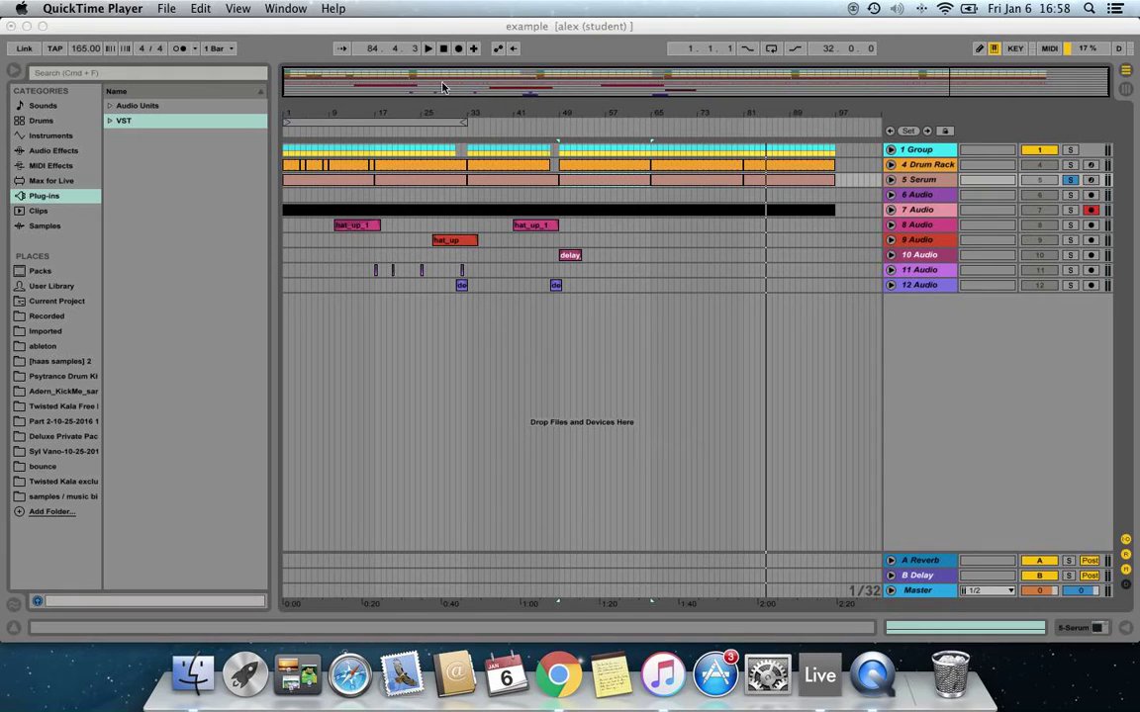
Insert a new MIDI track directly below the 5 Serum track.
click(788, 222)
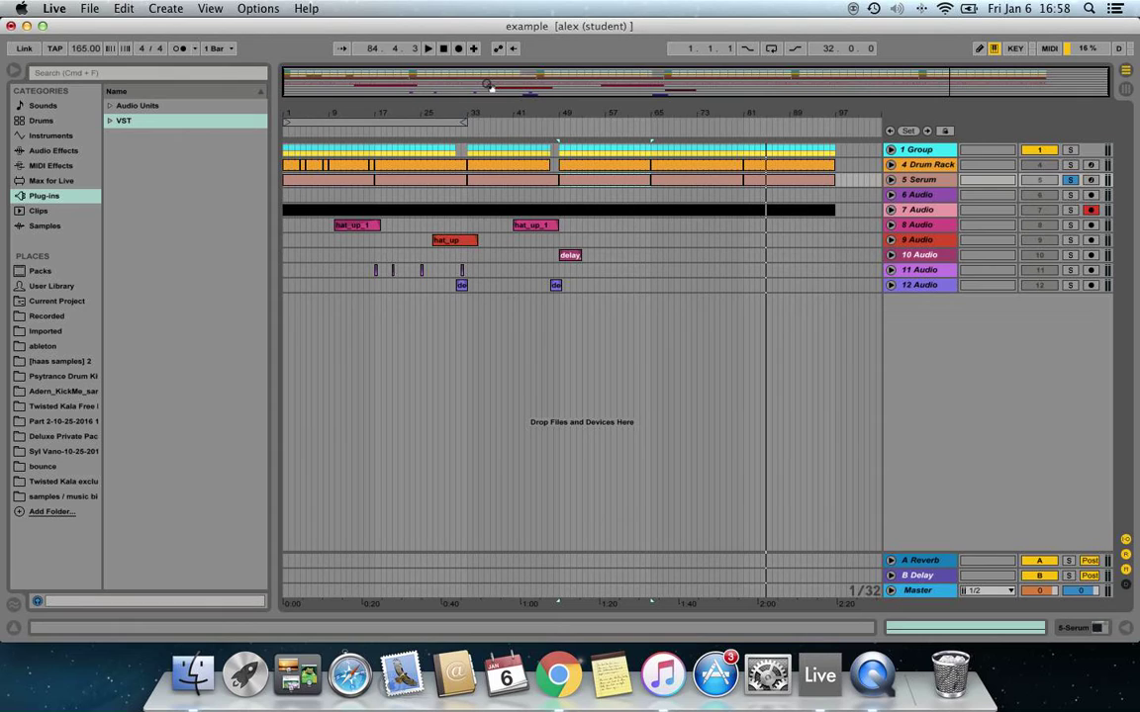
right_click(922, 181)
click(968, 306)
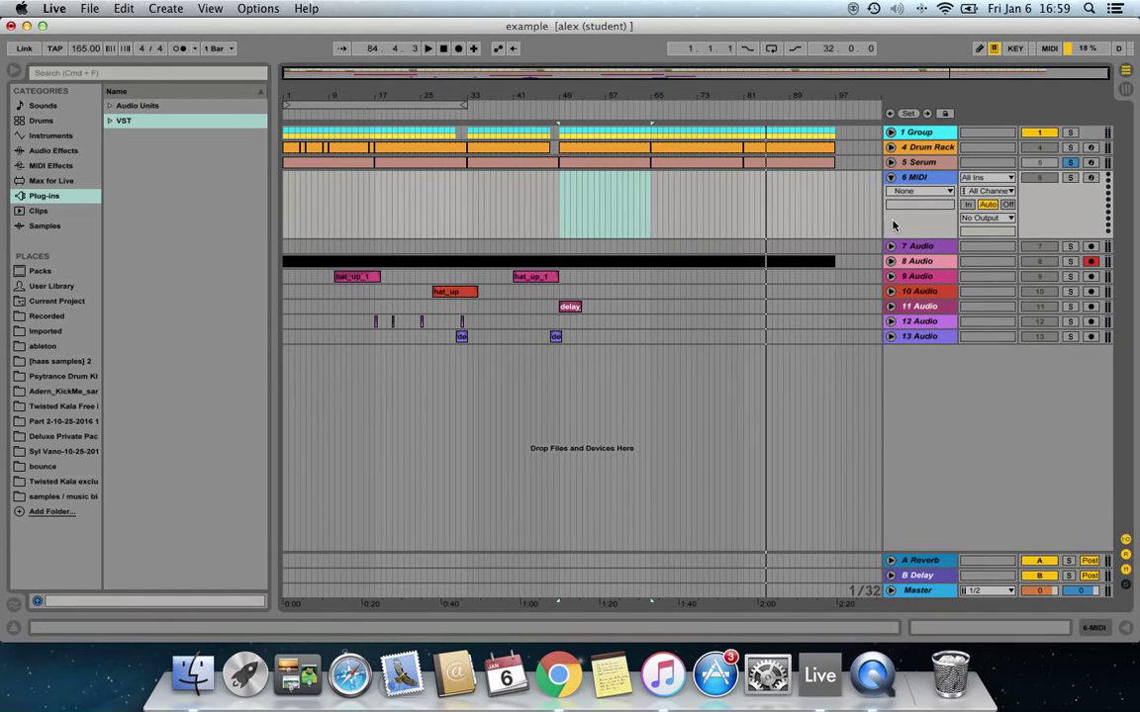
Open the Serum editor window of track 5 and move it slightly so its whole interface fits on screen.
click(1068, 163)
double_click(922, 163)
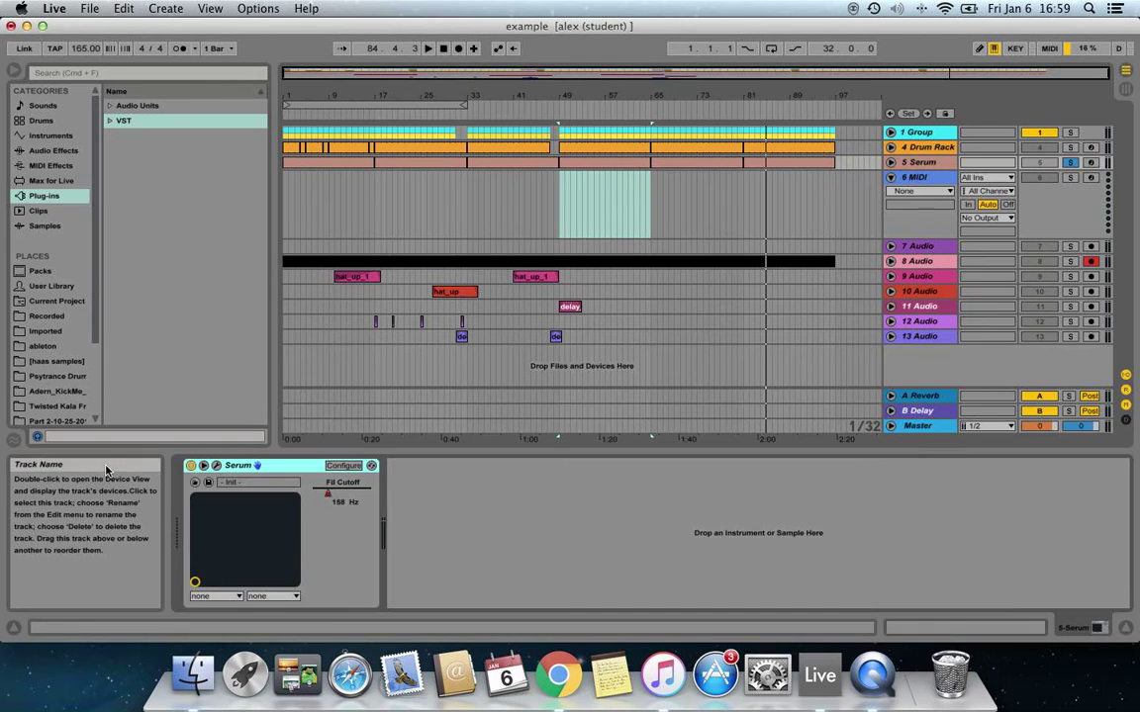
click(216, 465)
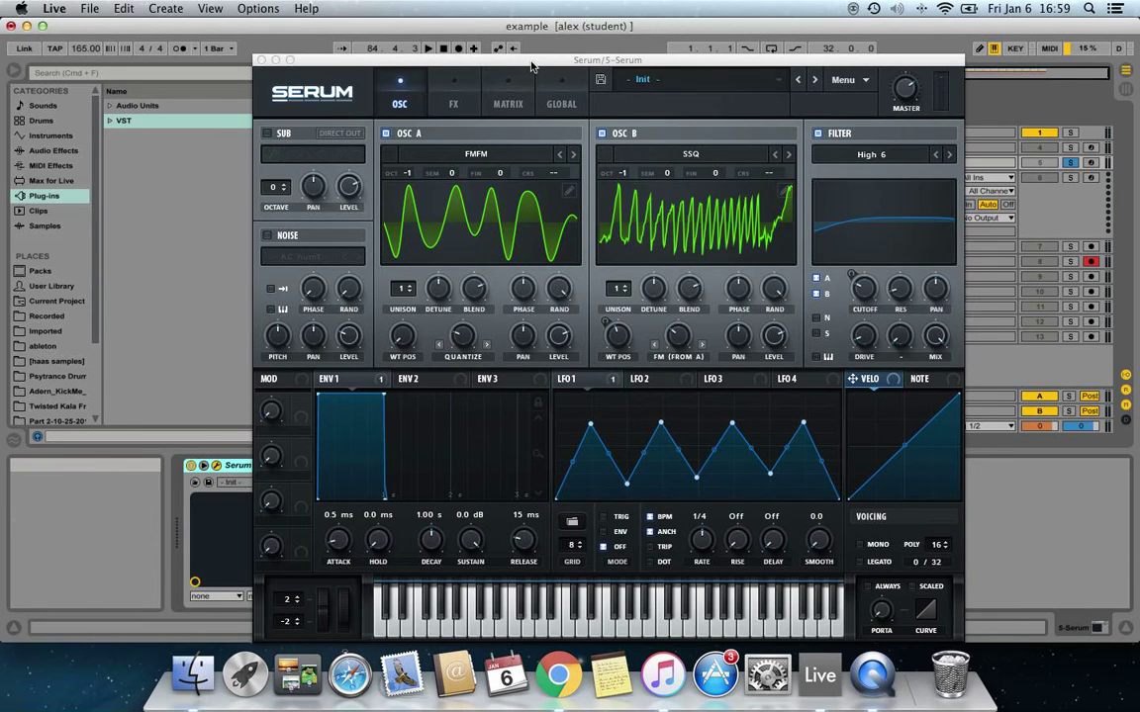
drag(503, 63, 463, 43)
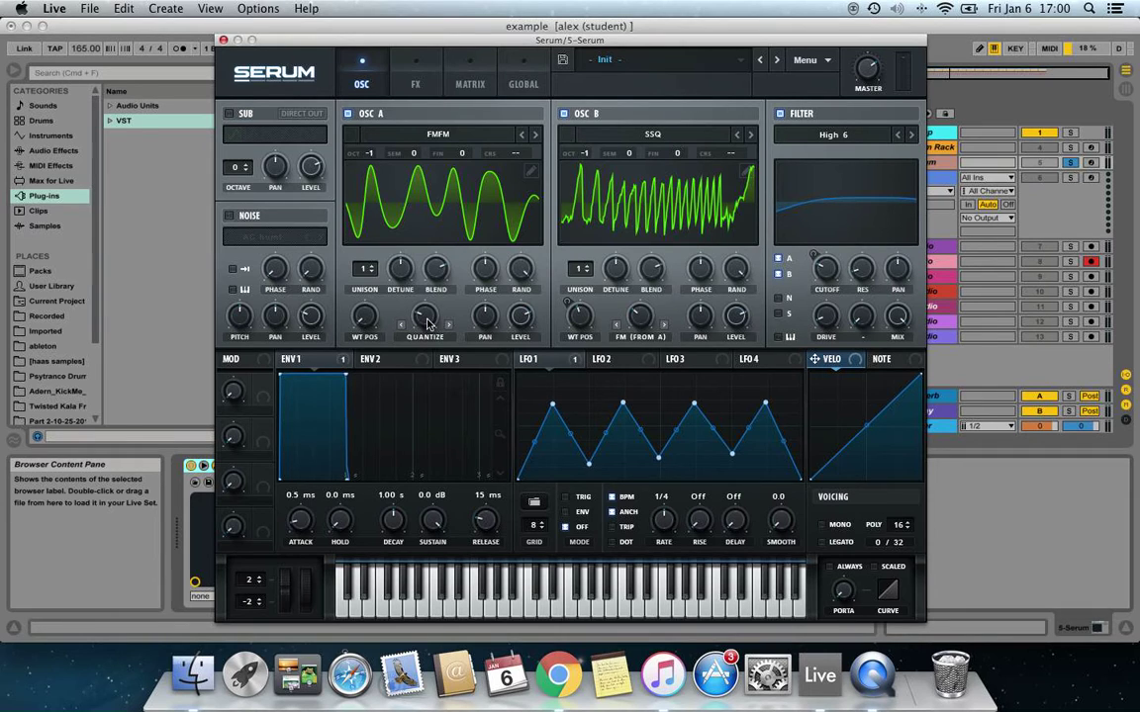
Check the oscillators' warp modes and set oscillator B's FM (from A) warp amount to 37%.
mouse_move(426, 320)
mouse_down()
mouse_move(432, 272)
mouse_move(433, 309)
mouse_up()
click(645, 340)
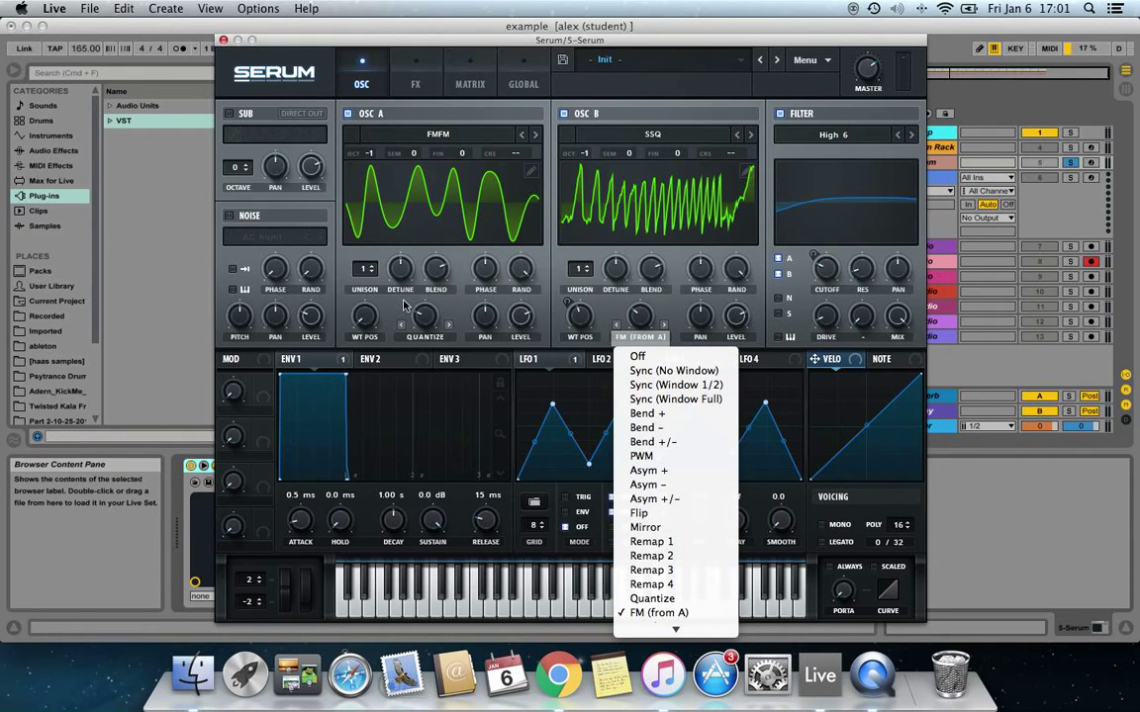
click(643, 317)
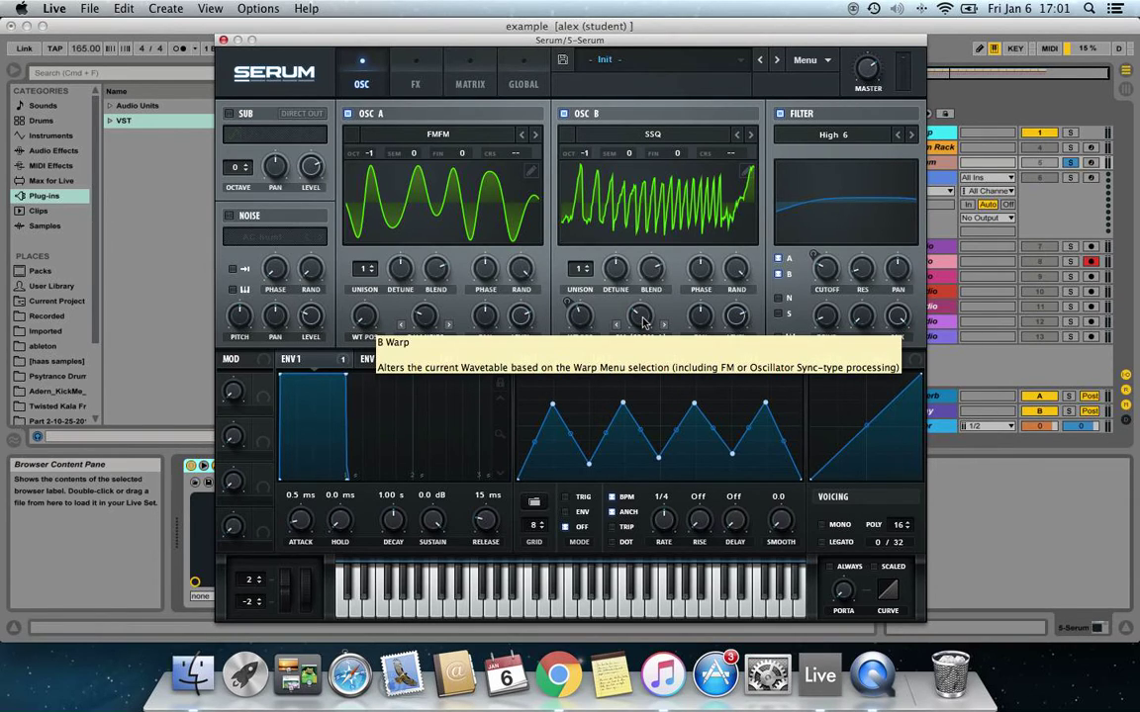
drag(642, 322, 660, 338)
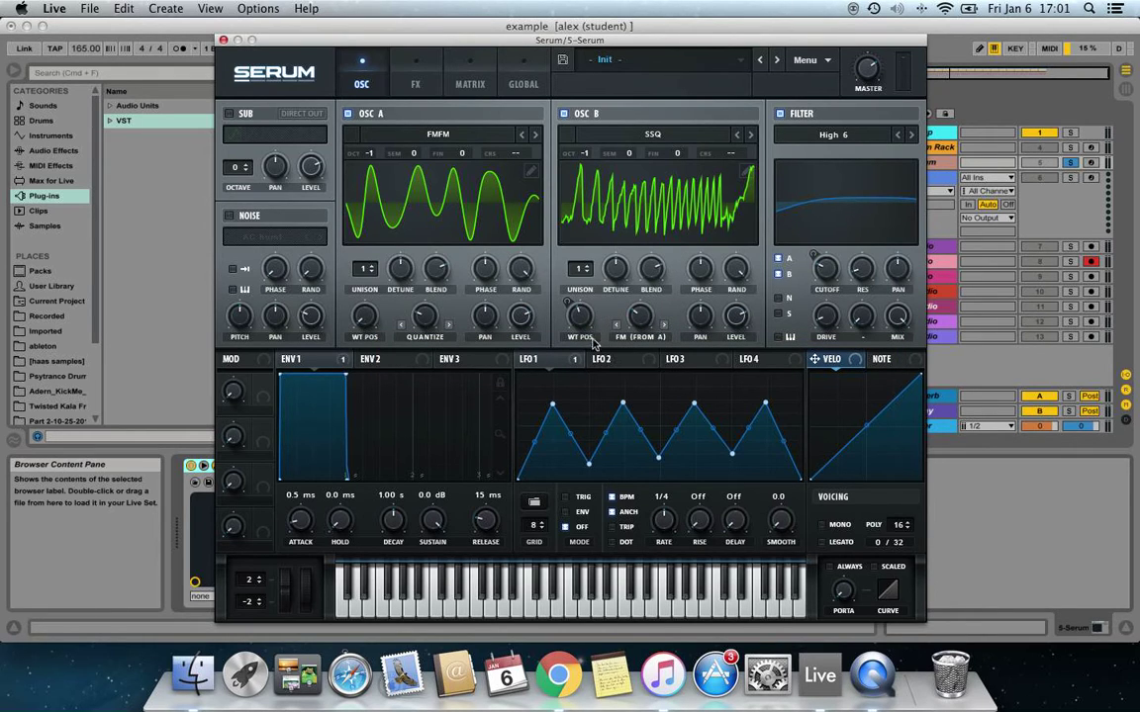
drag(584, 324, 661, 265)
drag(595, 318, 638, 384)
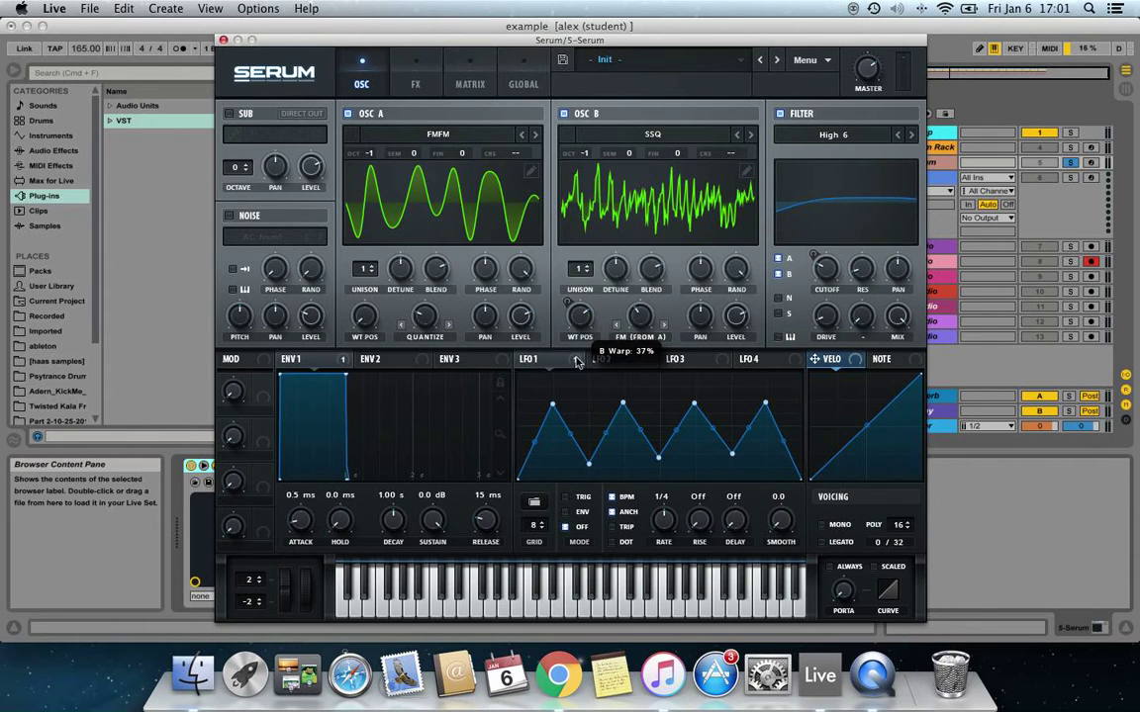
mouse_move(582, 323)
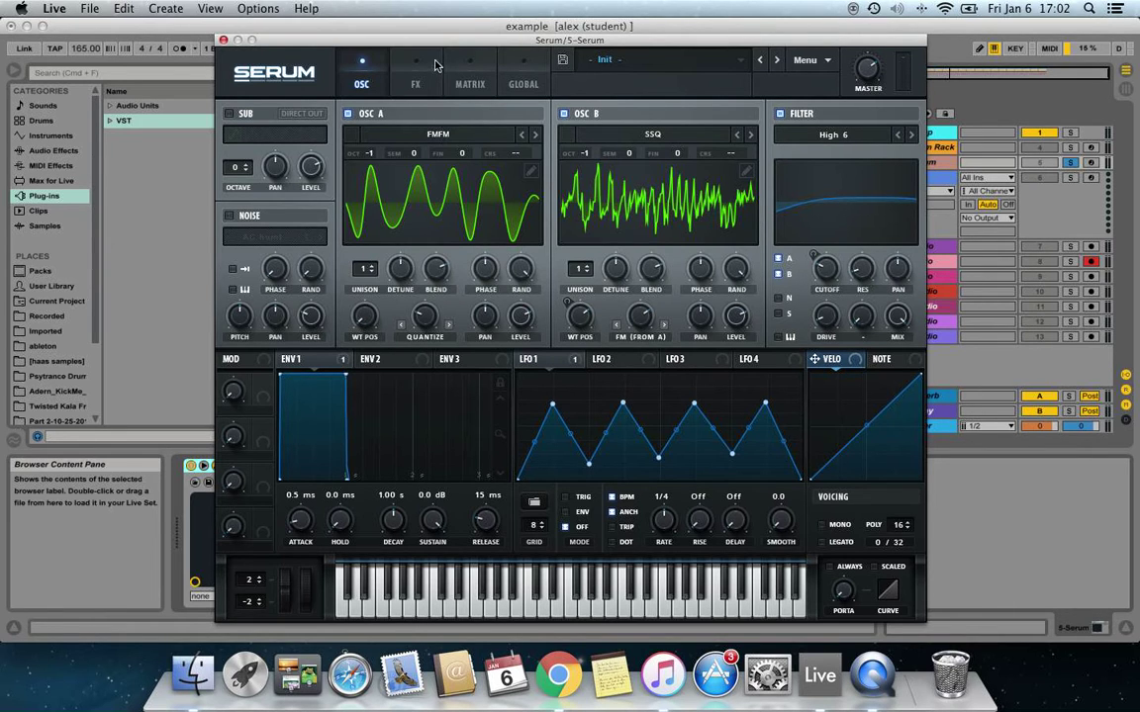
Unfold the 5 Serum track, play its clip from bar 49 as a preview, and close its Serum window.
drag(460, 46, 572, 330)
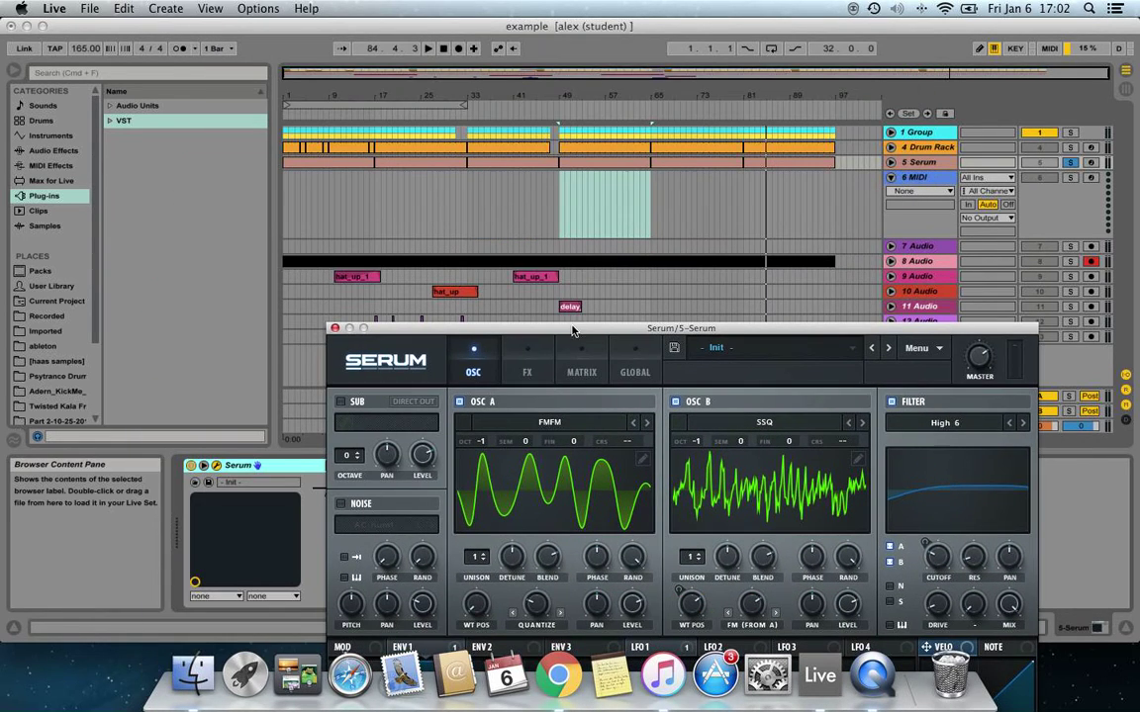
click(591, 164)
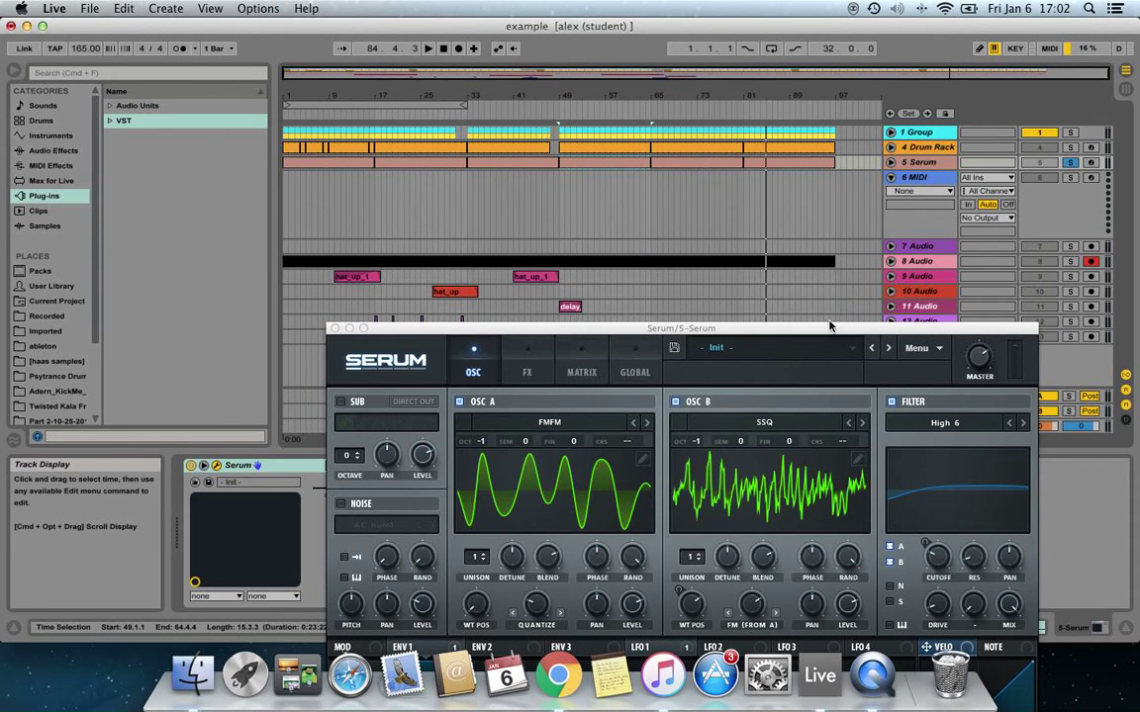
drag(827, 332, 665, 236)
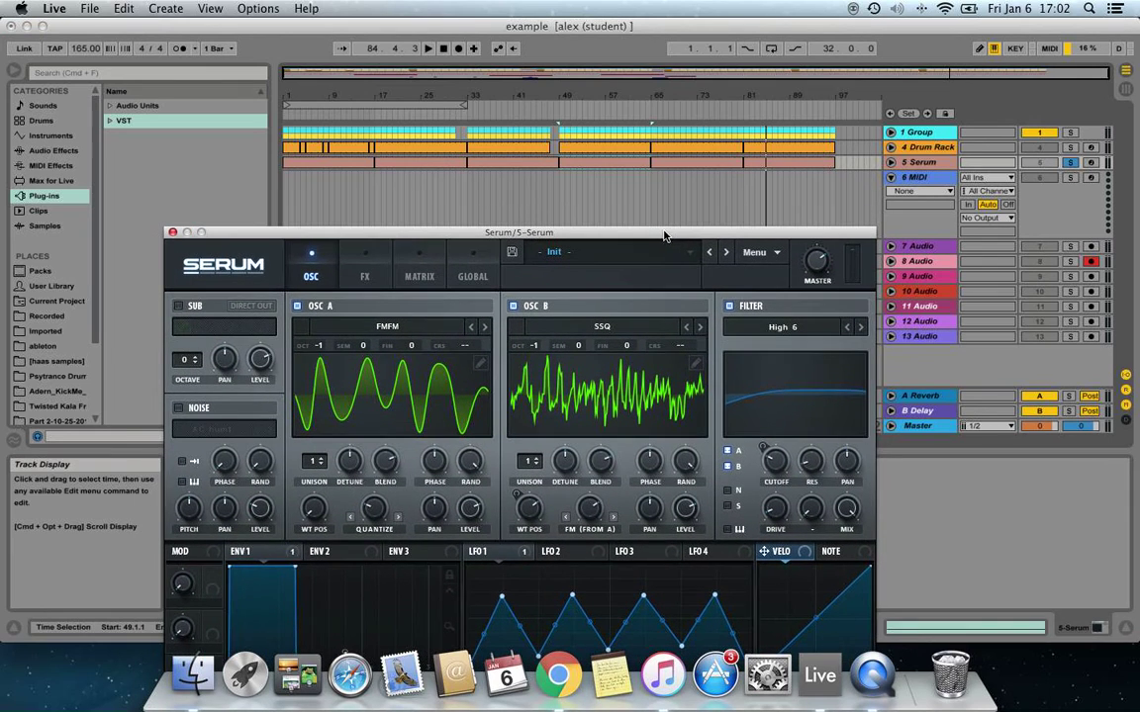
click(889, 161)
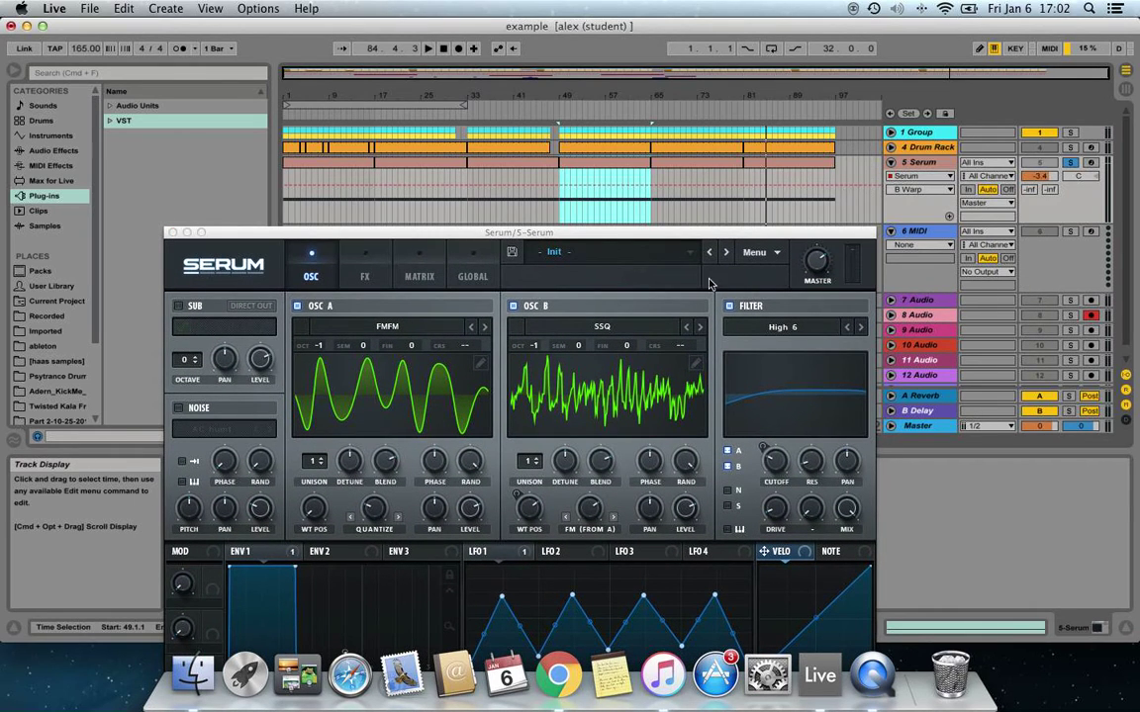
drag(608, 240, 568, 76)
key(space)
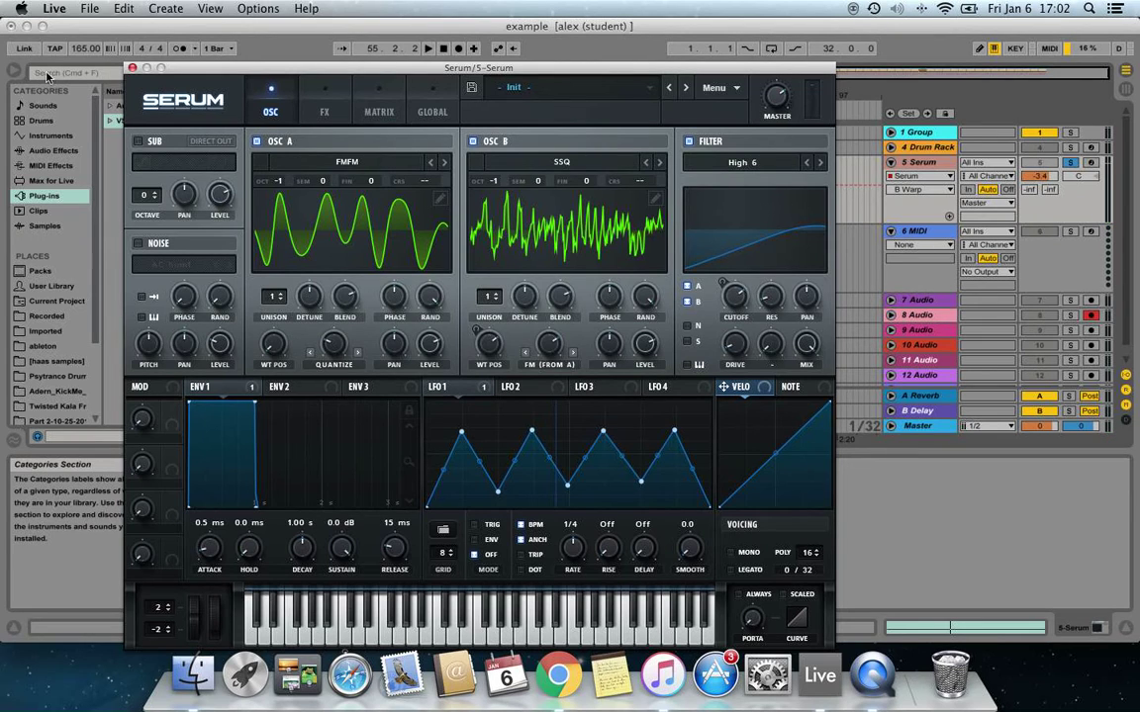
click(132, 69)
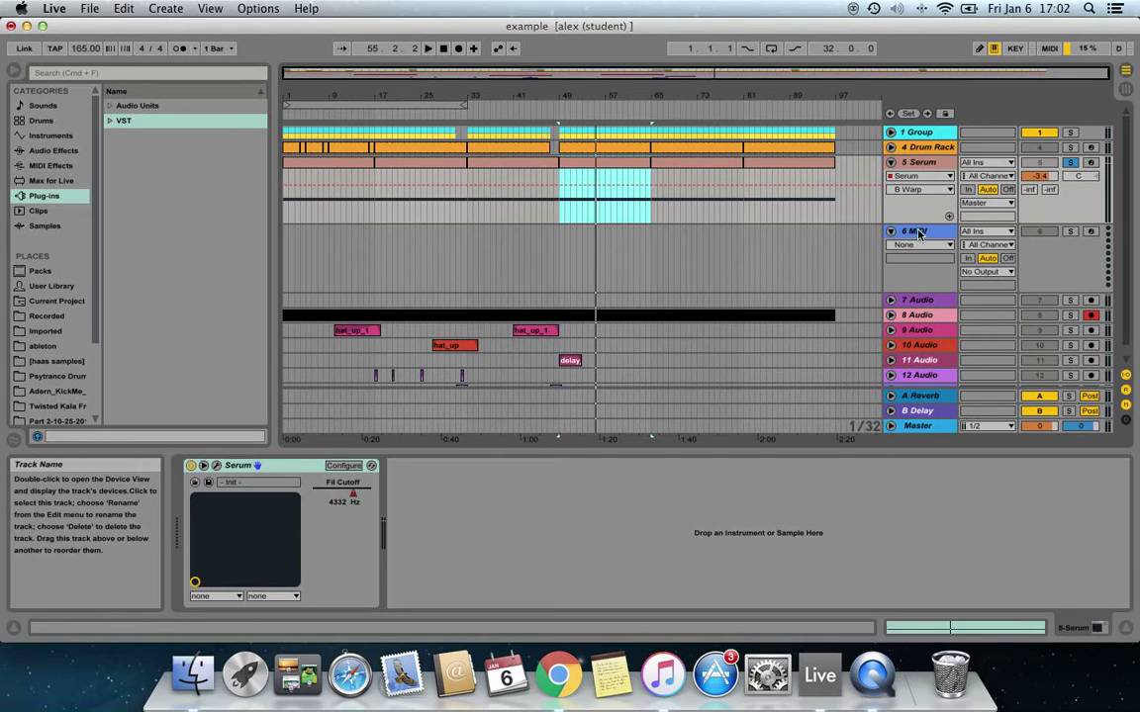
Find the Serum VST plug-in in the browser, load it onto the empty 6 MIDI track, and close its window.
click(917, 275)
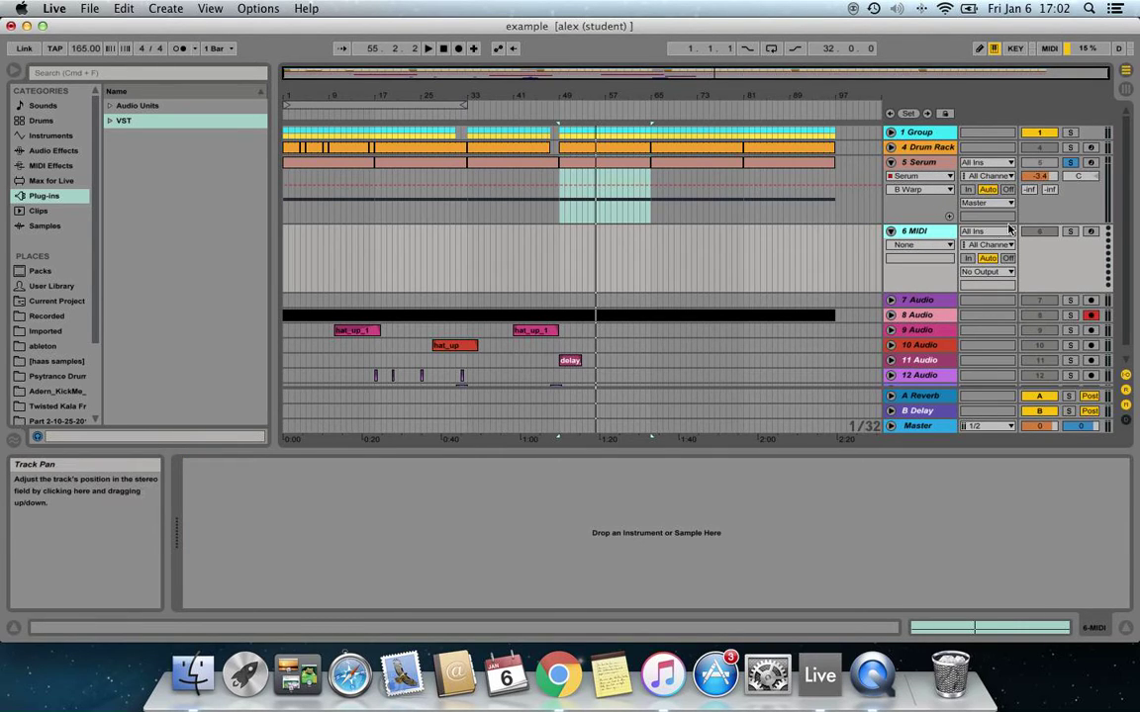
click(81, 73)
text(serum)
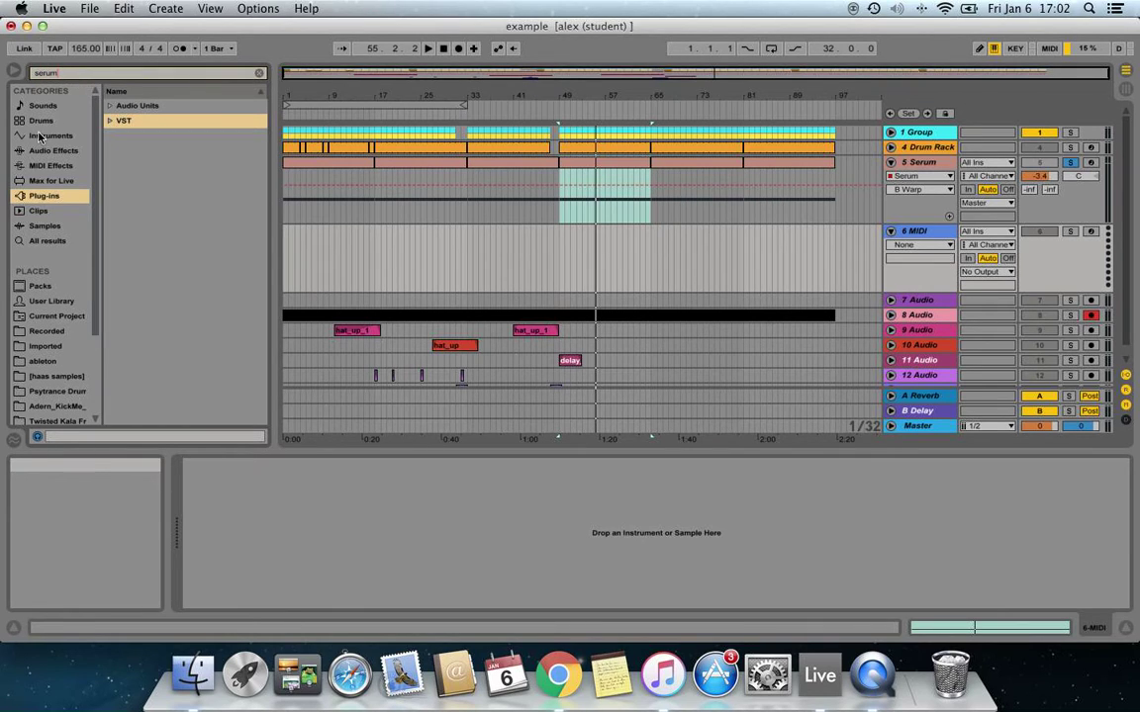
click(111, 121)
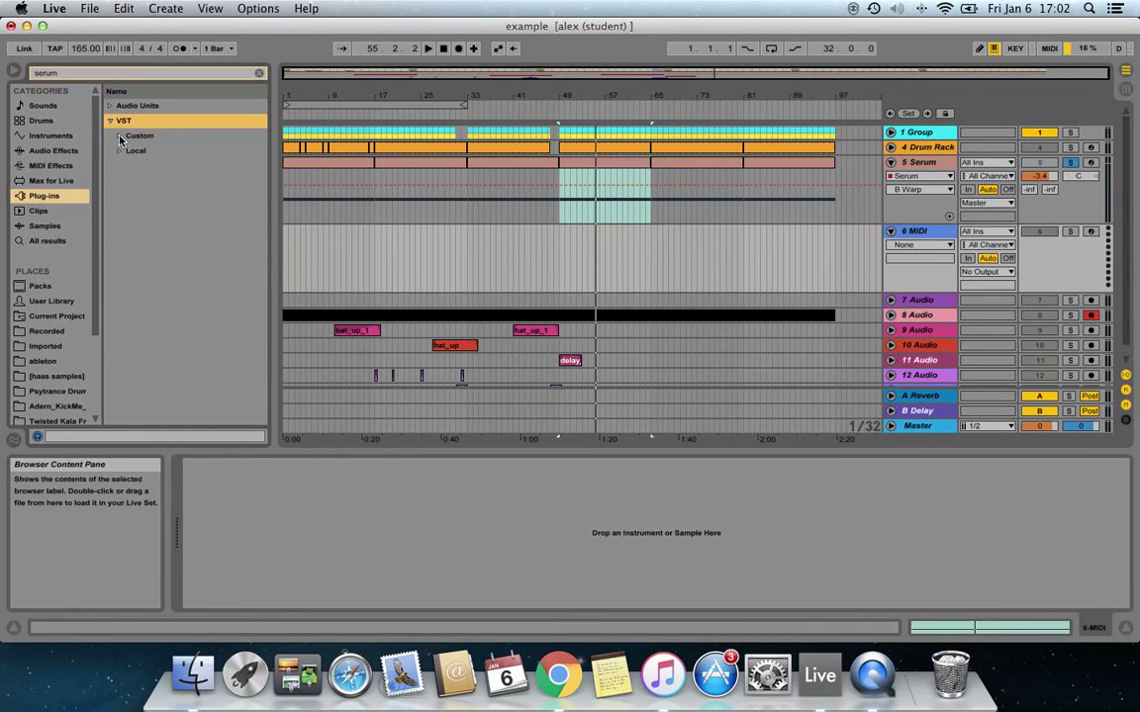
click(120, 136)
drag(145, 153, 507, 257)
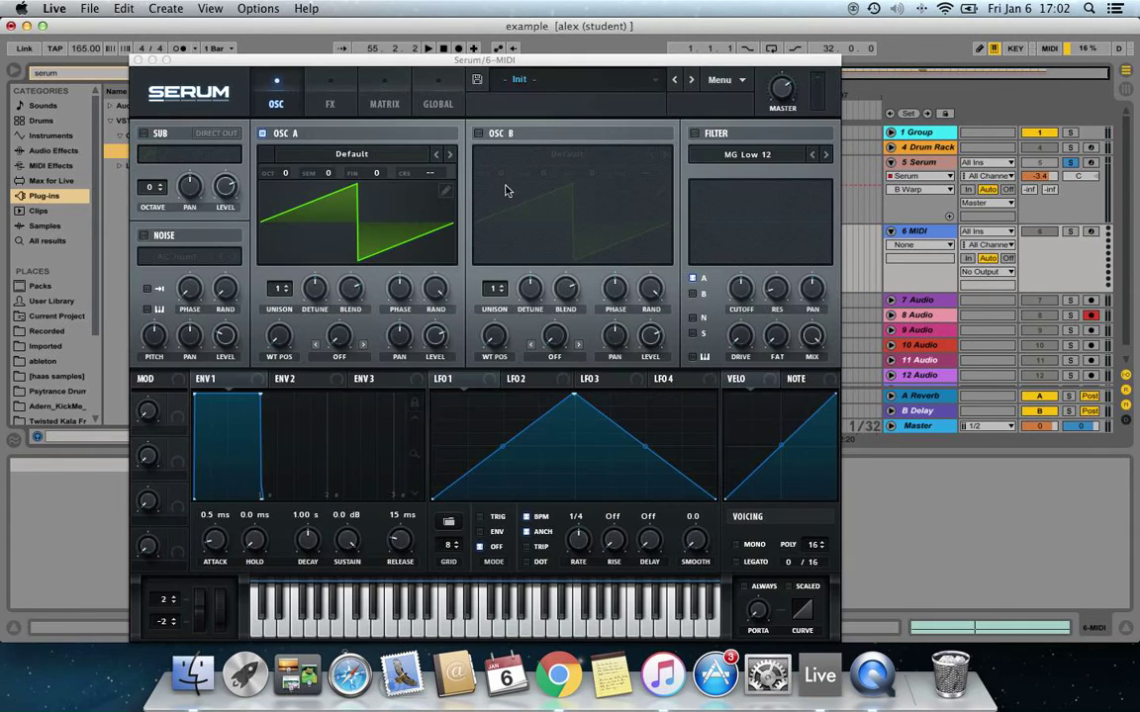
click(138, 61)
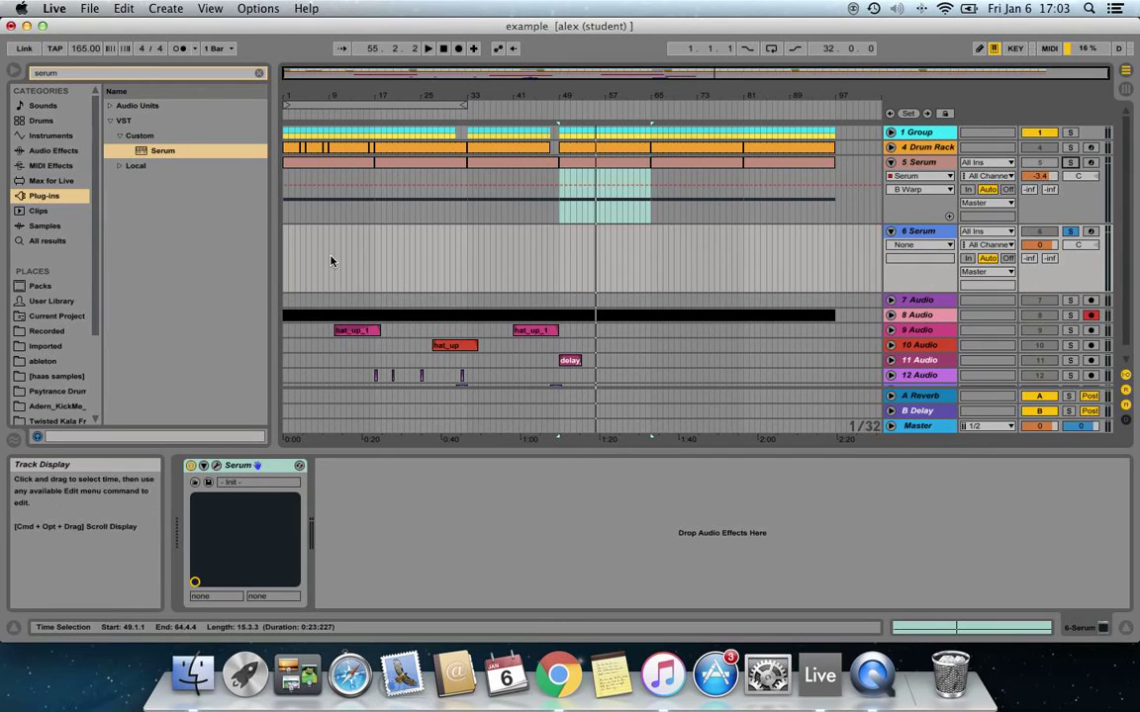
Insert an empty 16-bar MIDI clip at the start of the 6 Serum track.
drag(287, 259, 376, 272)
right_click(355, 238)
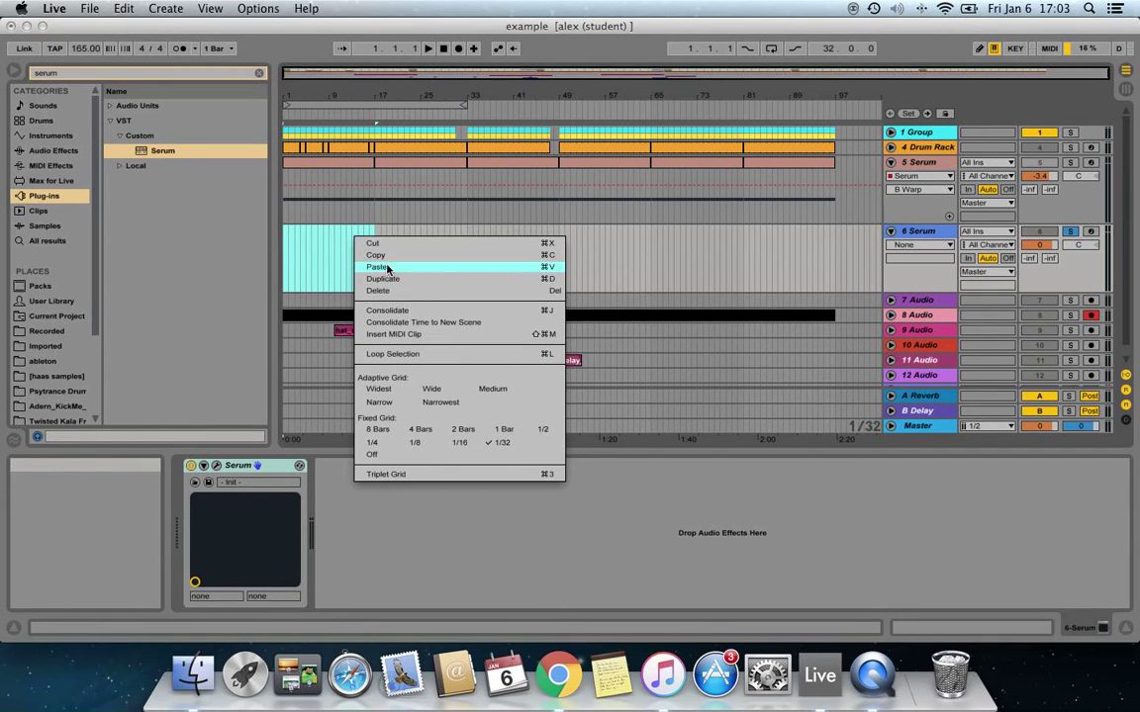
click(394, 333)
Add a C1 note at the start of the new clip and extend it across all 16 bars.
double_click(342, 235)
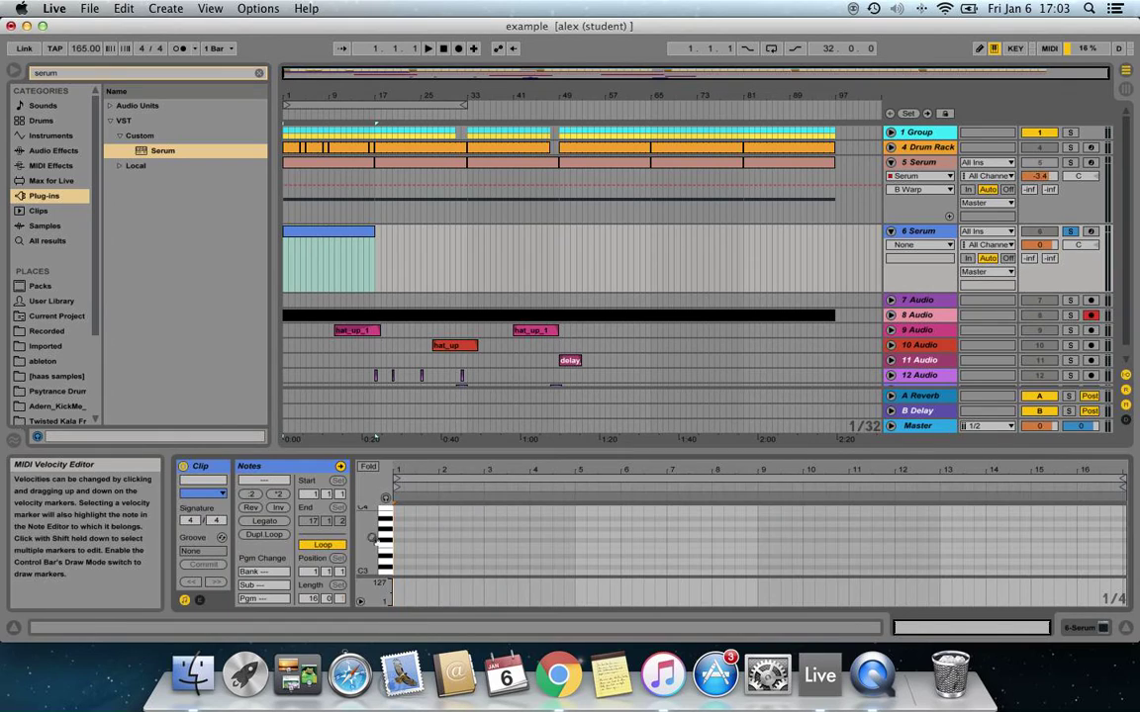
scroll(388, 555, down, 3)
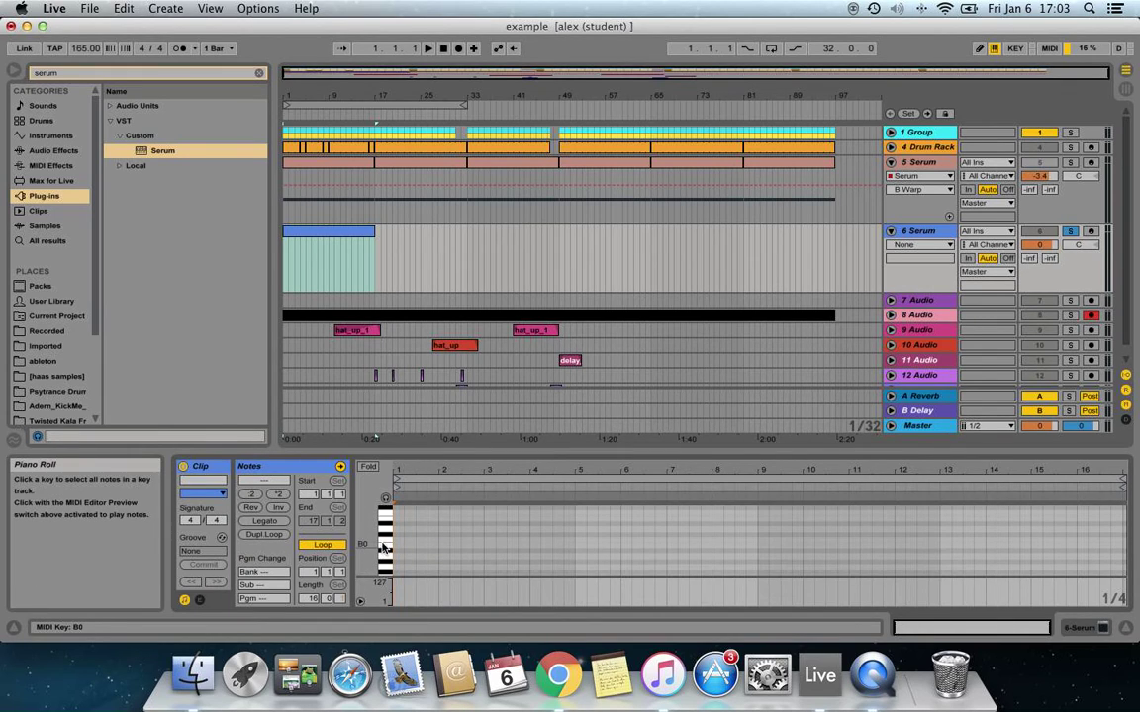
click(389, 541)
double_click(398, 541)
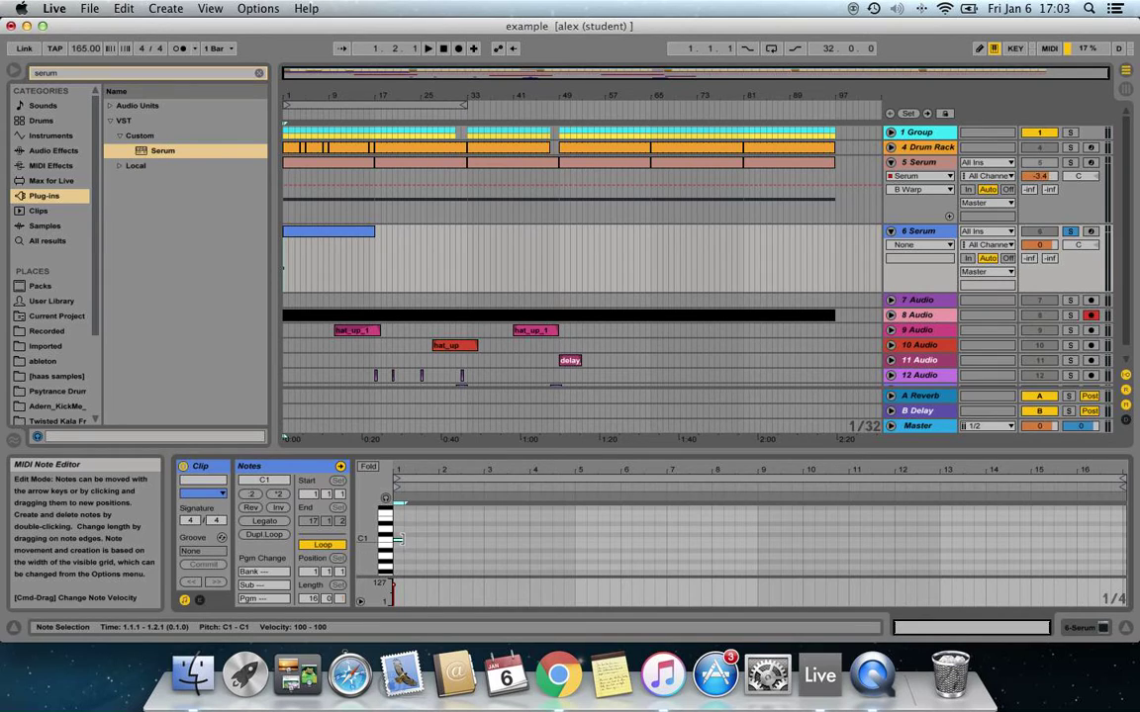
drag(401, 539, 1122, 539)
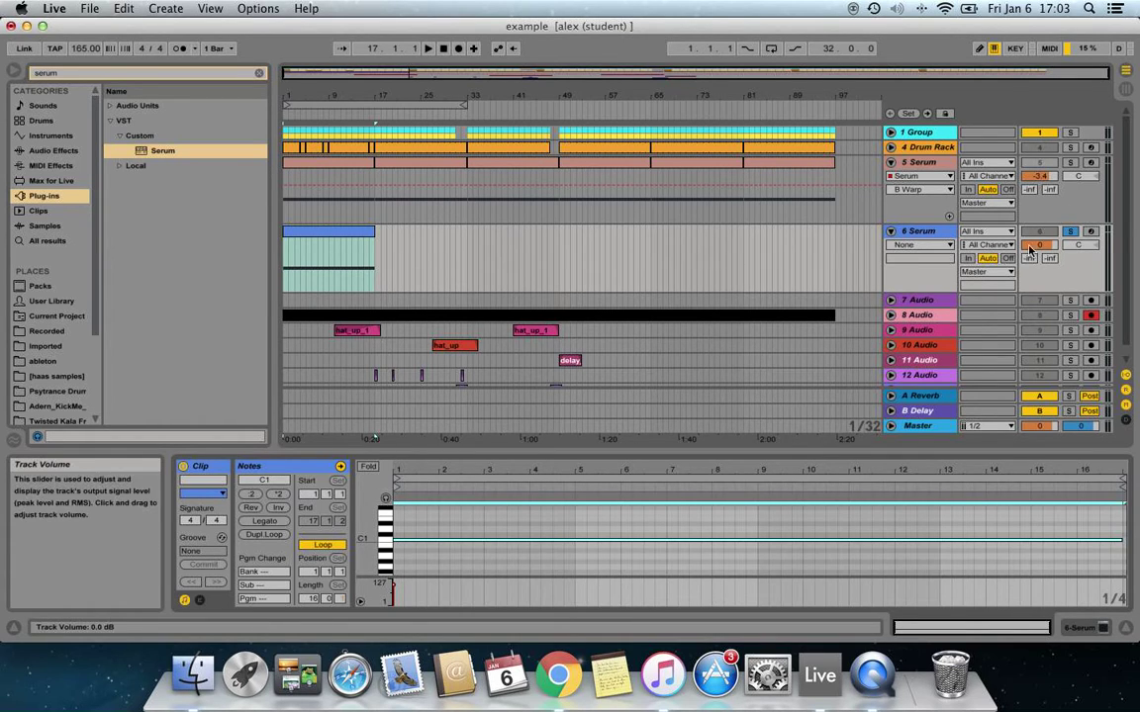
Lower the 6 Serum track's volume to -3.6 dB and play the clip briefly from bar 1.
drag(1046, 244, 1046, 260)
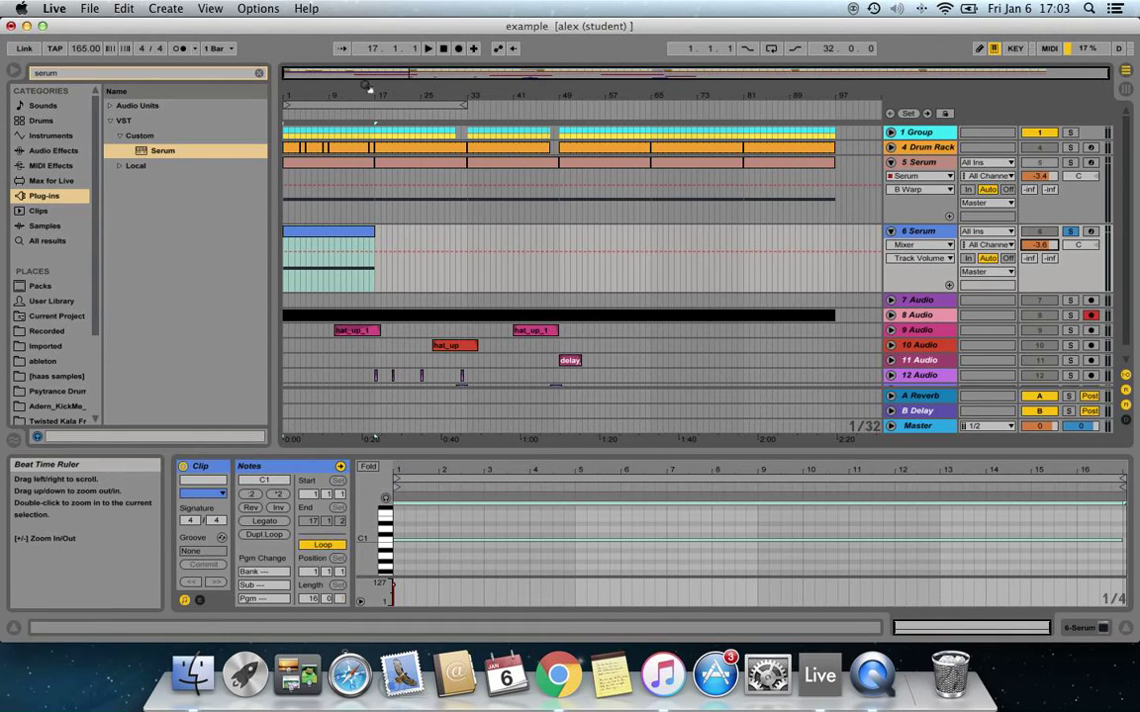
drag(349, 85, 400, 449)
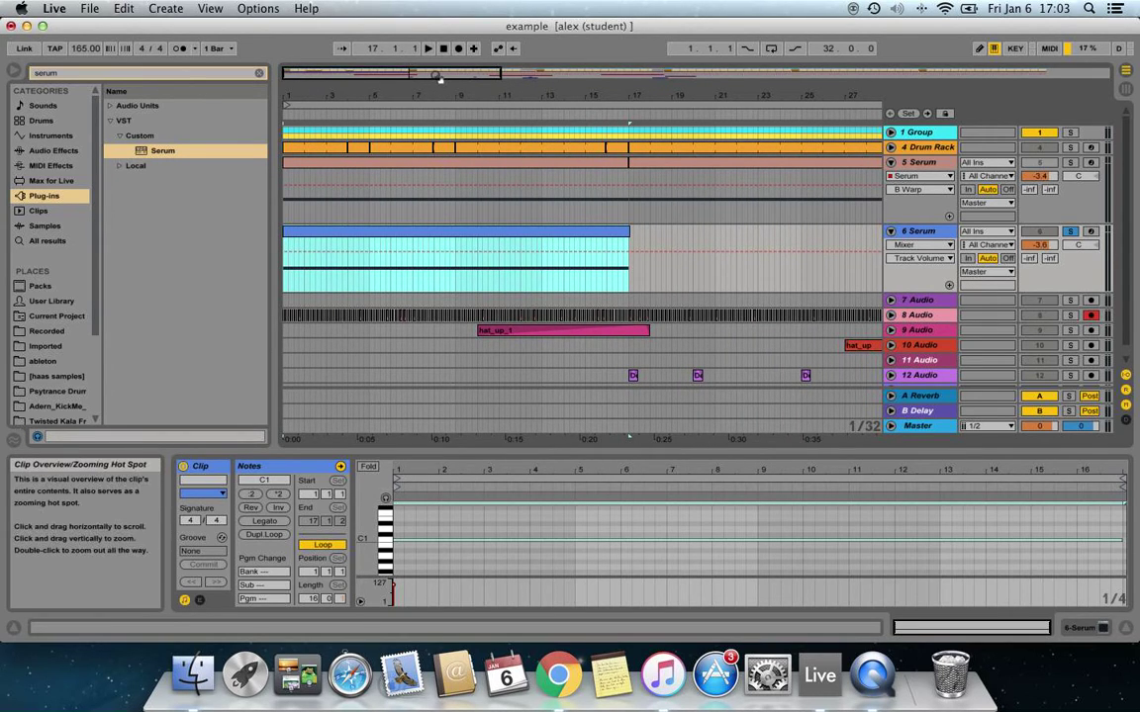
key(space)
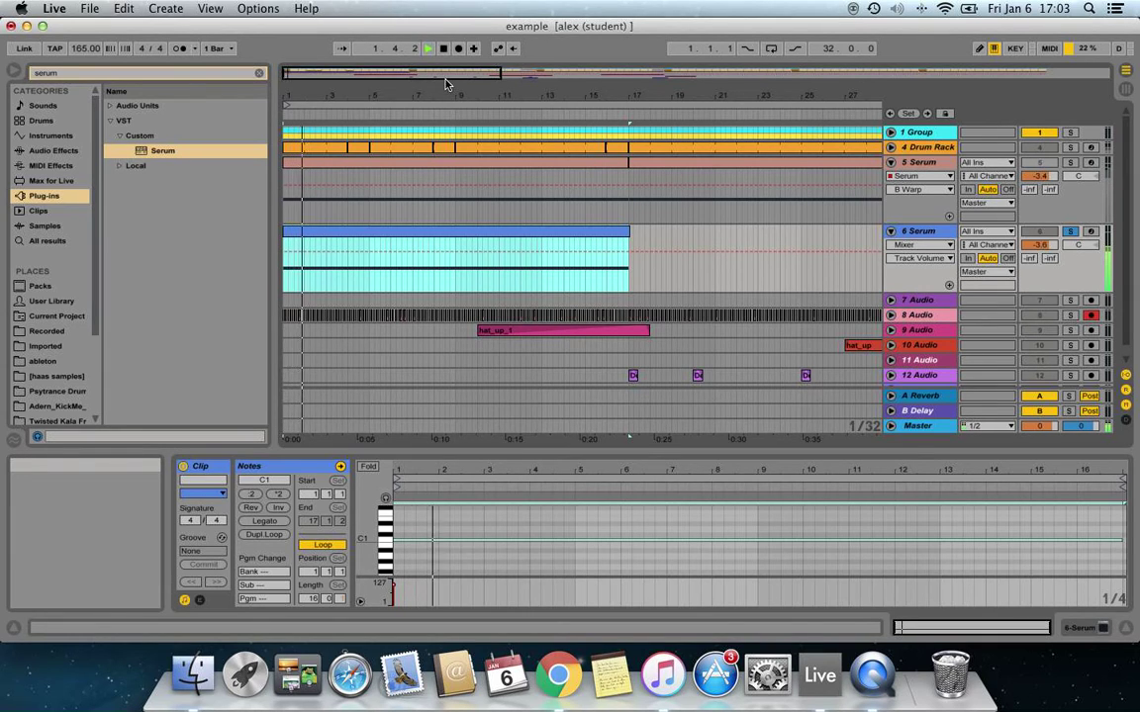
key(space)
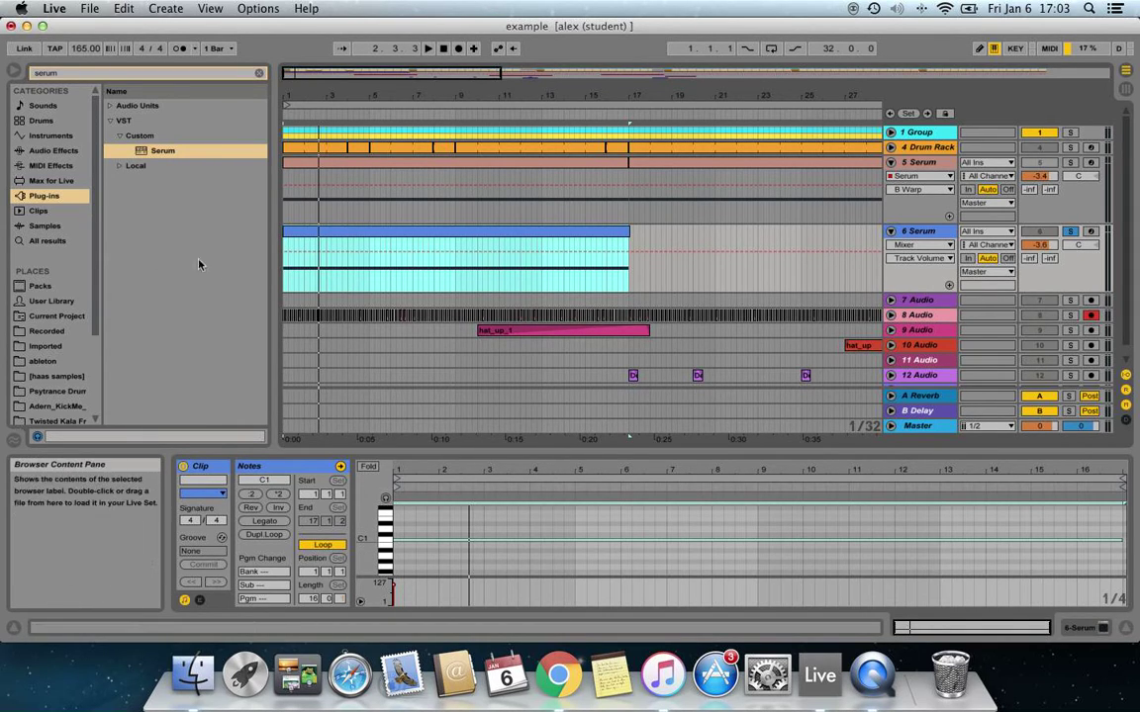
Loop playback over the 16-bar clip on the 6 Serum track.
click(562, 189)
right_click(473, 237)
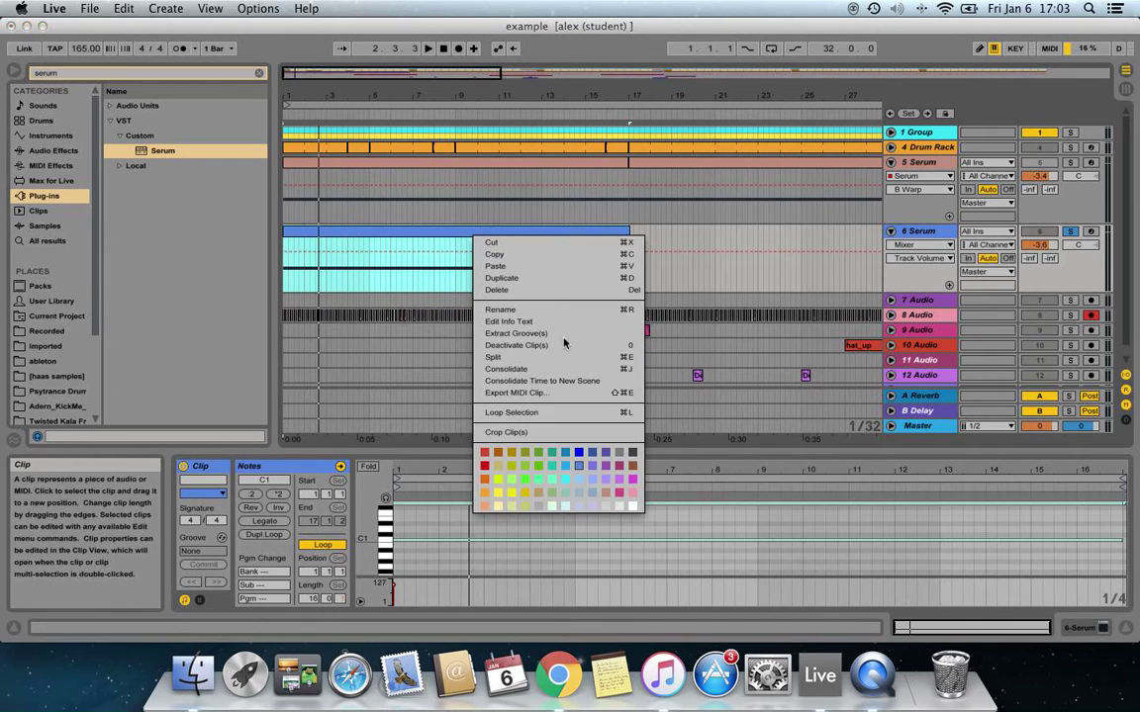
click(505, 436)
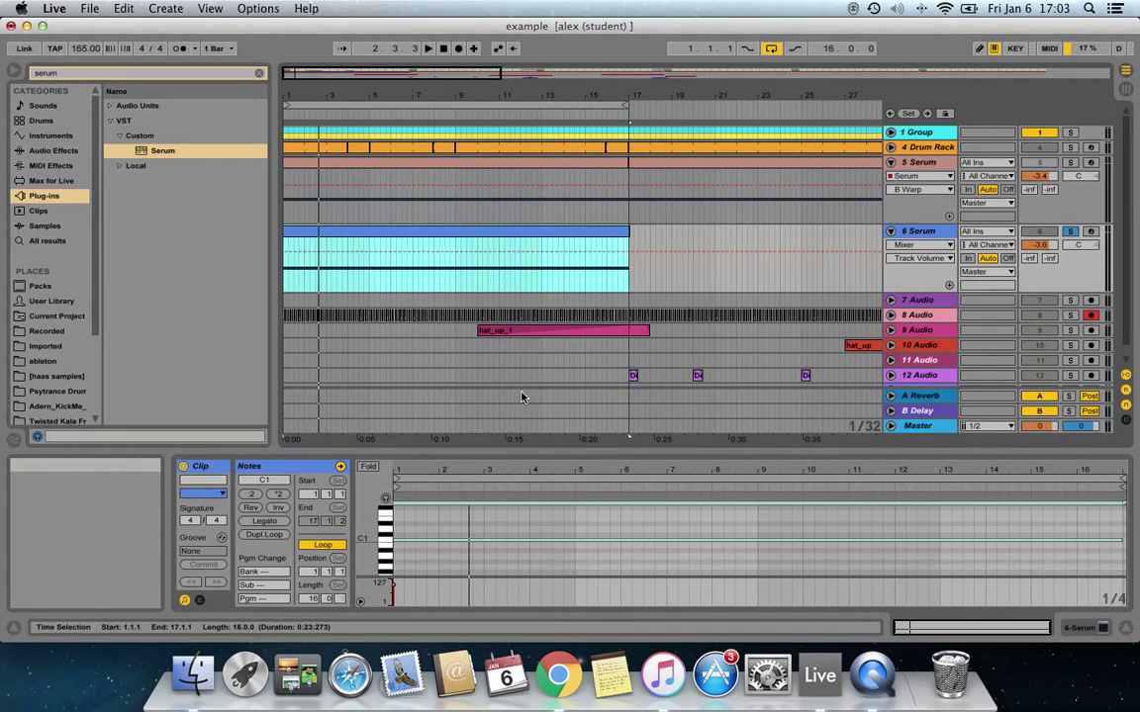
Open the 6 Serum track's Serum editor and load the Digital wavetable FMFM into oscillator A.
click(916, 231)
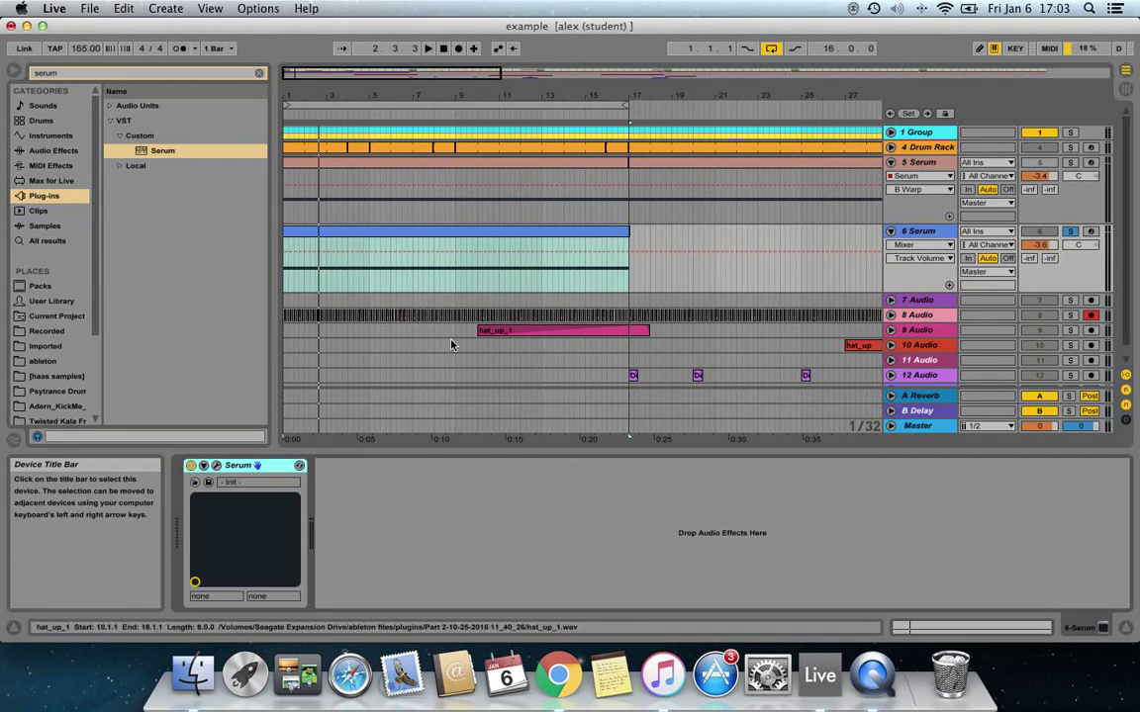
click(215, 465)
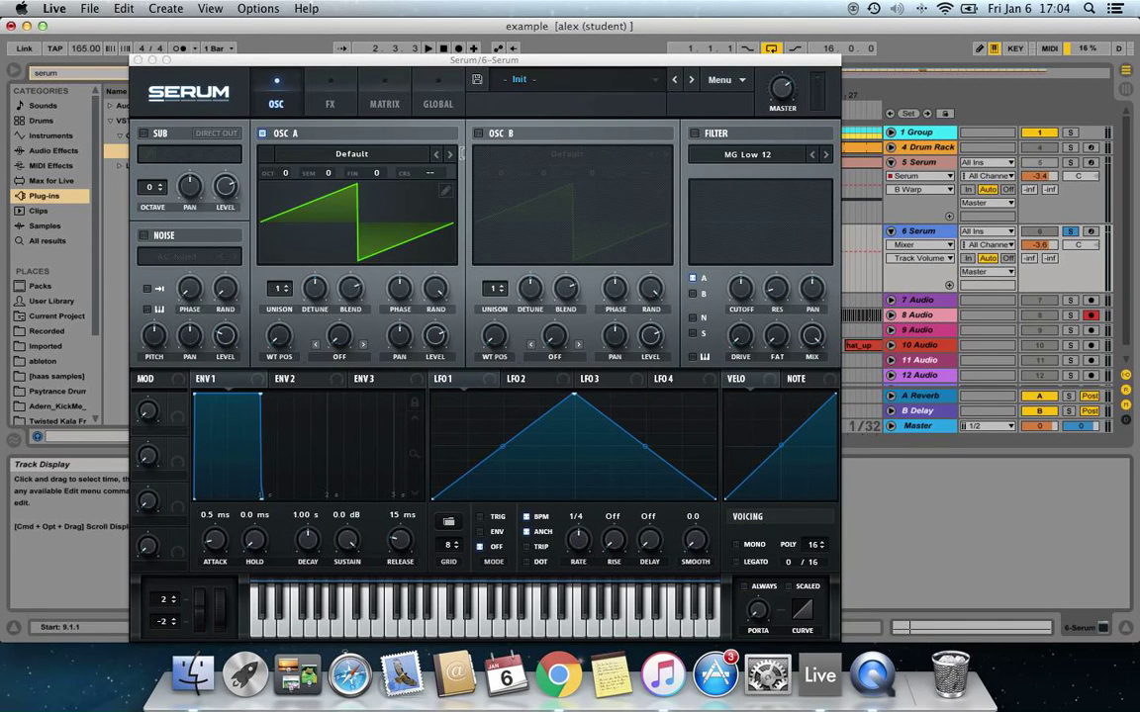
click(326, 156)
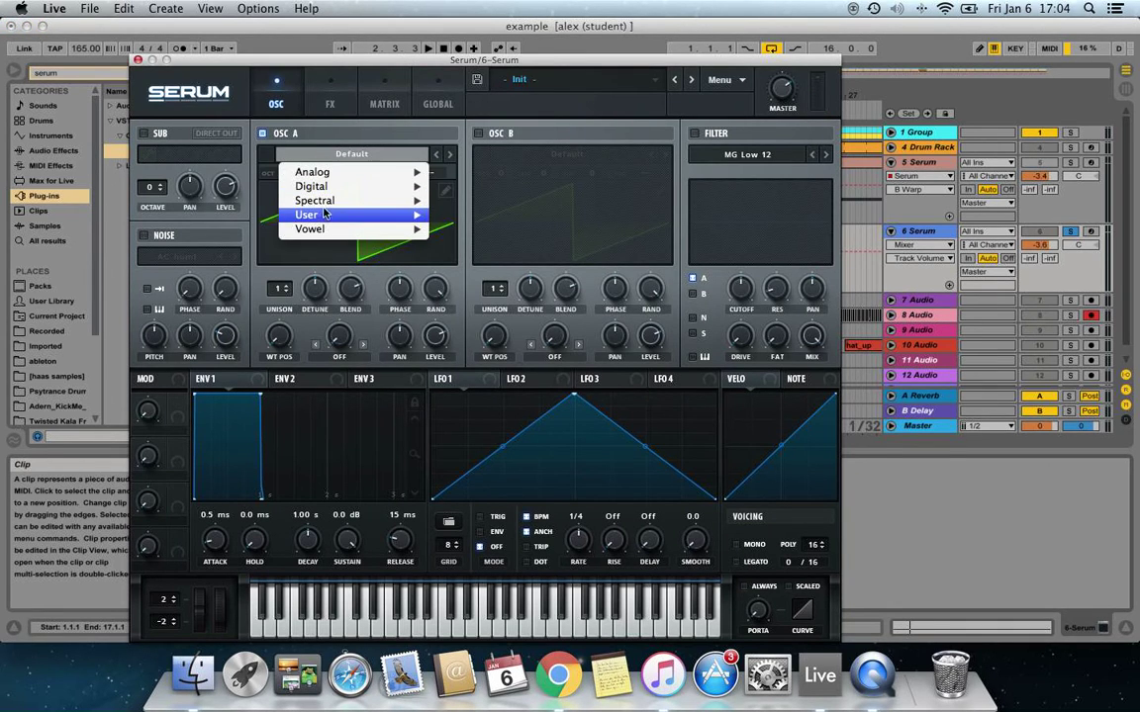
mouse_move(311, 186)
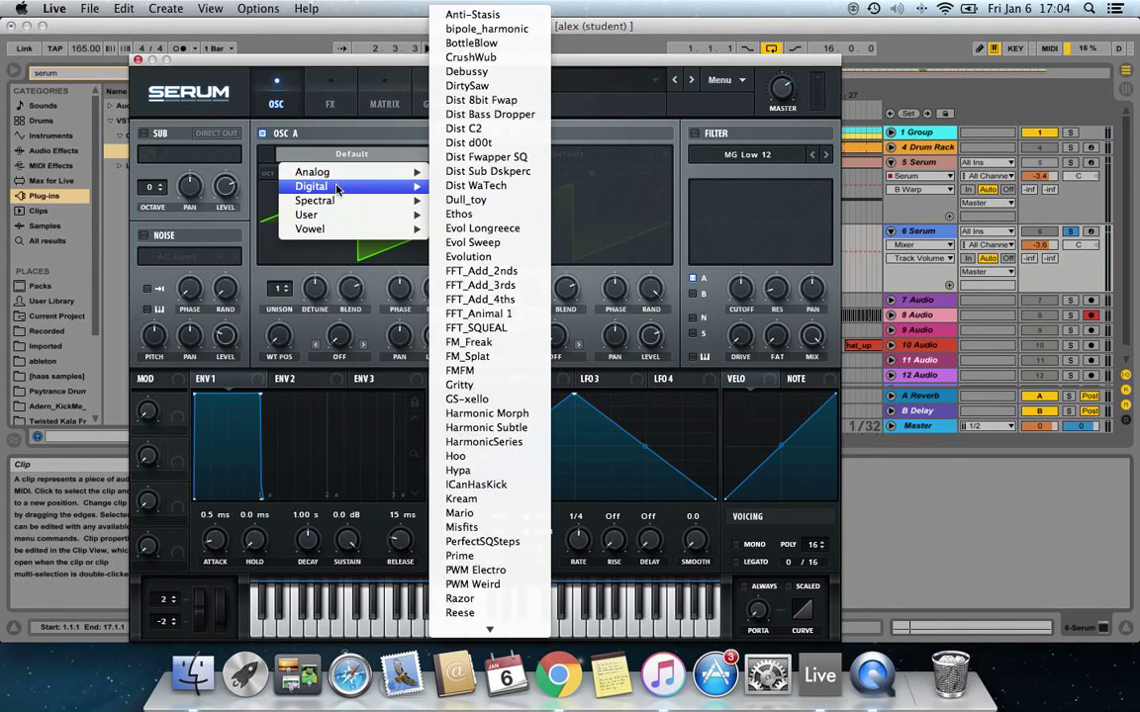
click(461, 370)
Enable oscillator B with the Digital wavetable SSQ, and set the octaves to -1 for oscillator A and -2 for oscillator B.
click(477, 132)
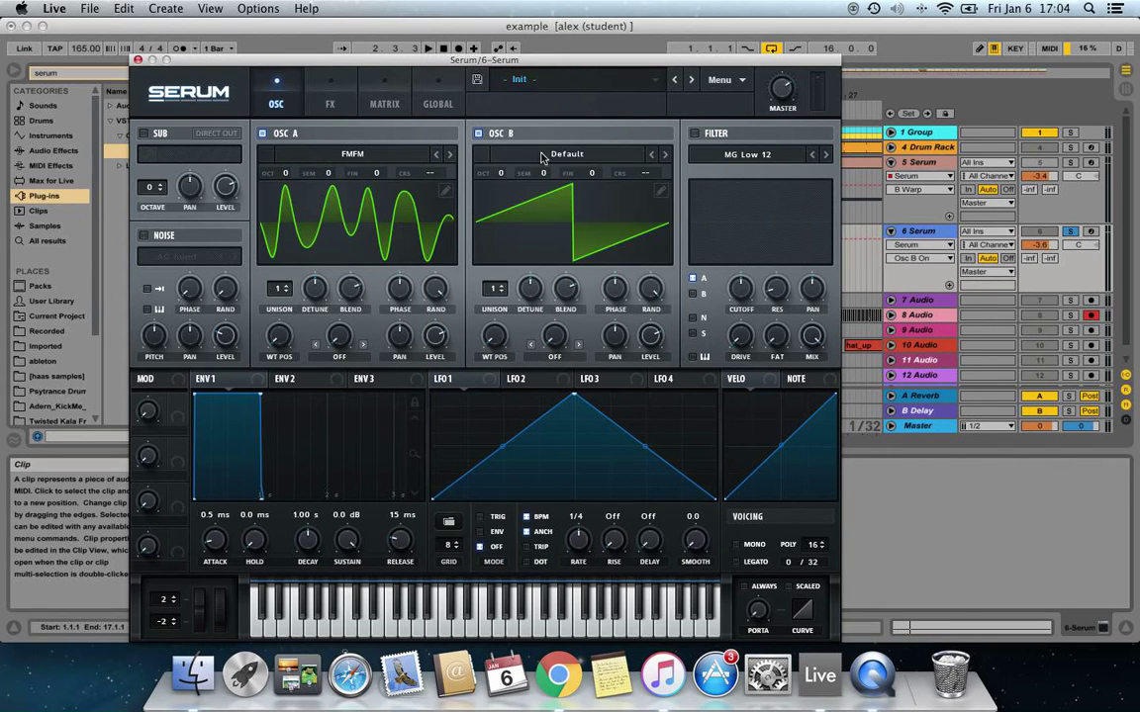
click(566, 154)
mouse_move(526, 186)
scroll(698, 554, down, 3)
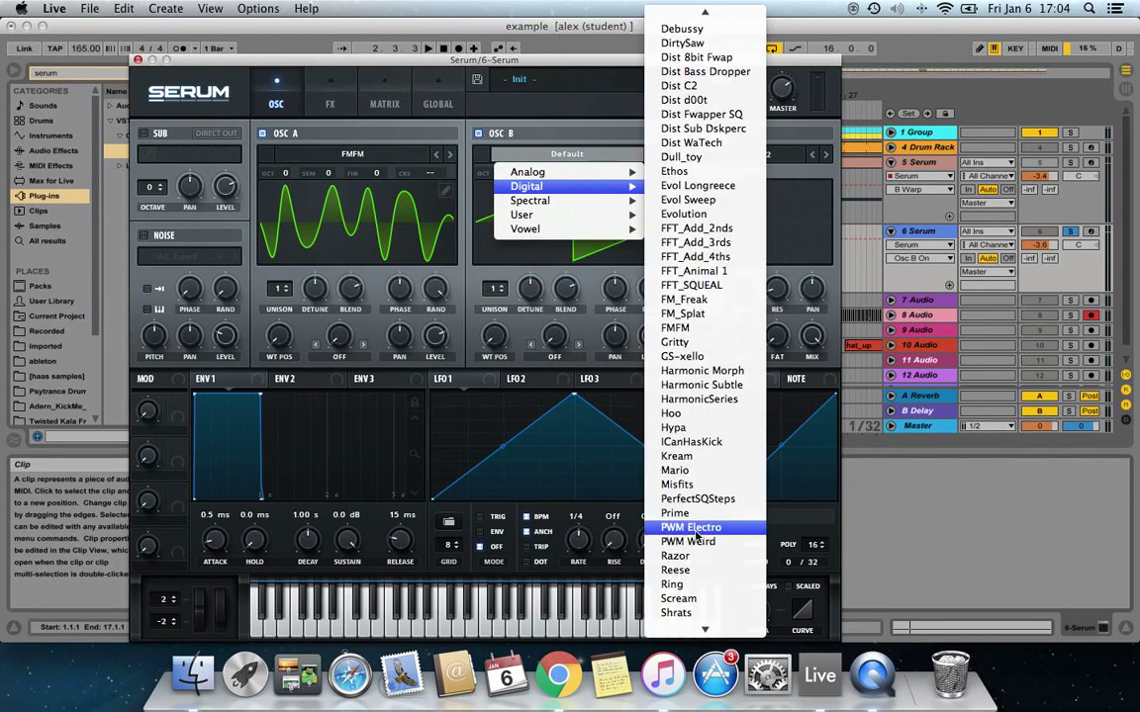
click(682, 572)
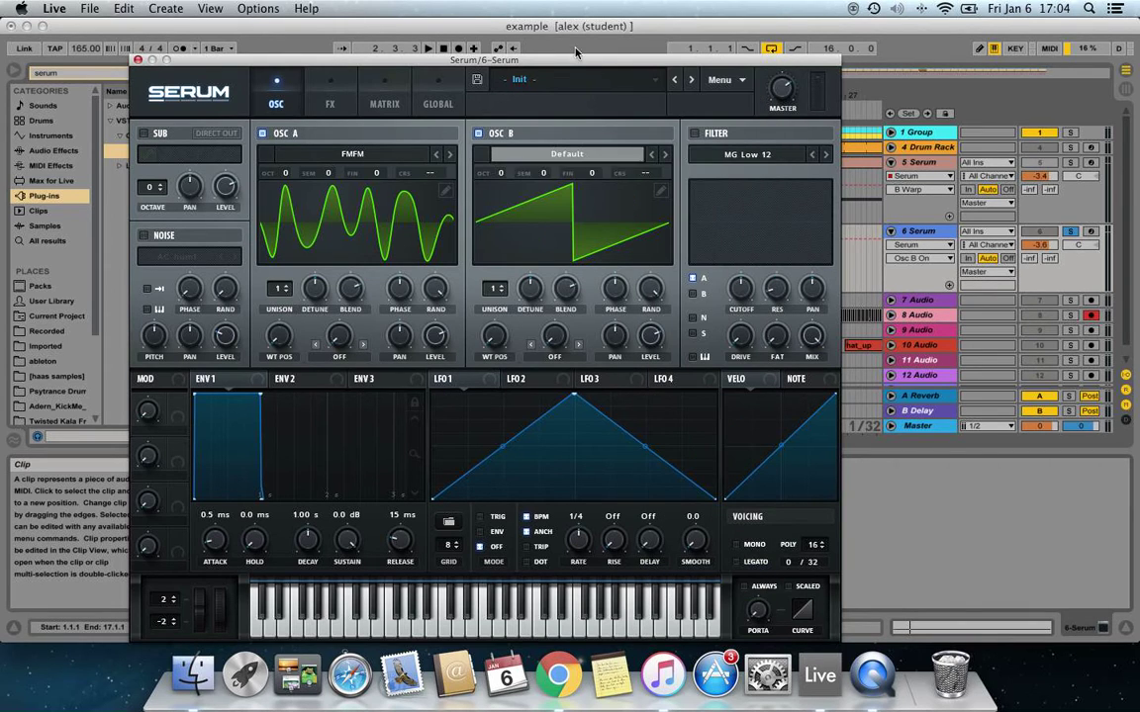
drag(281, 177, 289, 200)
drag(499, 173, 513, 234)
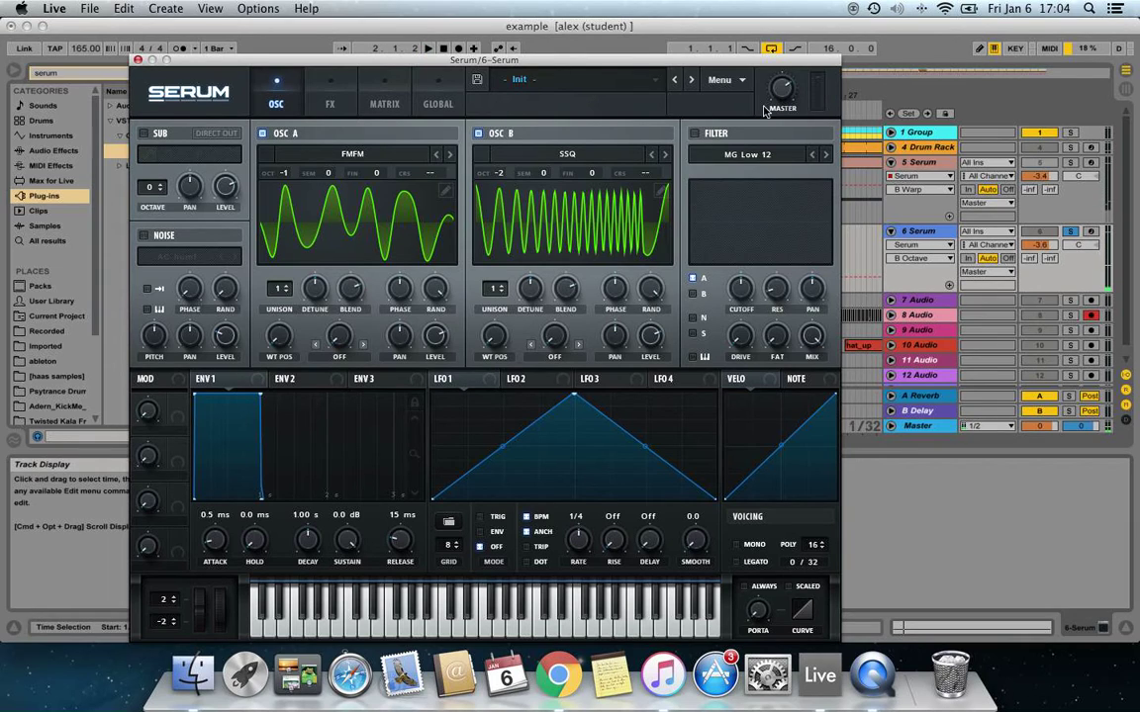
Enable the filter, choose the High 6 type and route oscillator B through it along with oscillator A.
click(827, 155)
click(827, 156)
click(827, 155)
click(827, 156)
click(695, 133)
click(826, 155)
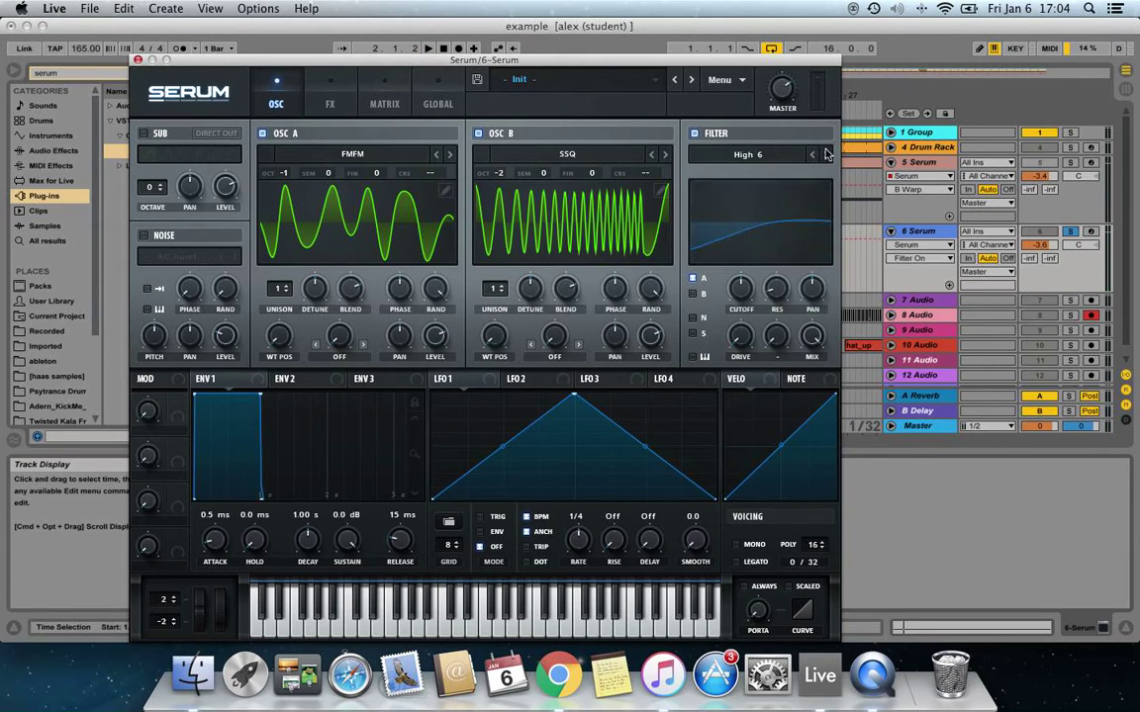
click(826, 155)
click(813, 156)
drag(744, 352, 750, 337)
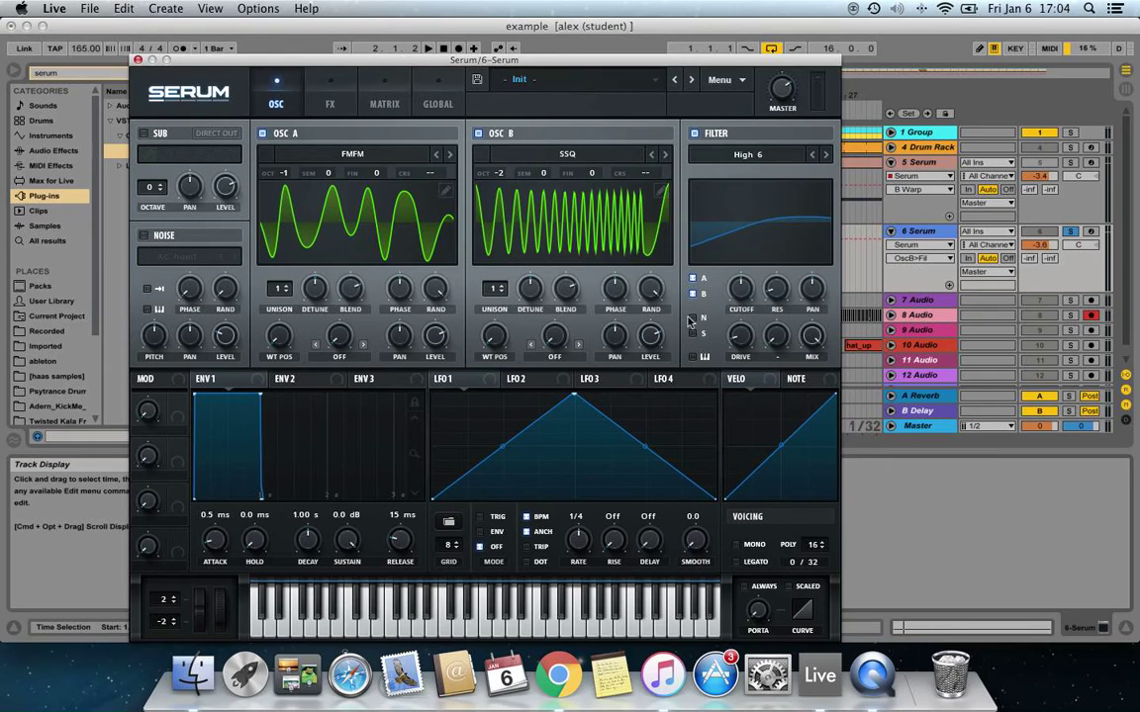
Adjust the filter's resonance and audition the patch while sweeping the filter cutoff.
click(784, 293)
key(space)
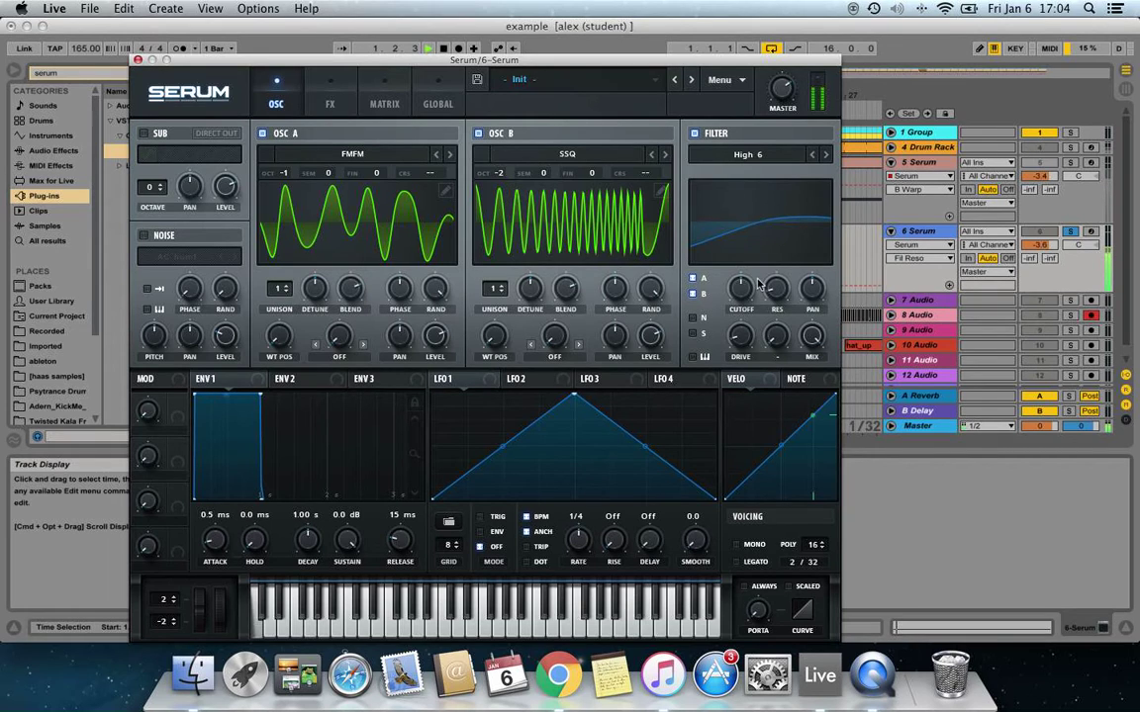
drag(740, 289, 720, 253)
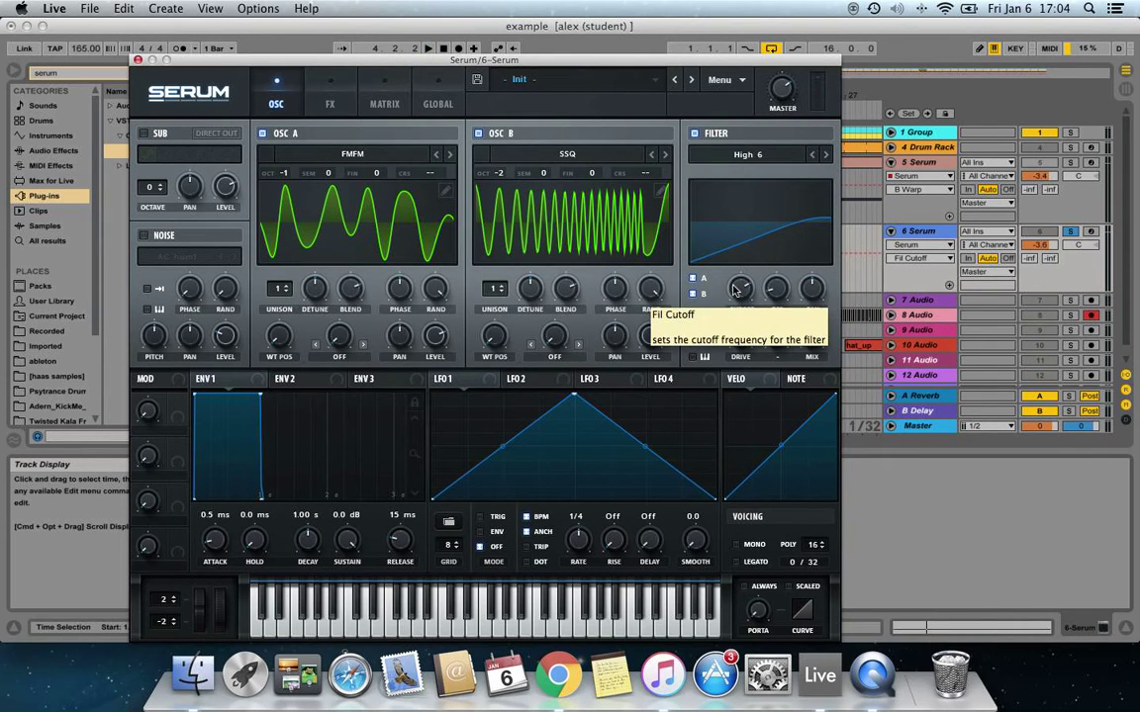
key(space)
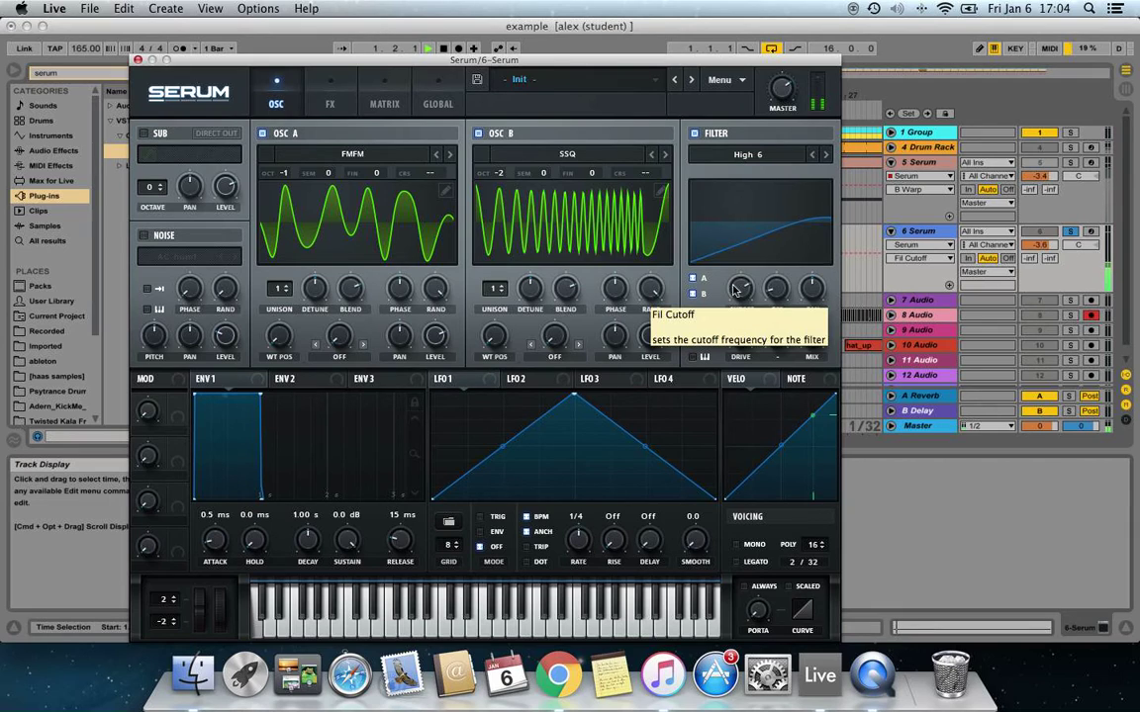
key(space)
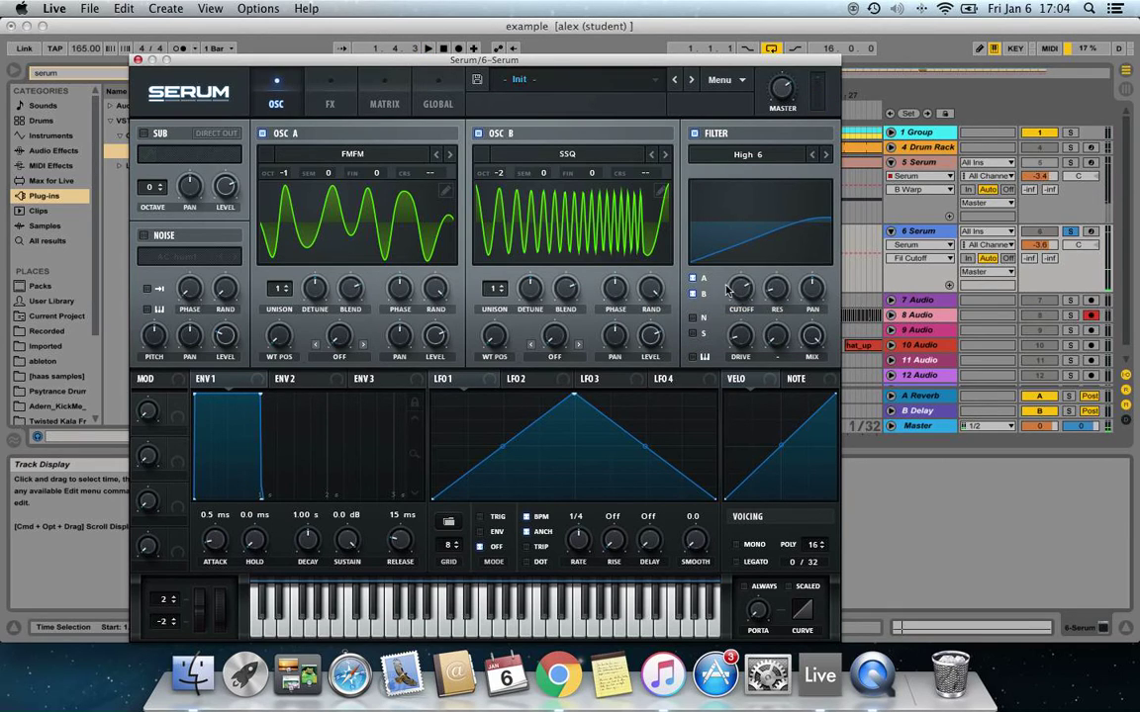
Set oscillator B's octave to -1 and sweep the filter cutoff during playback.
drag(506, 175, 507, 164)
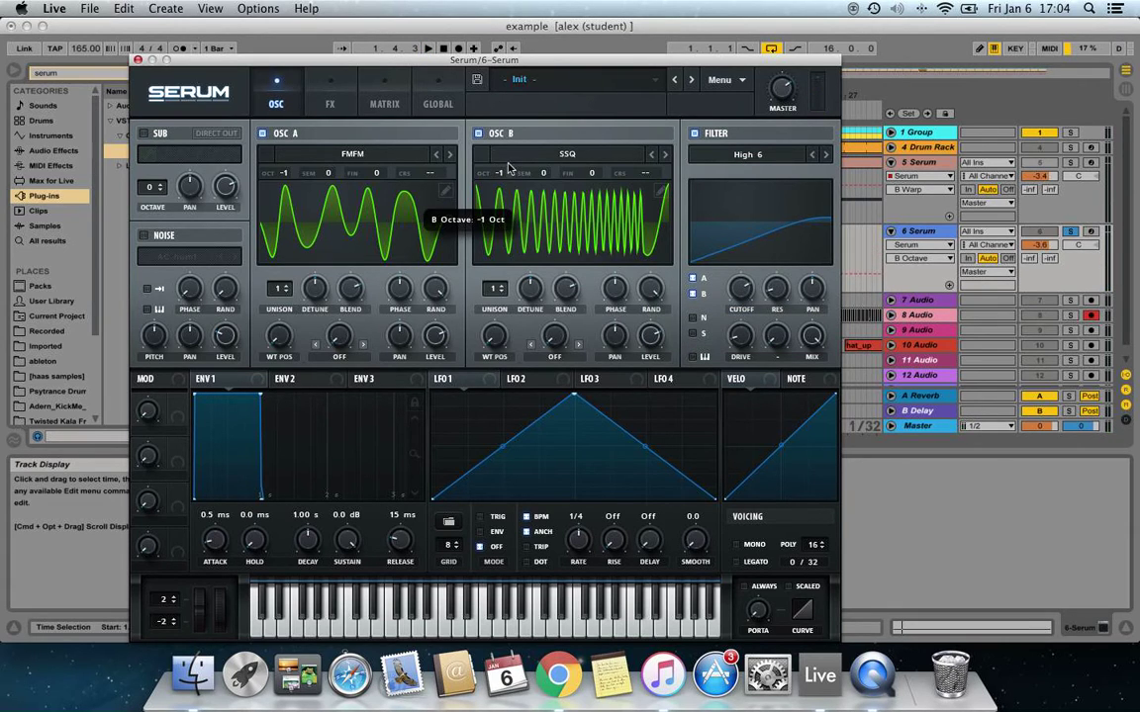
click(740, 291)
key(space)
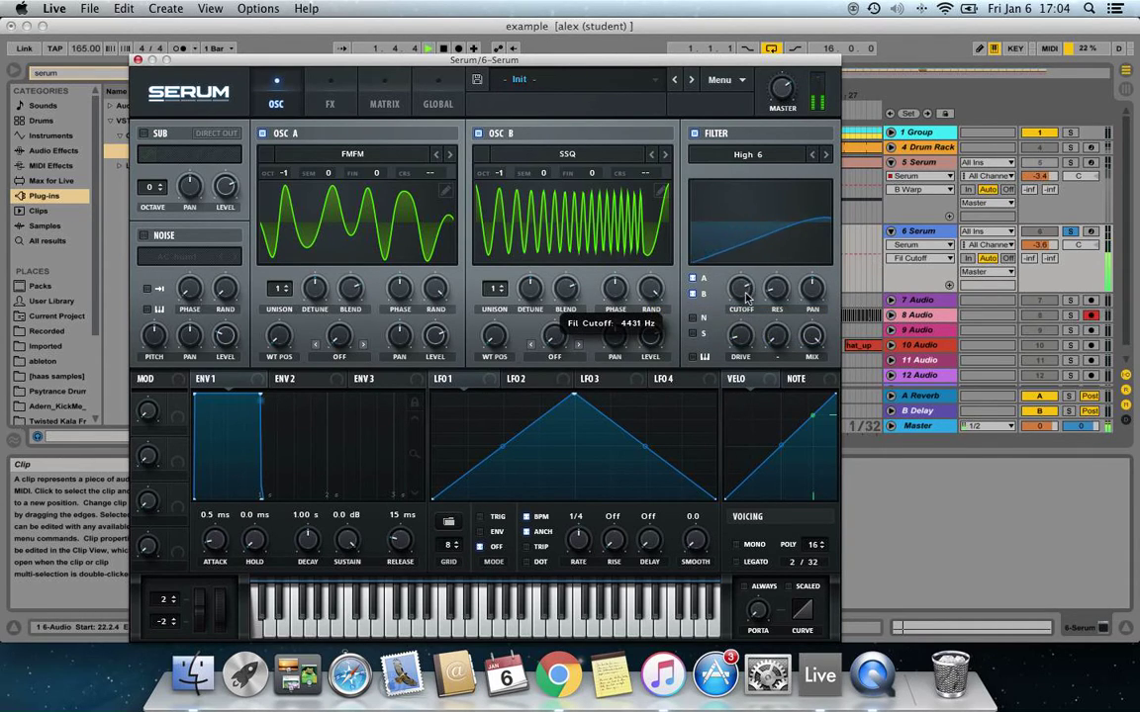
drag(746, 297, 696, 229)
Enable the Reverb effect, reduce its width and set its pre-delay to 14 ms.
click(330, 99)
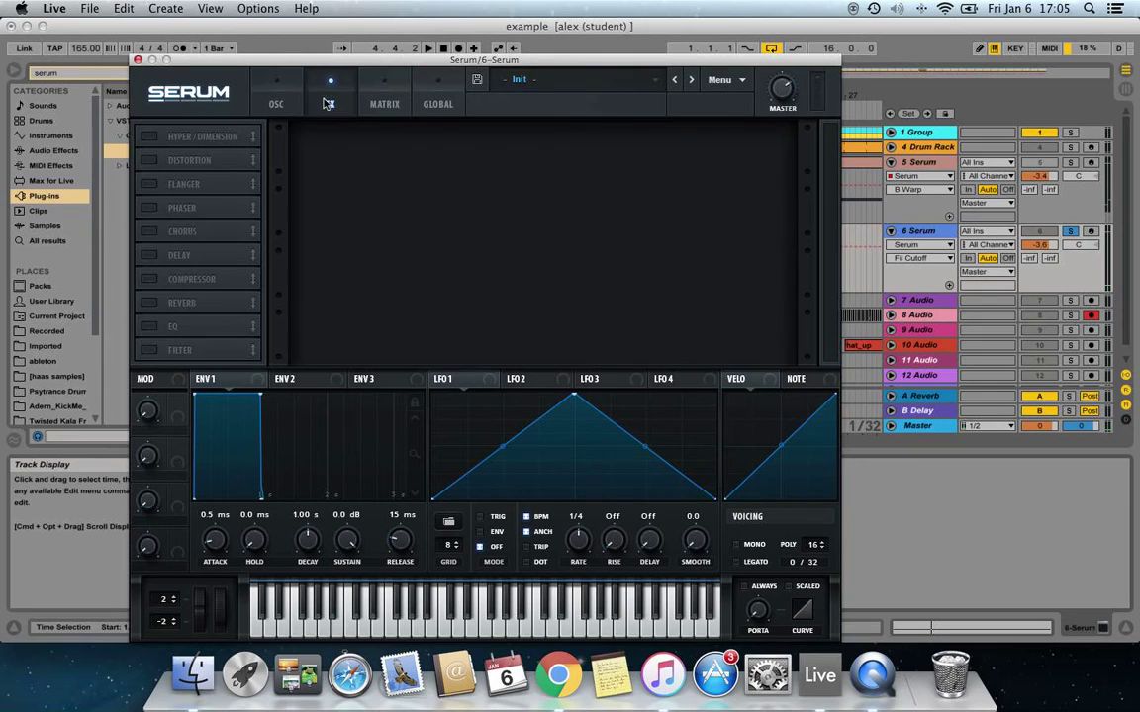
click(149, 302)
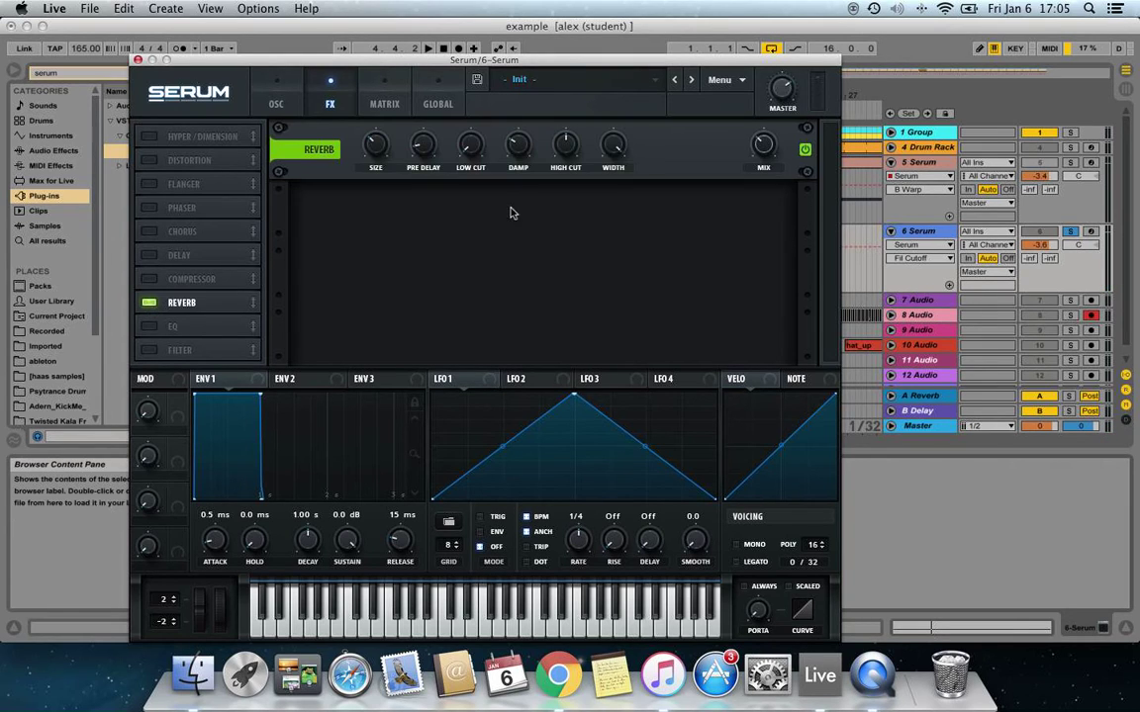
click(766, 146)
click(378, 148)
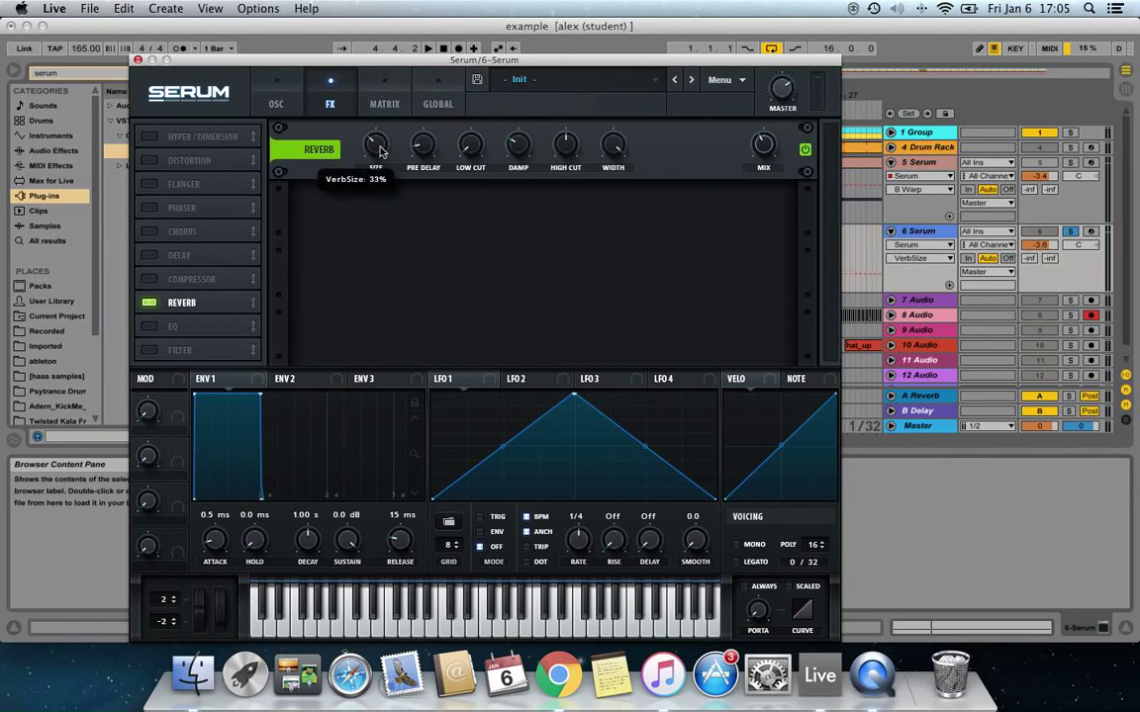
click(613, 155)
drag(613, 158, 615, 171)
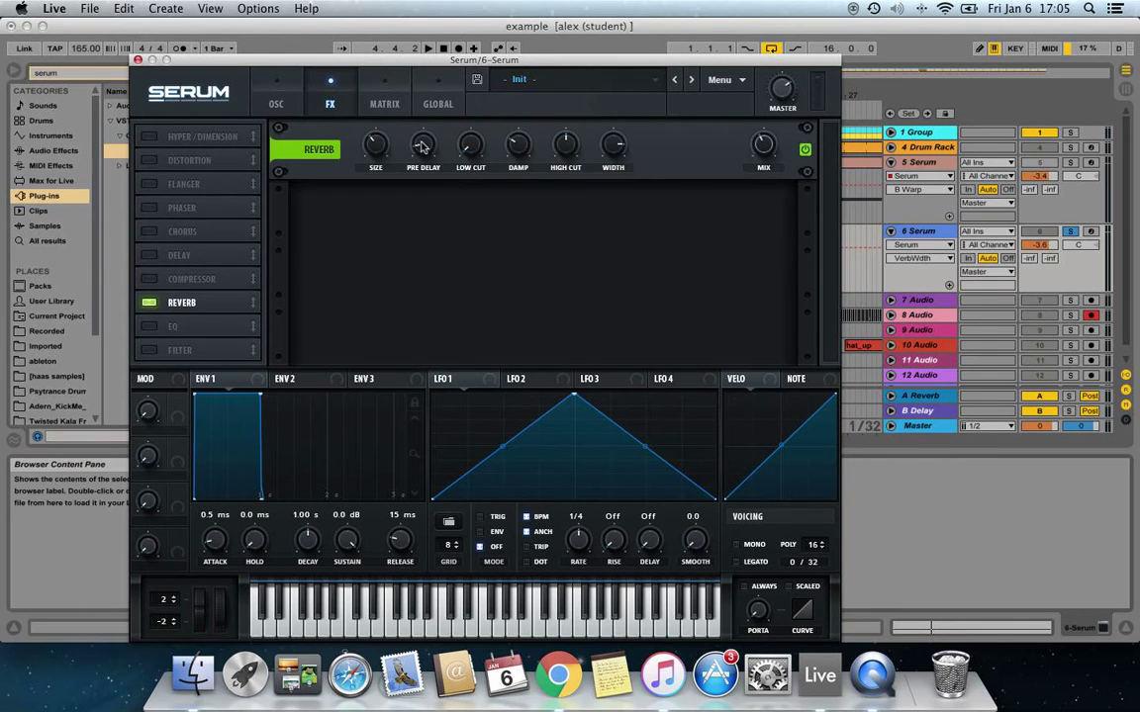
mouse_move(422, 139)
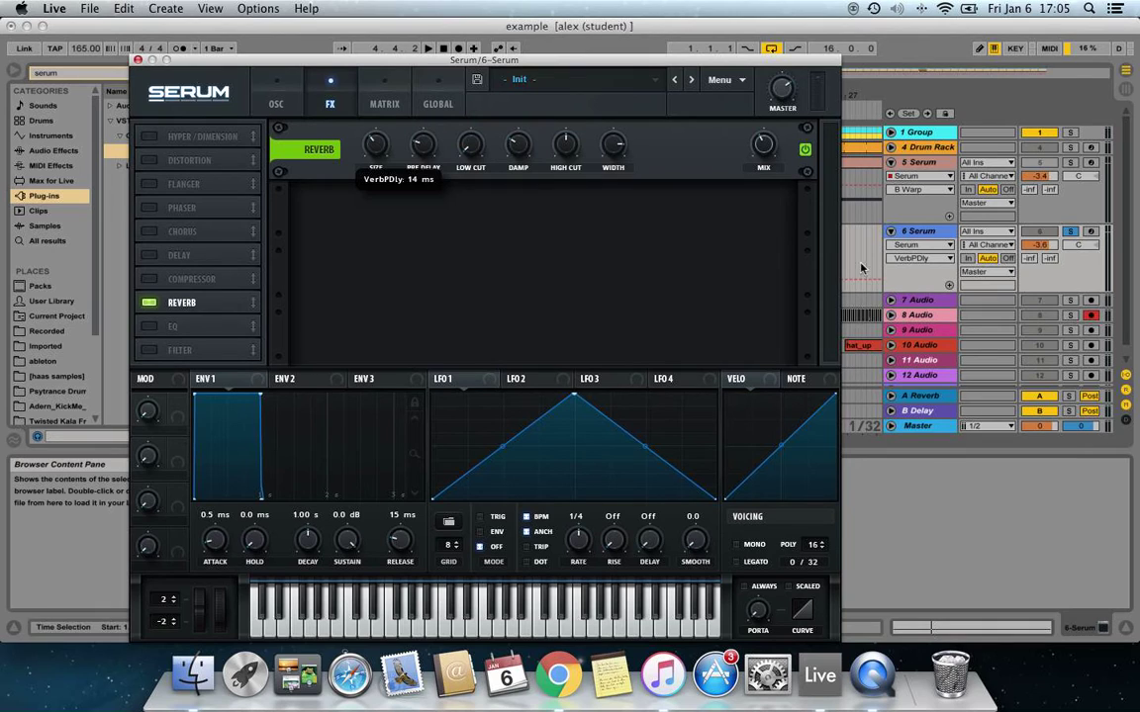
Sweep the filter cutoff during playback to hear the reverb, and slightly lower the reverb mix.
click(281, 105)
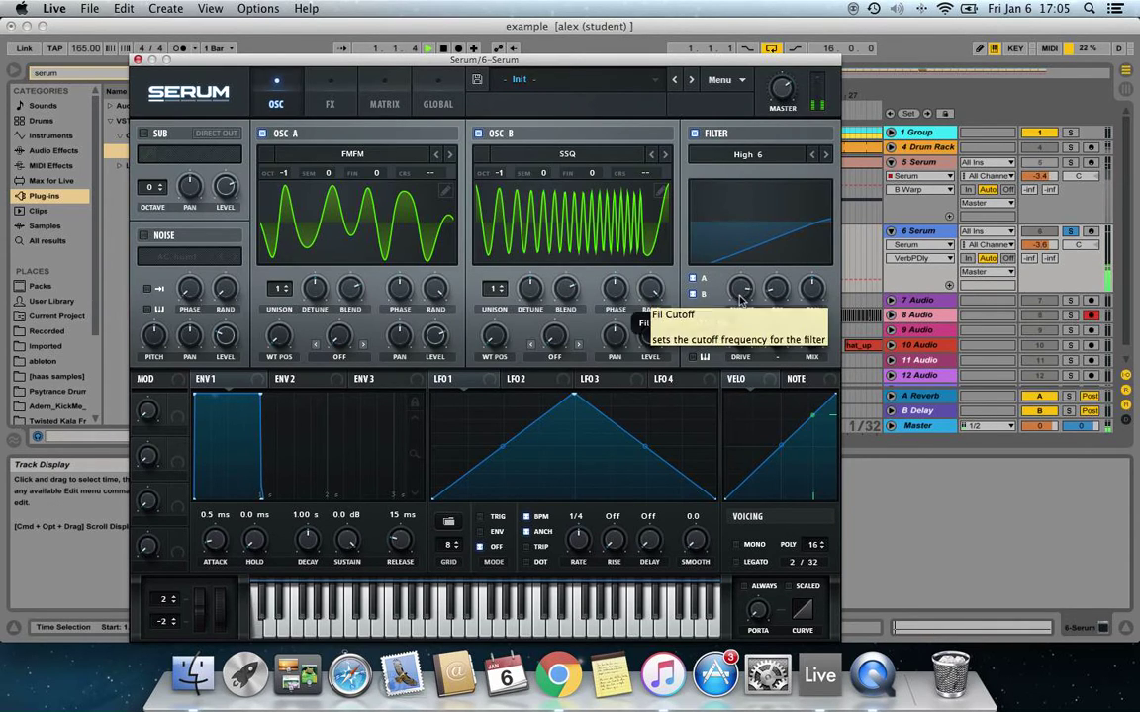
drag(740, 288, 734, 348)
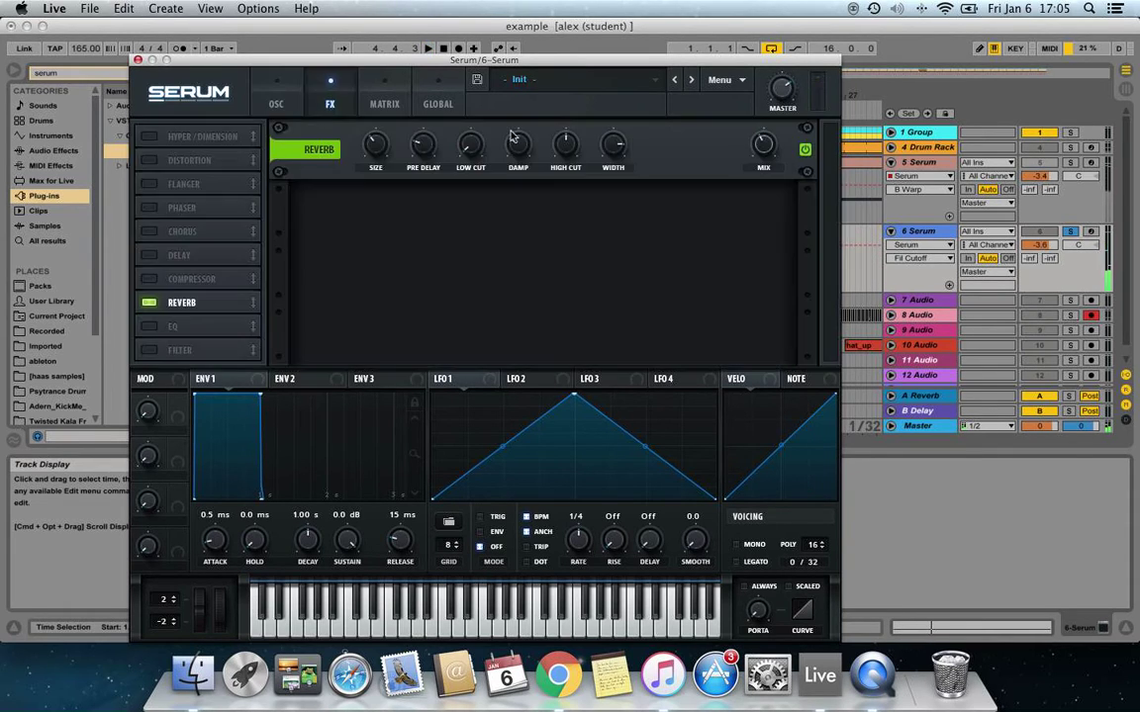
click(329, 99)
drag(763, 147, 767, 159)
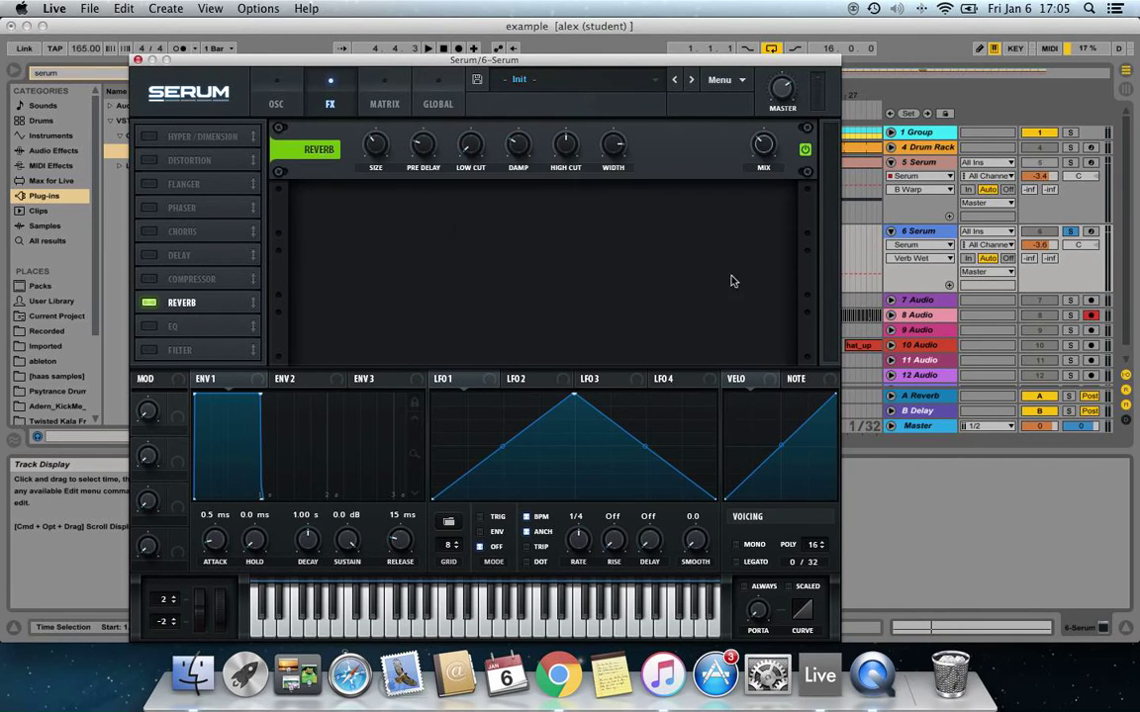
Replay the loop with a filter cutoff sweep to check the new reverb mix.
click(280, 105)
key(space)
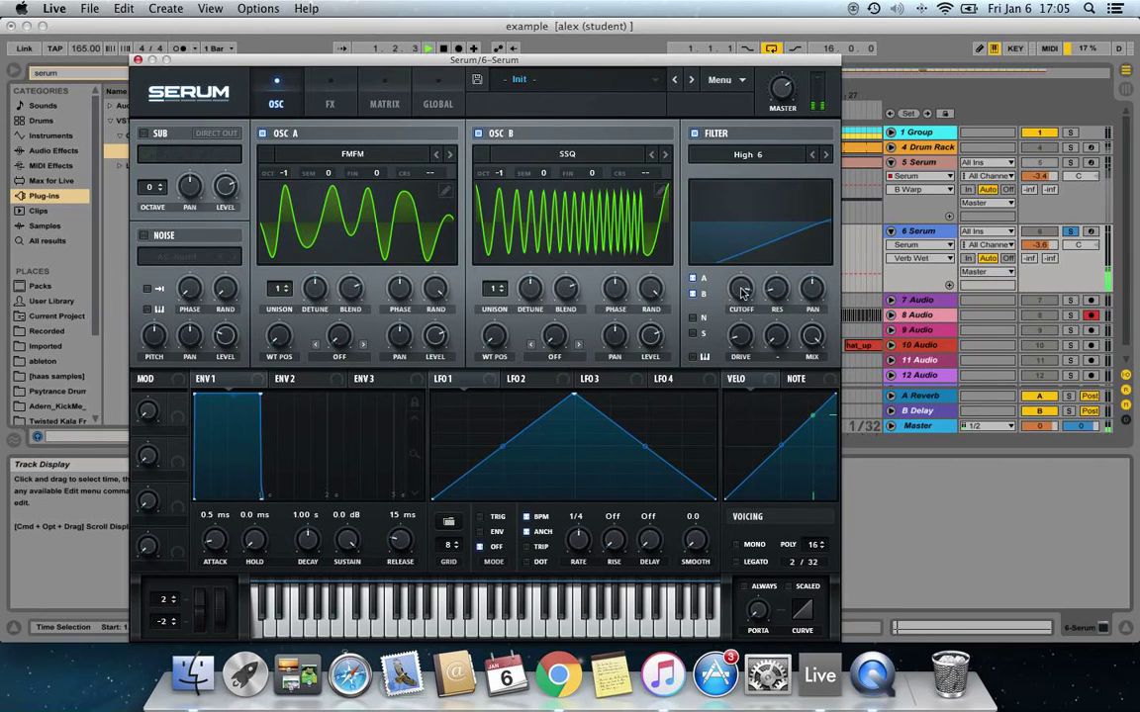
mouse_move(740, 290)
mouse_down()
mouse_move(727, 413)
mouse_move(732, 312)
mouse_up()
key(space)
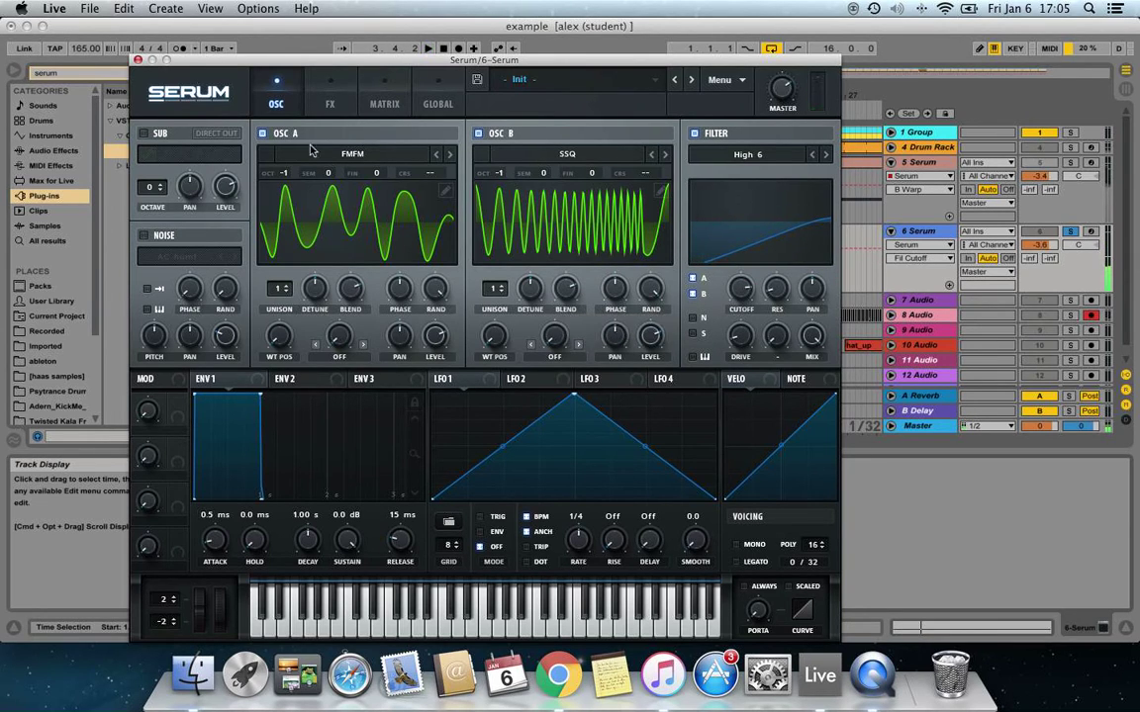
Enable the Hyper/Dimension effect, adjust the Dimension mix and raise the Hyper detune.
click(324, 111)
click(148, 135)
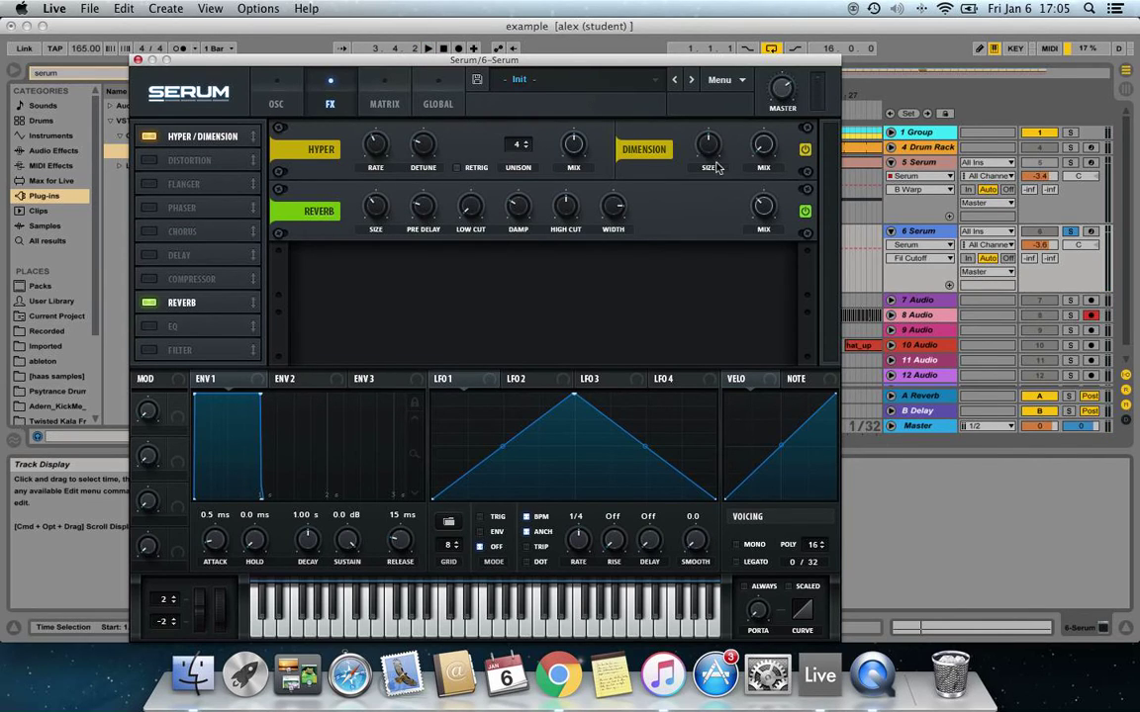
drag(763, 151, 763, 126)
drag(377, 145, 438, 78)
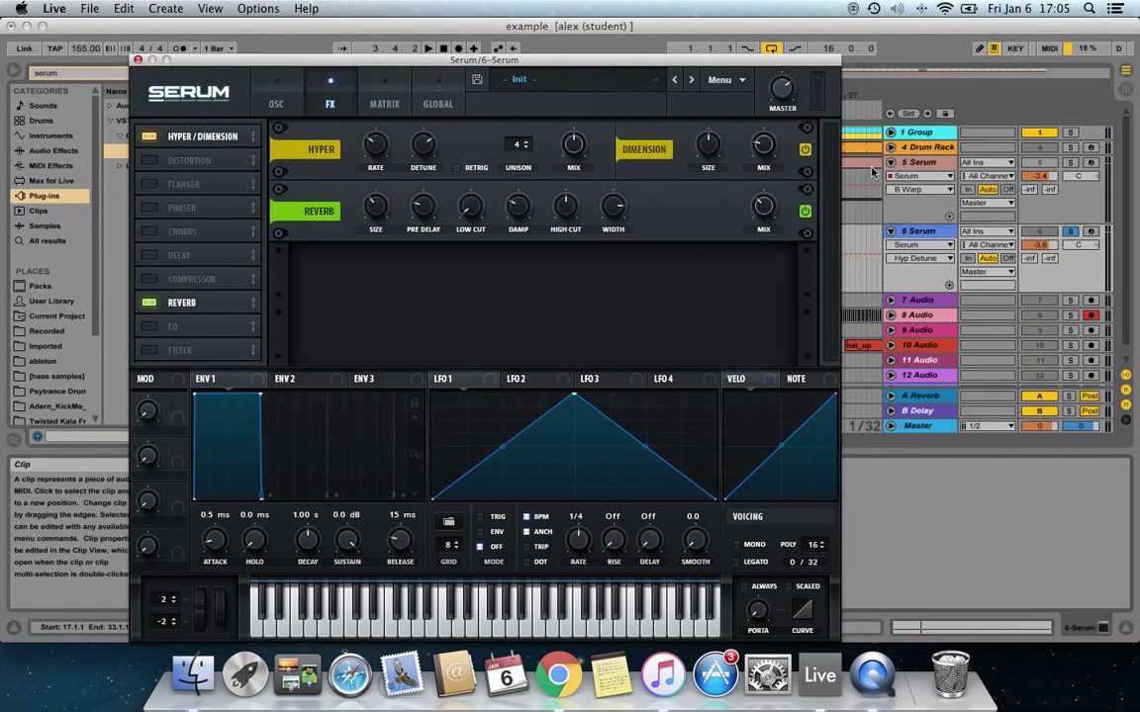
Sweep the filter cutoff during playback to audition the patch with the Hyper/Dimension effect.
click(279, 104)
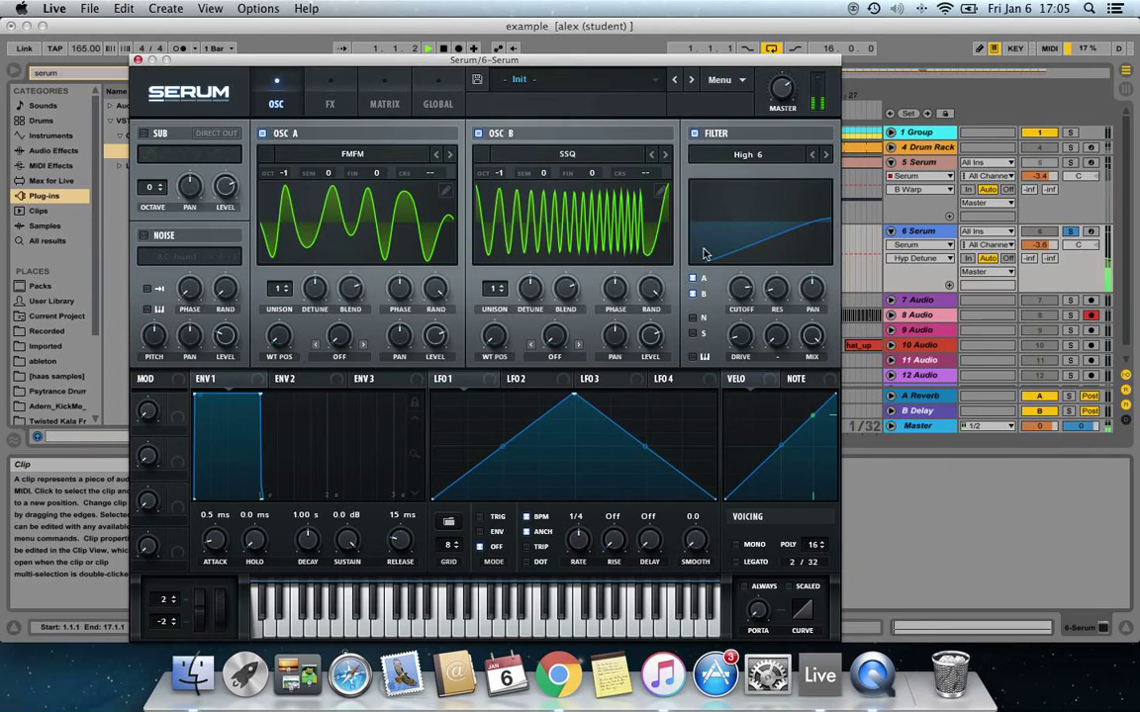
drag(740, 287, 732, 381)
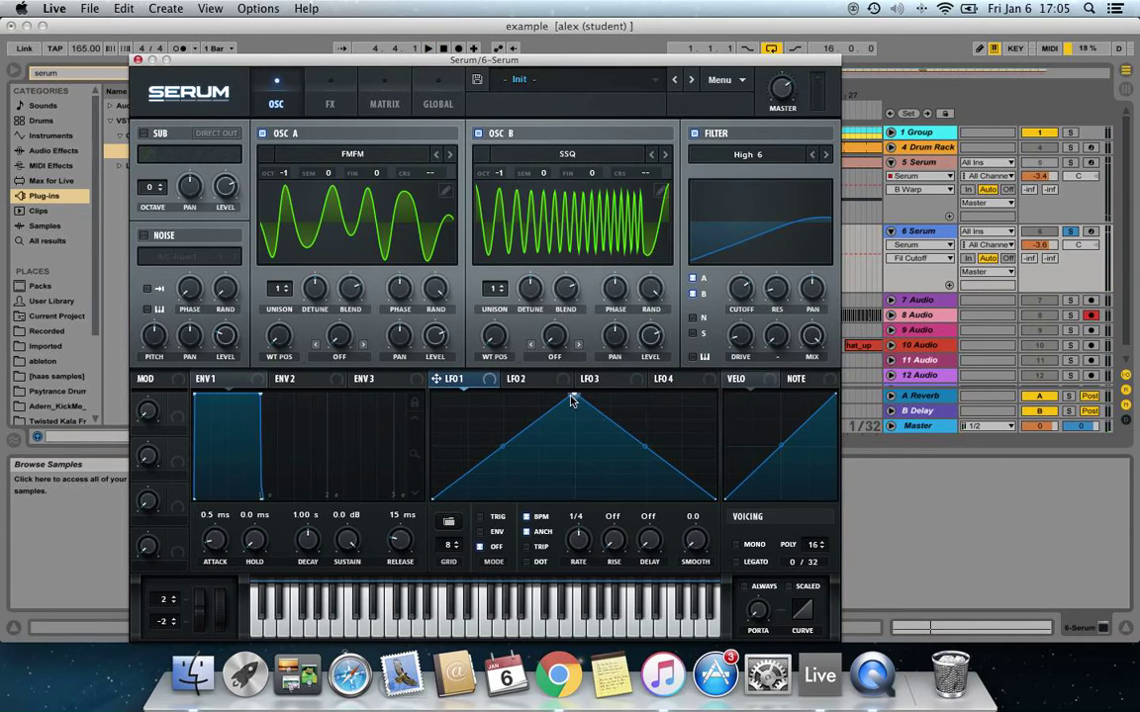
Reshape LFO 1 into four evenly spaced triangular peaks of equal height, with low points between them.
drag(574, 396, 466, 424)
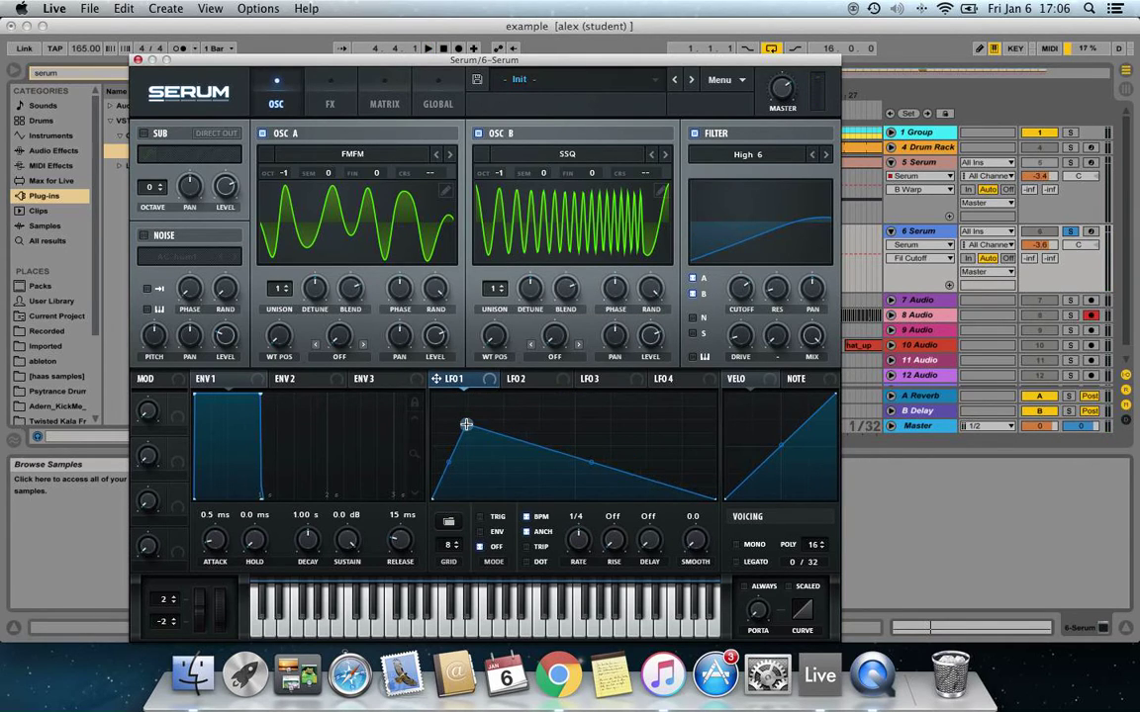
double_click(505, 479)
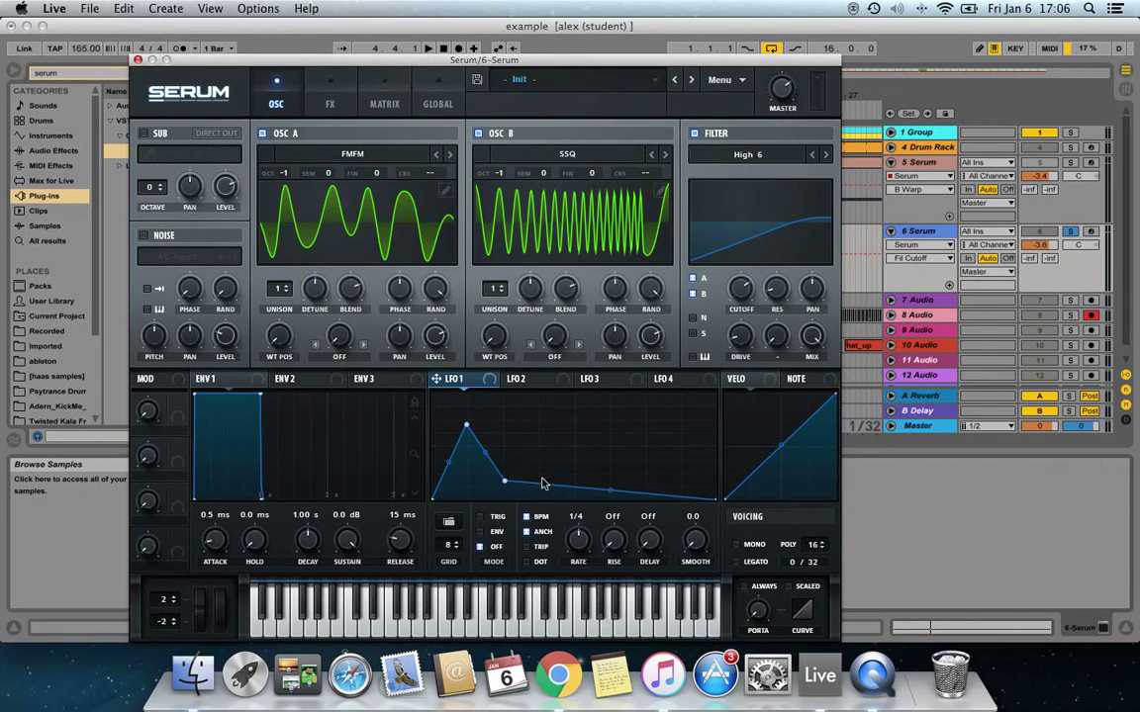
double_click(549, 457)
drag(549, 456, 535, 425)
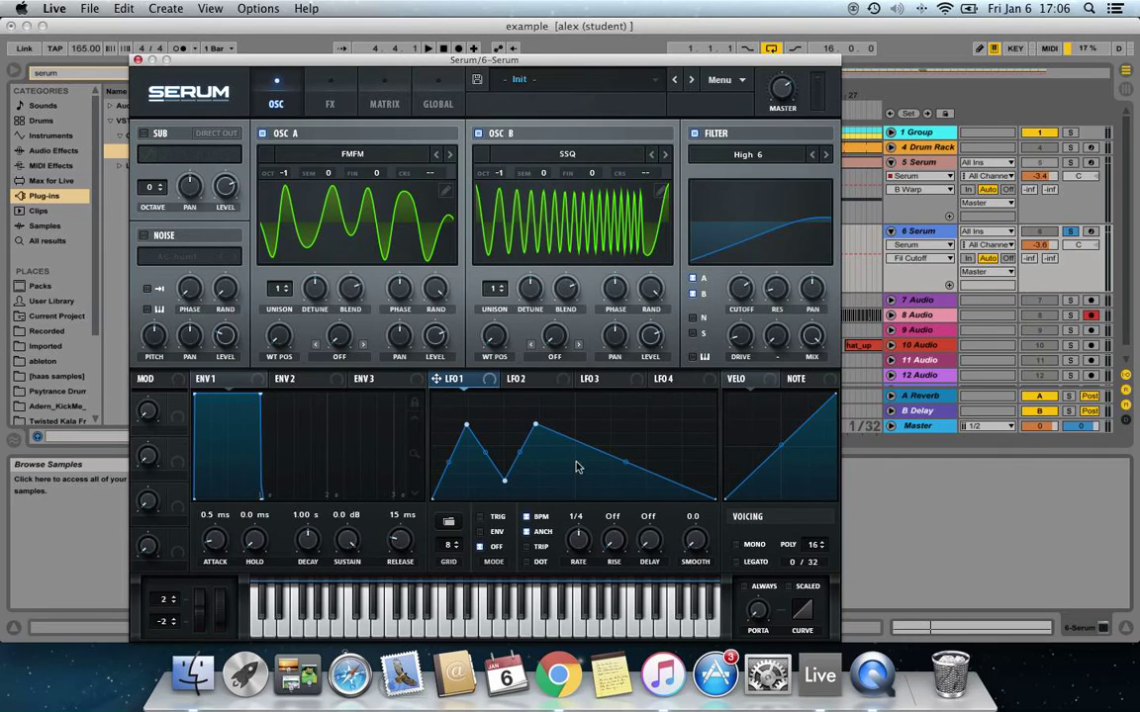
double_click(574, 480)
double_click(590, 441)
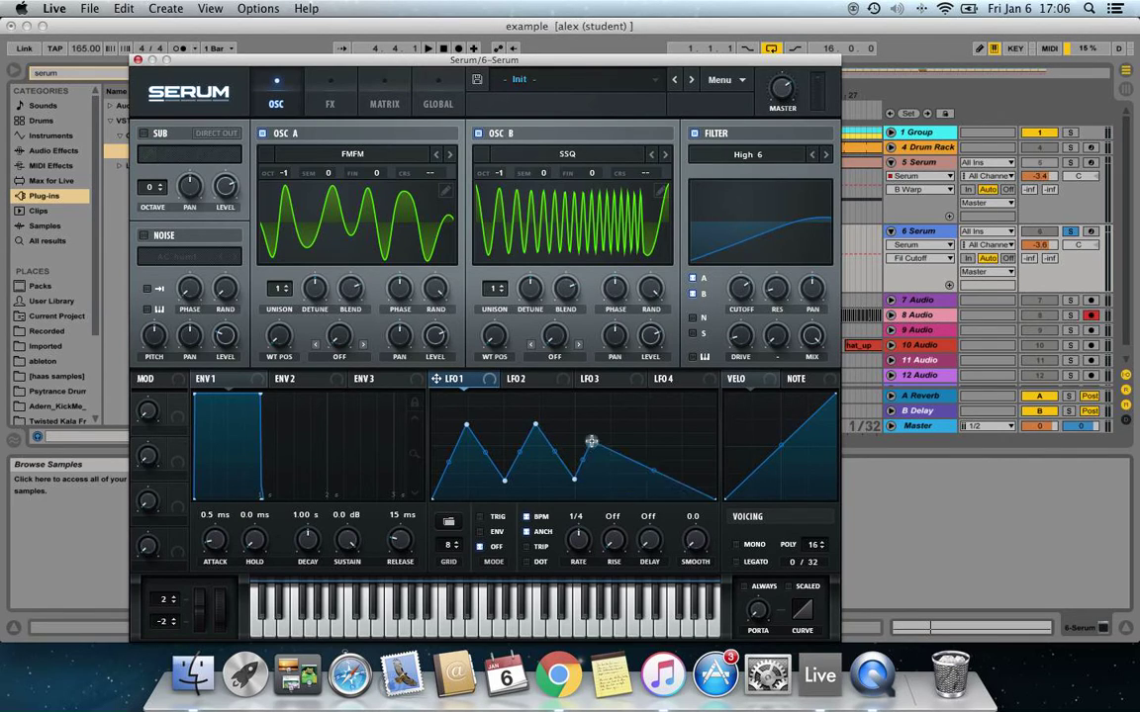
drag(590, 441, 681, 425)
double_click(641, 425)
double_click(669, 444)
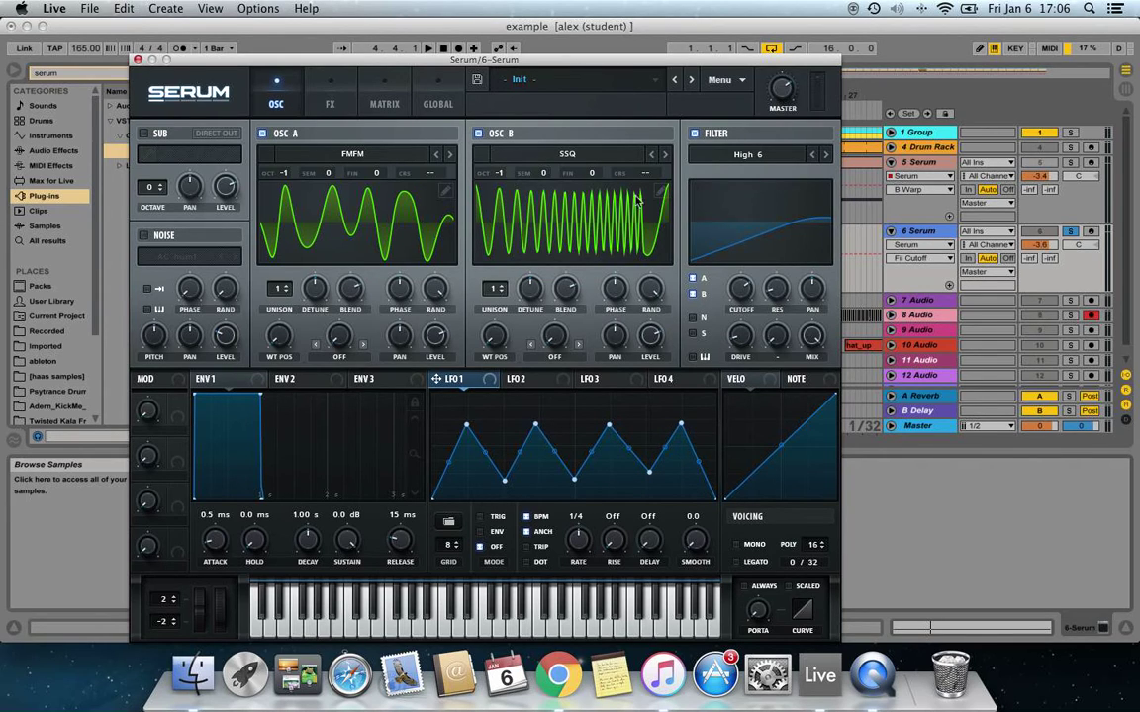
Assign LFO 1 to the filter cutoff, adjust its modulation depth and audition it with a cutoff sweep during playback.
drag(536, 426, 538, 427)
drag(458, 386, 739, 288)
drag(727, 276, 736, 336)
key(space)
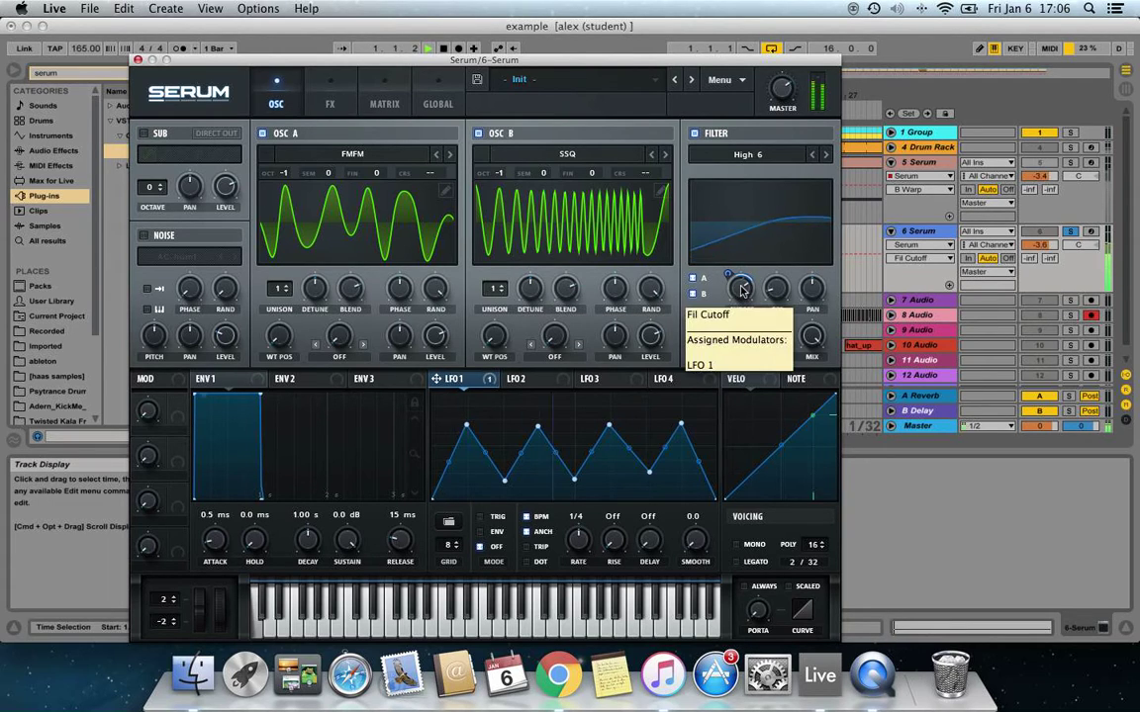
drag(741, 291, 722, 263)
key(space)
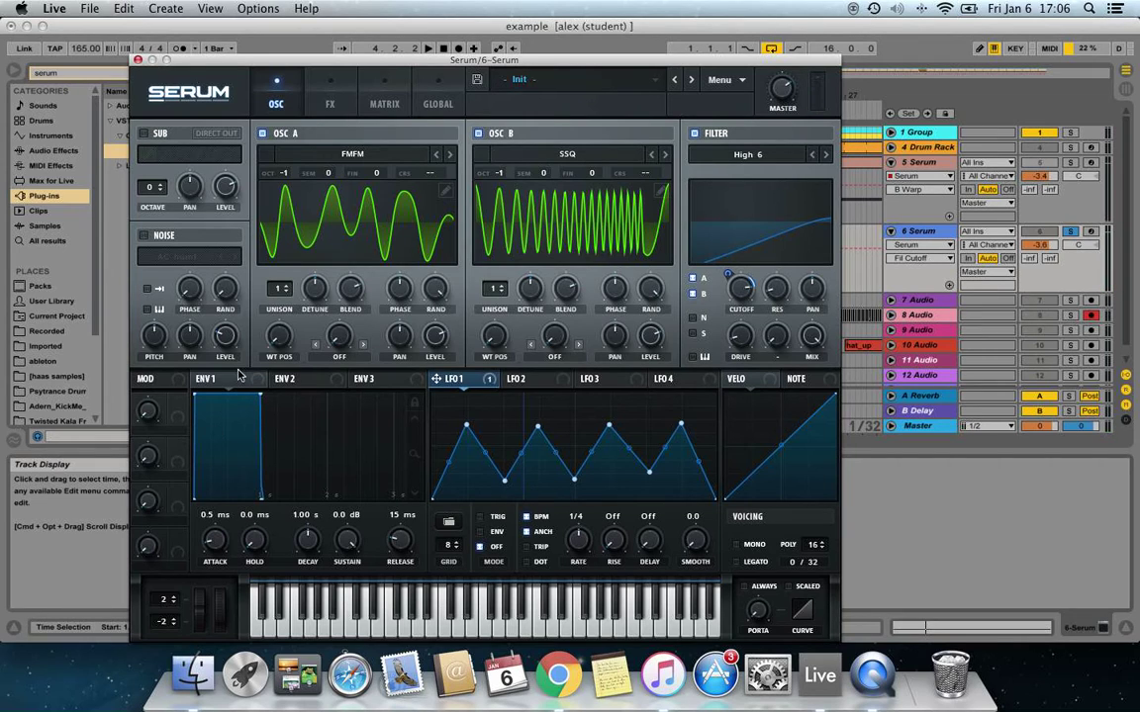
Assign Envelope 1 to Oscillator B's wavetable position and audition the change with a filter cutoff sweep.
mouse_move(200, 379)
mouse_down()
mouse_move(425, 314)
mouse_move(493, 336)
mouse_move(498, 310)
mouse_move(431, 292)
mouse_move(423, 313)
mouse_up()
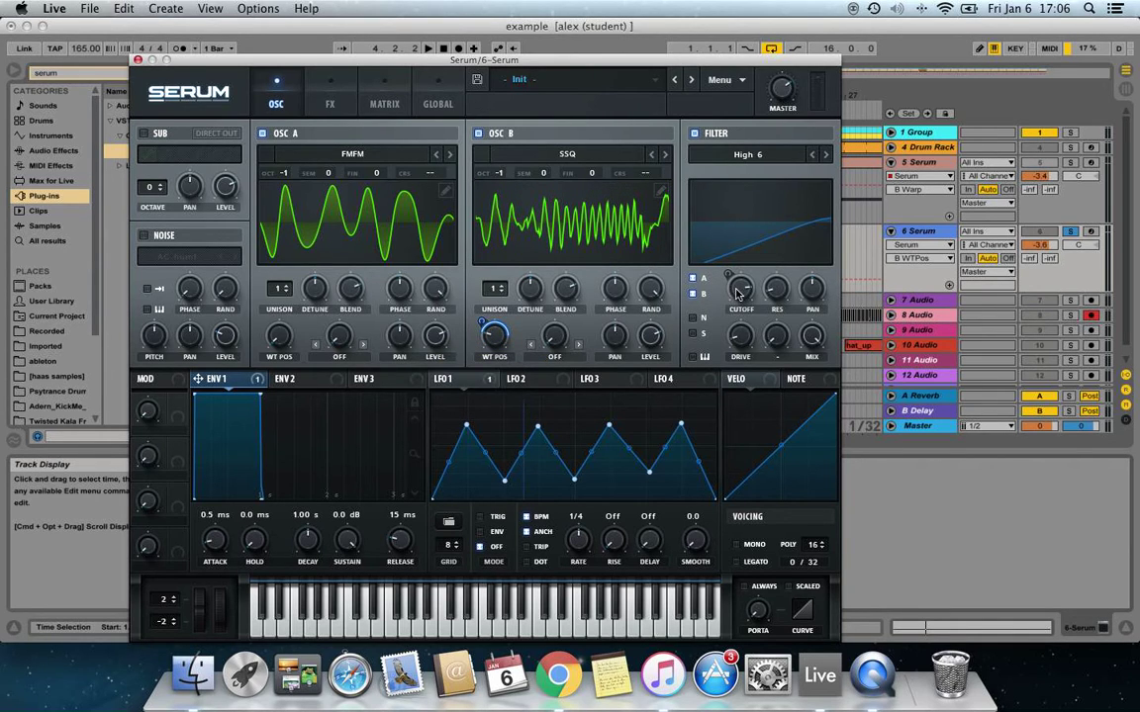
key(space)
drag(740, 294, 730, 331)
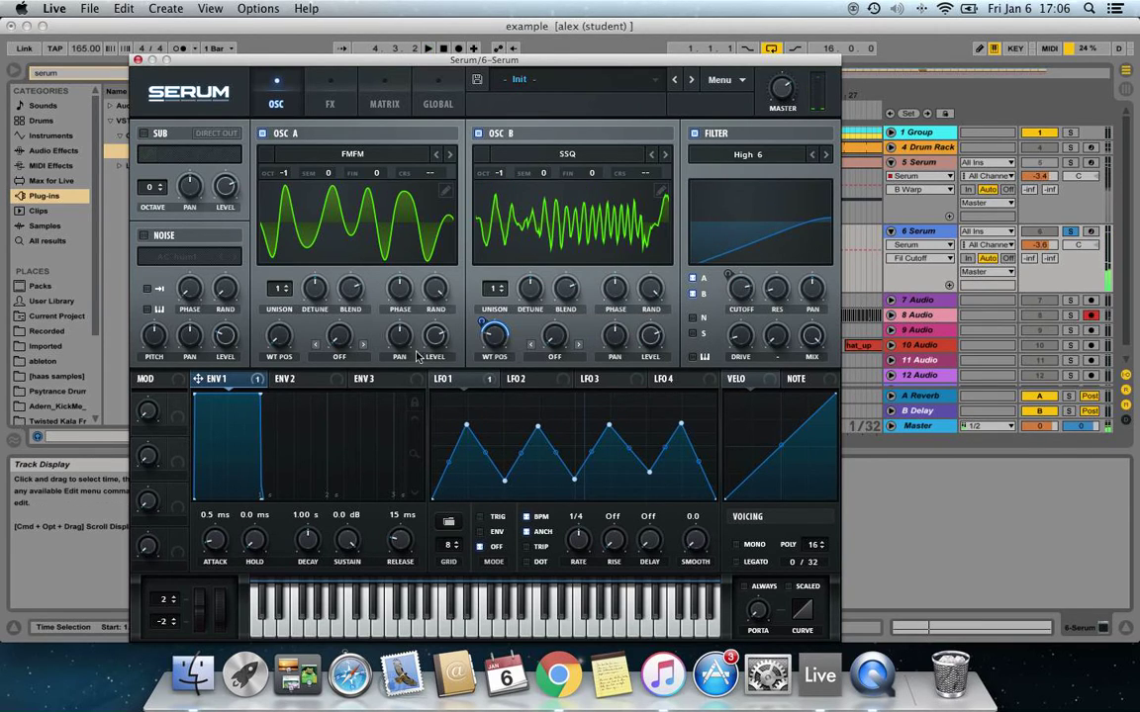
Set Oscillator A's warp mode to Quantize at 44% and play the loop to hear it.
click(337, 354)
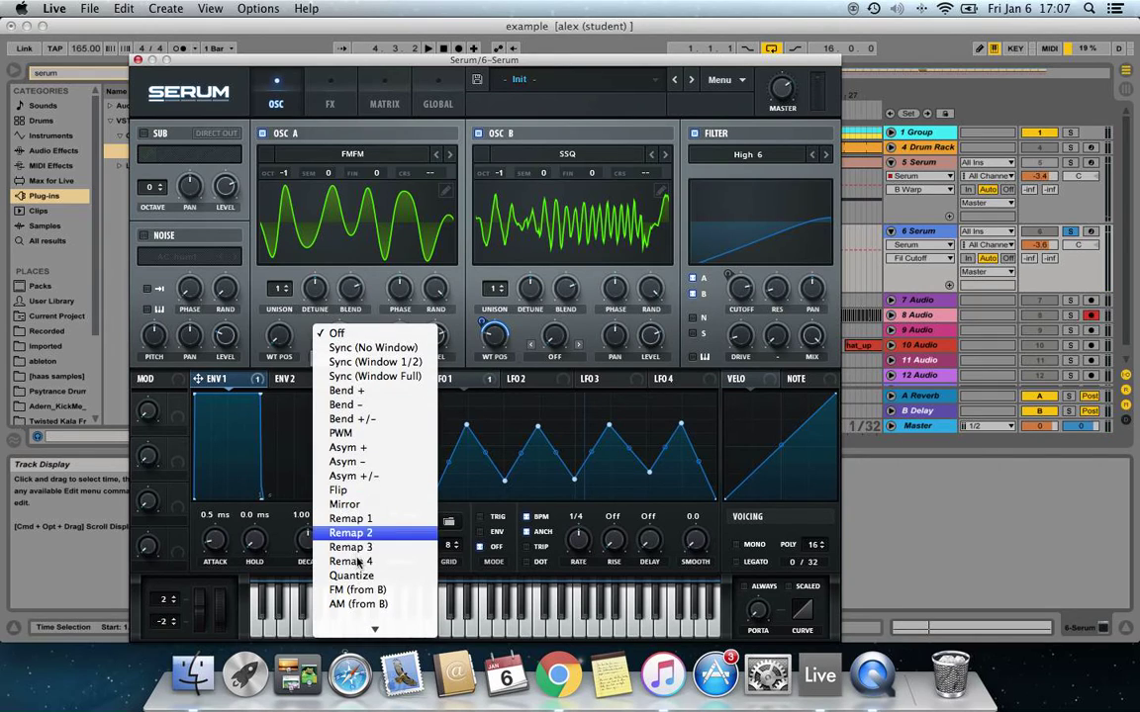
click(354, 575)
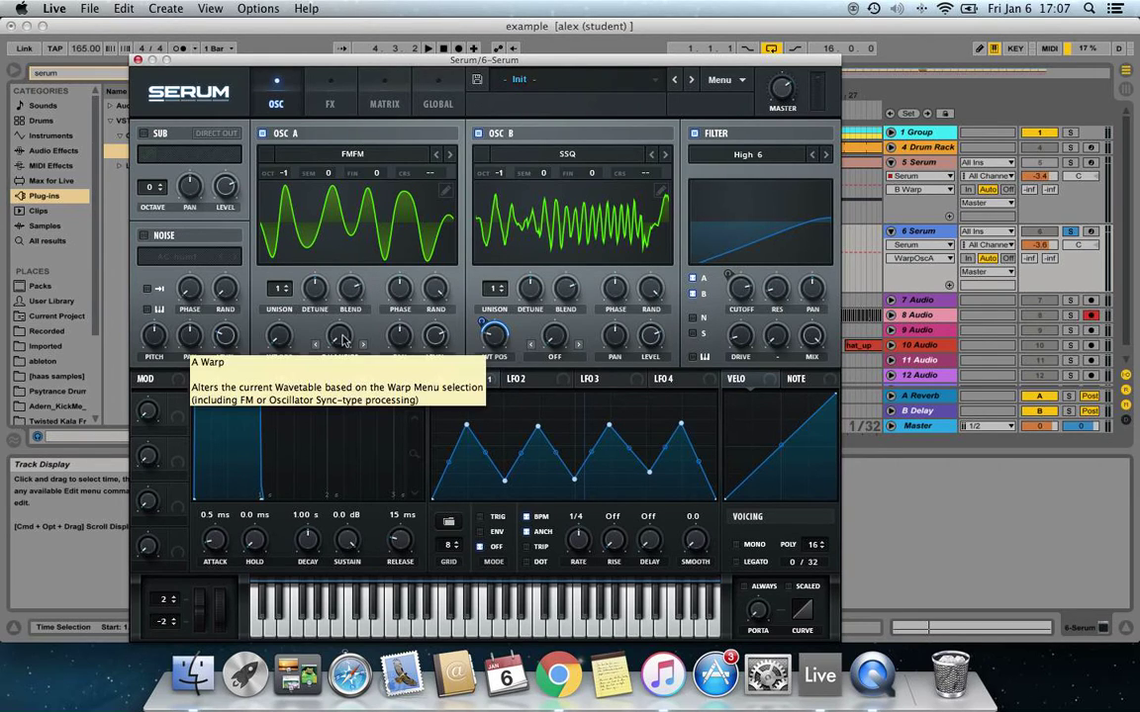
drag(344, 341, 362, 291)
key(space)
key(space)
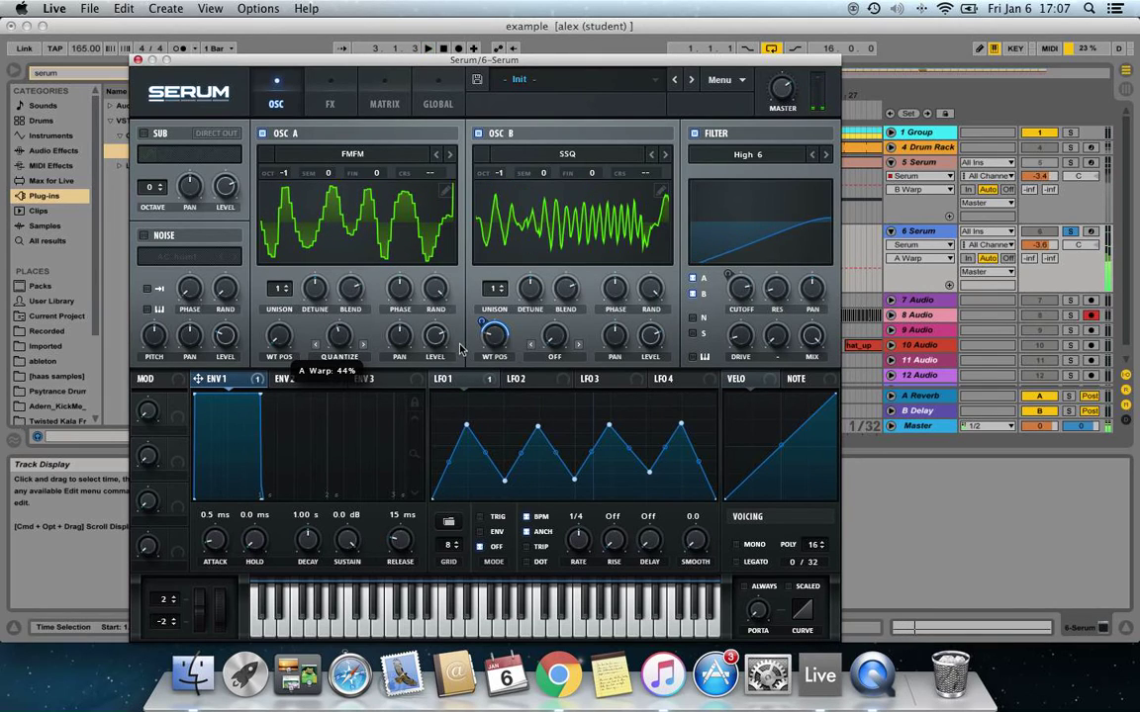
Set Oscillator B's warp mode to FM (from A) and raise its warp amount.
click(556, 358)
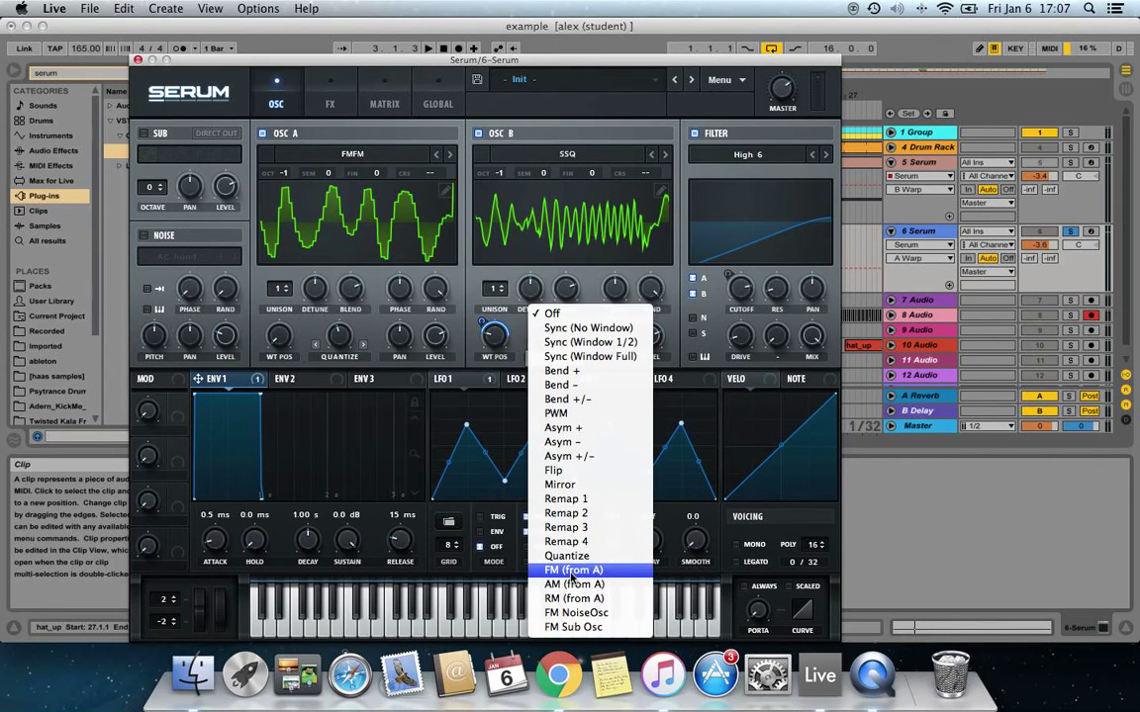
click(569, 570)
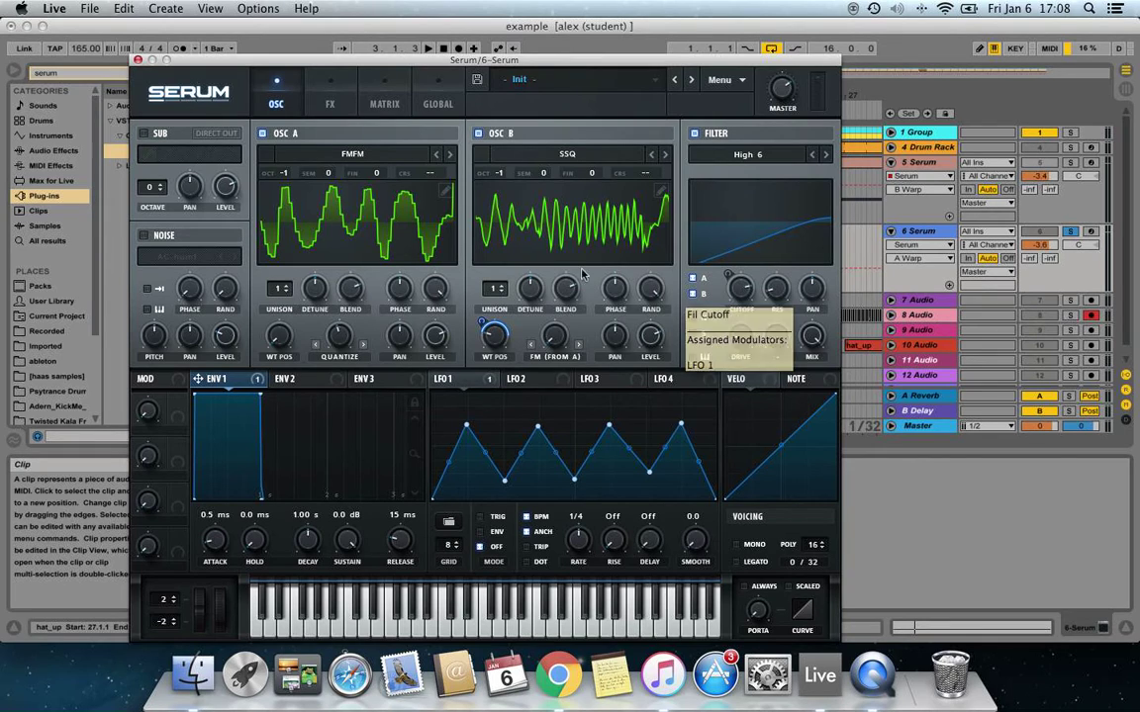
drag(560, 344, 578, 317)
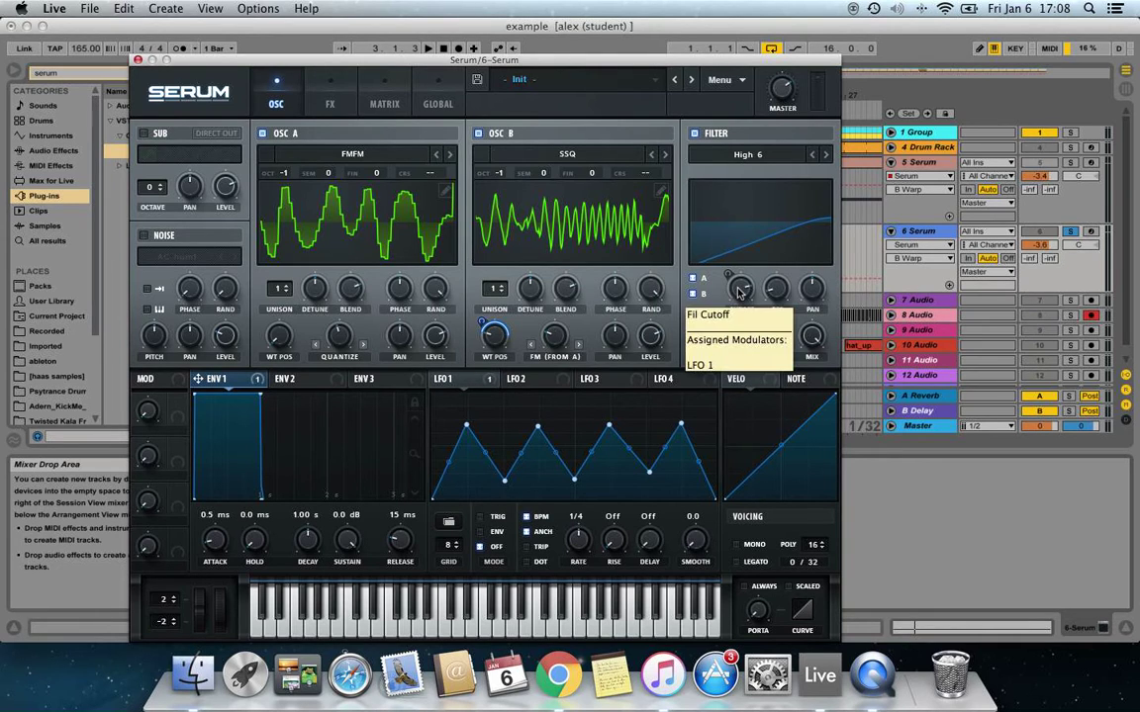
Play the loop while sweeping the filter cutoff to audition the FM warp, and stop playback.
key(space)
mouse_move(738, 289)
mouse_down()
mouse_move(746, 364)
mouse_move(744, 242)
mouse_move(743, 405)
mouse_move(746, 306)
mouse_up()
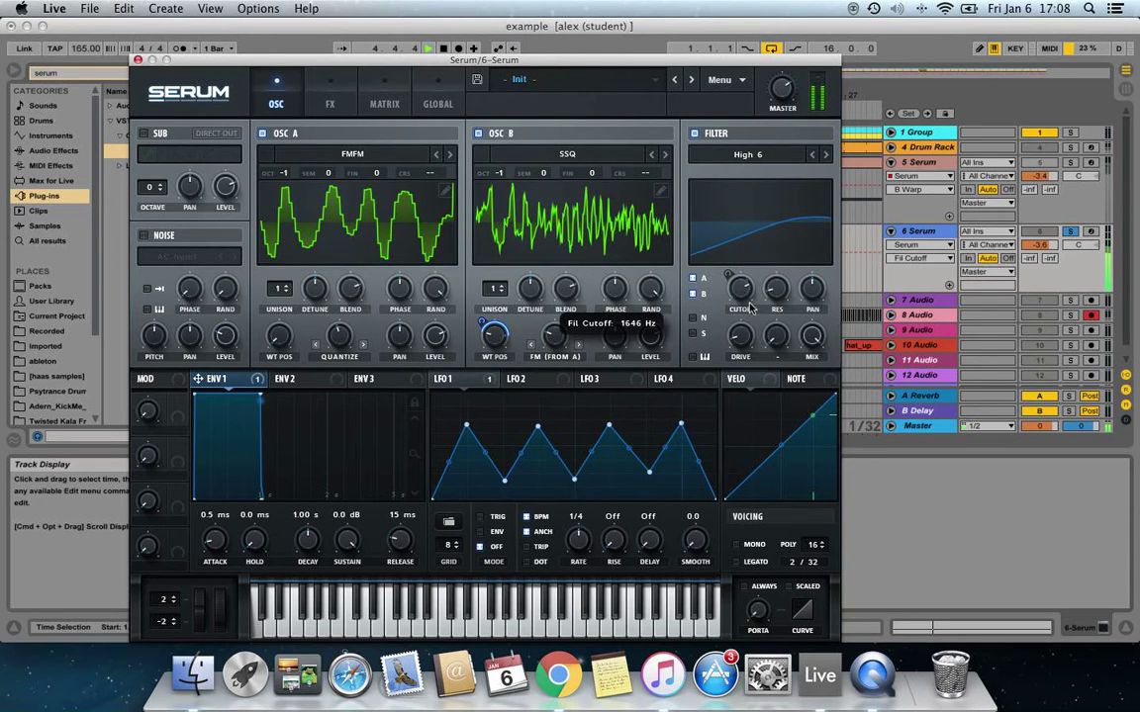
key(space)
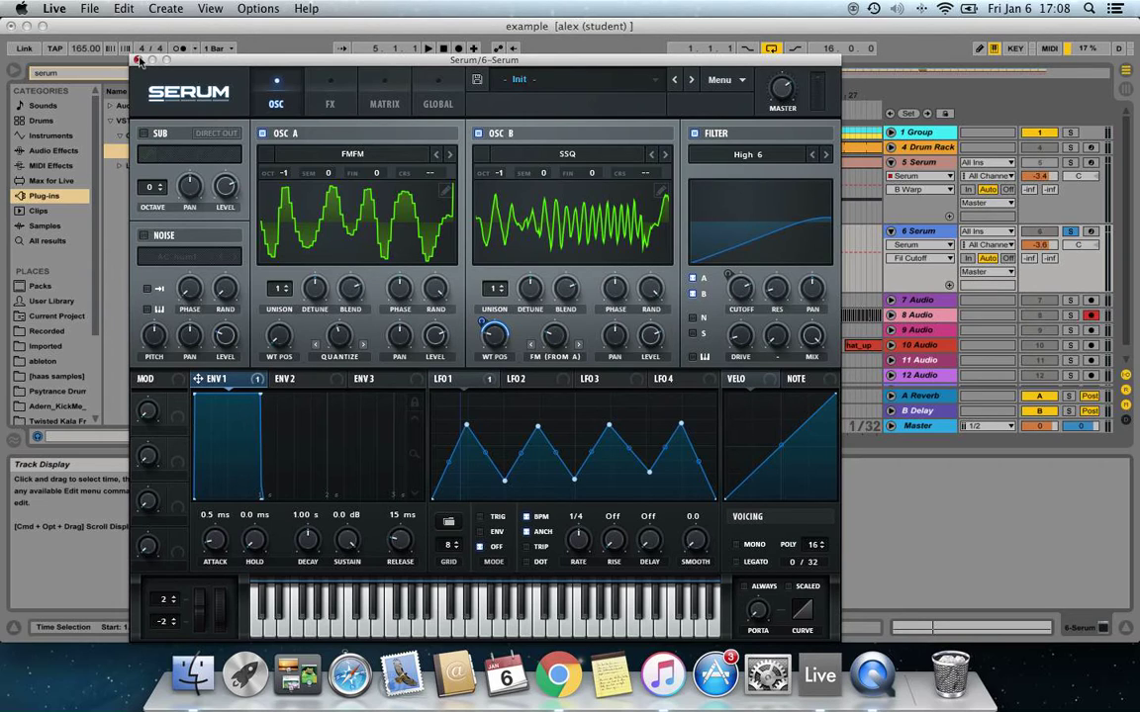
Switch the sub oscillator on and off, and enable the noise oscillator to browse its attack samples.
click(144, 132)
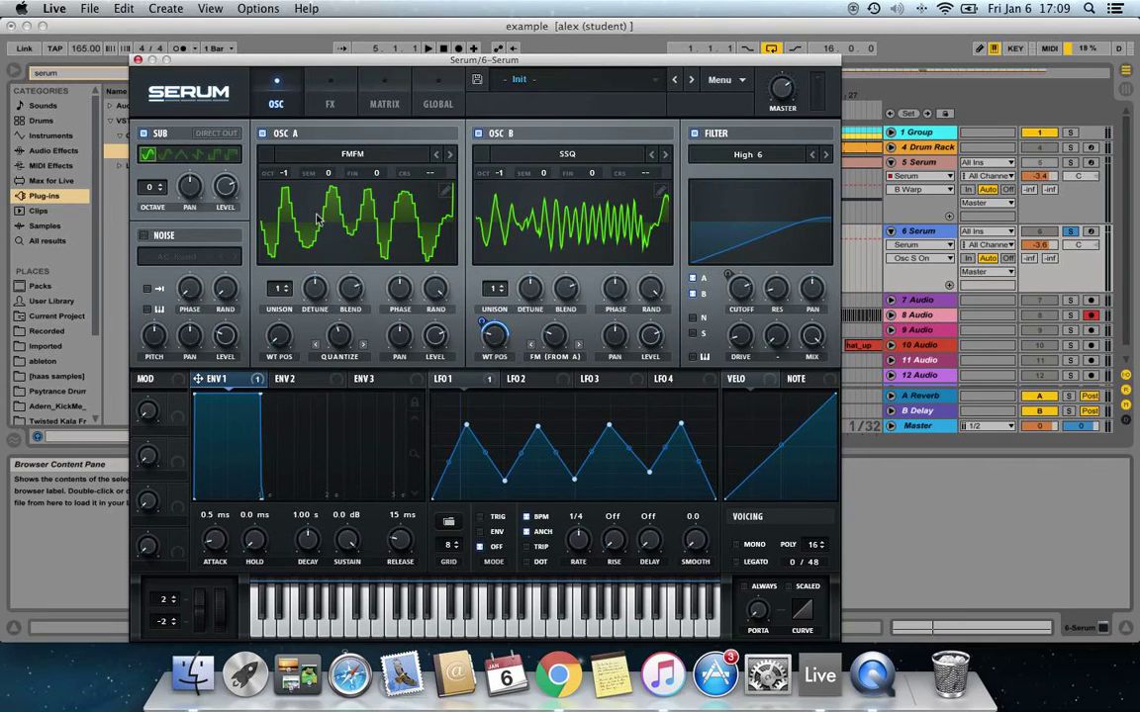
click(144, 133)
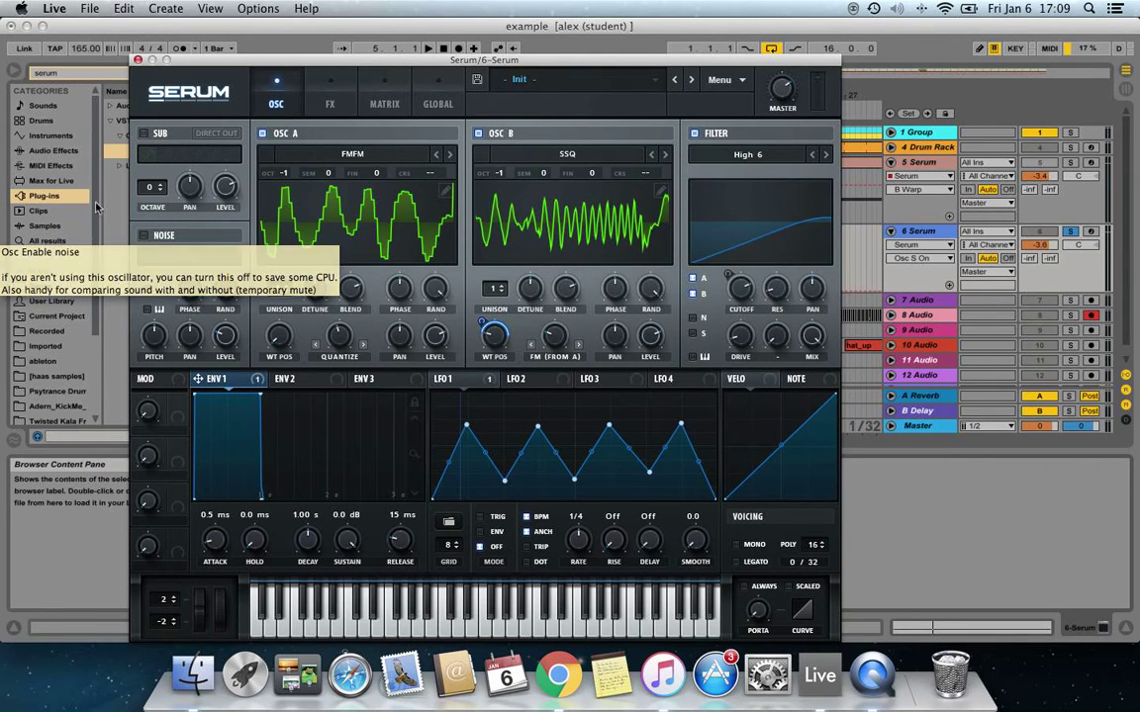
click(143, 237)
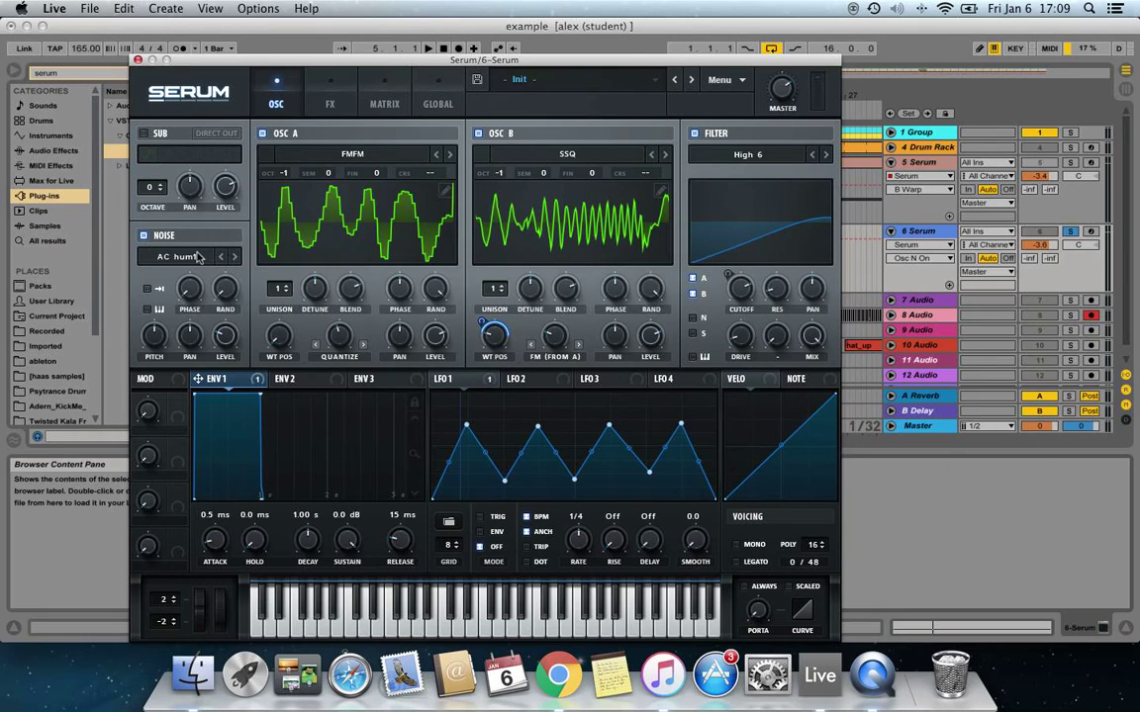
click(178, 256)
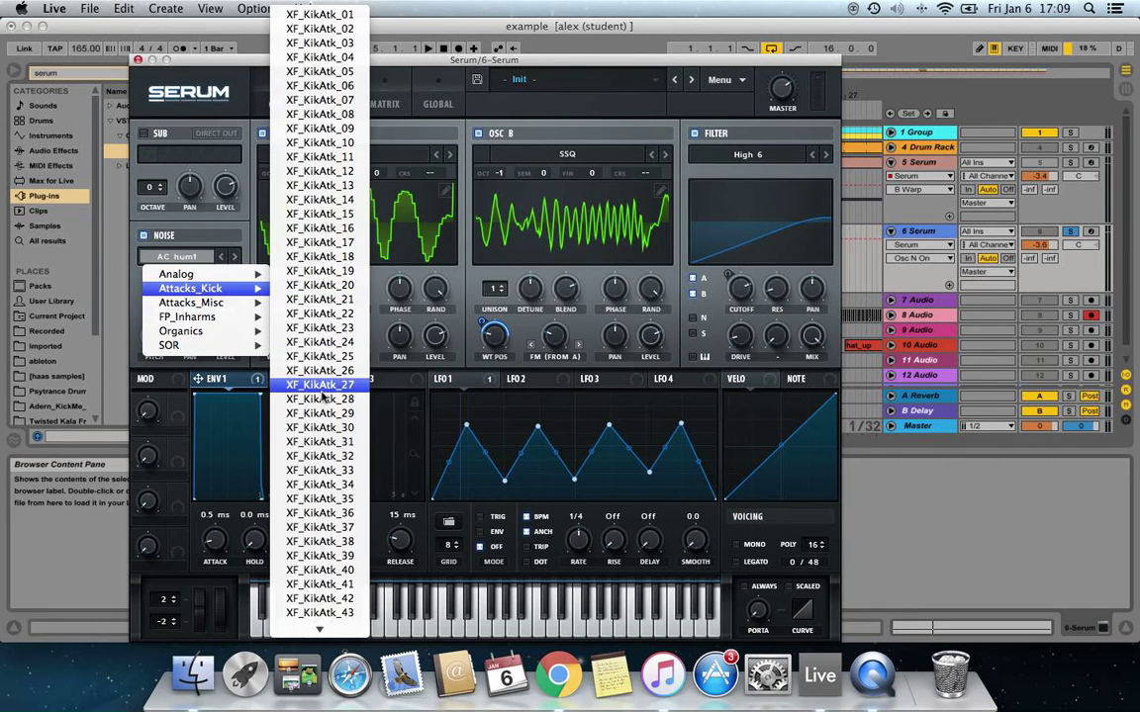
mouse_move(245, 306)
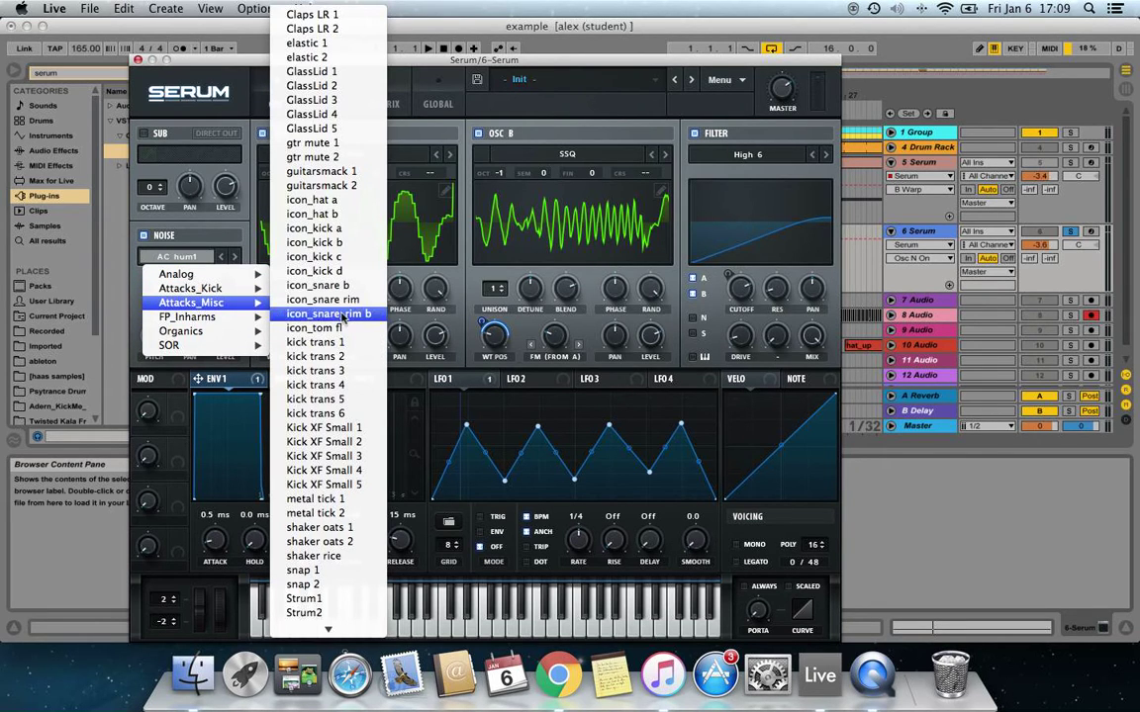
click(125, 356)
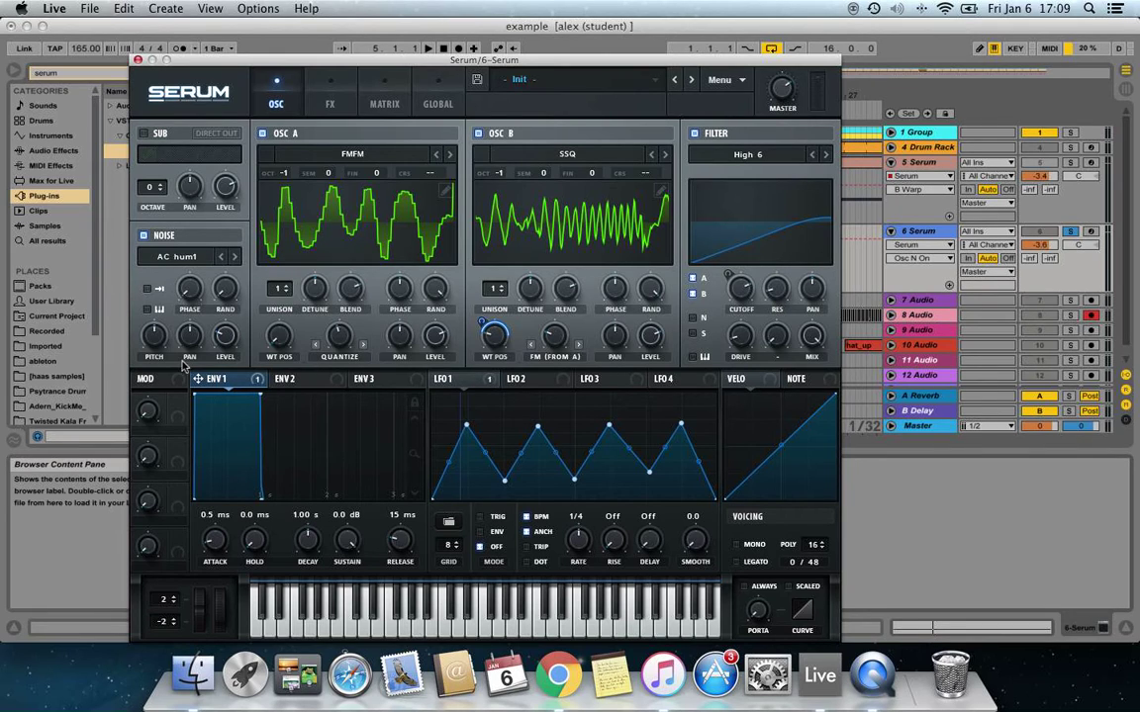
Try the BrightWhite noise sample, audition it with a filter cutoff sweep, and switch the noise oscillator off.
click(234, 256)
click(235, 257)
click(228, 339)
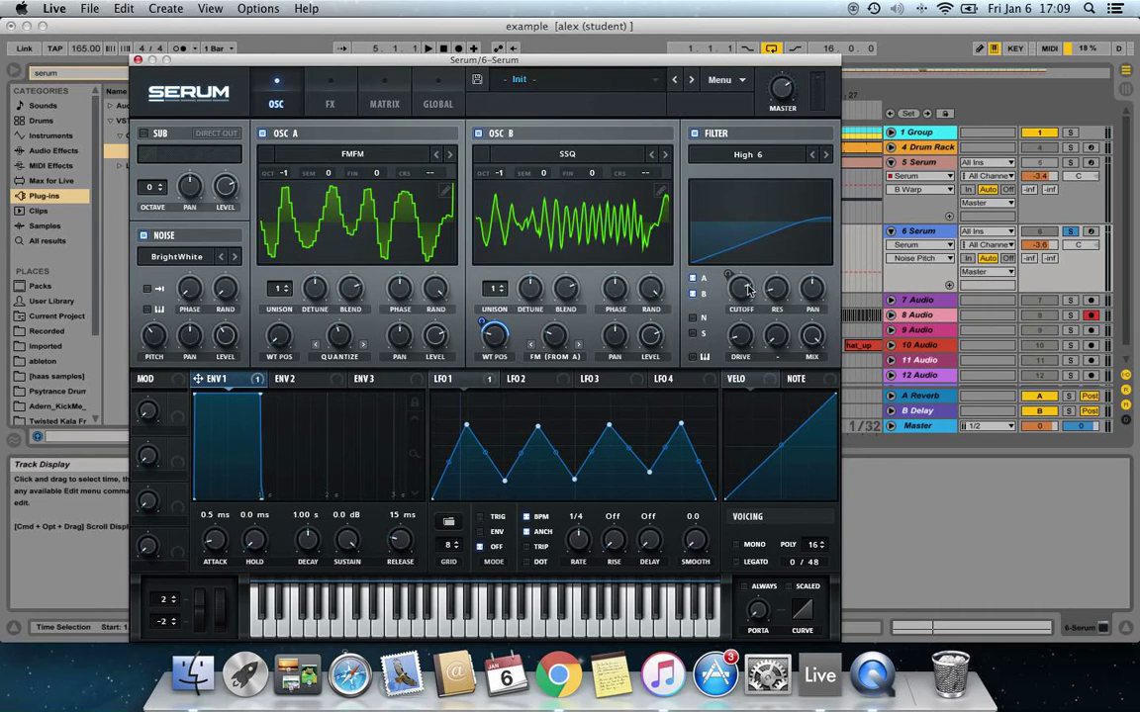
key(space)
drag(740, 289, 736, 381)
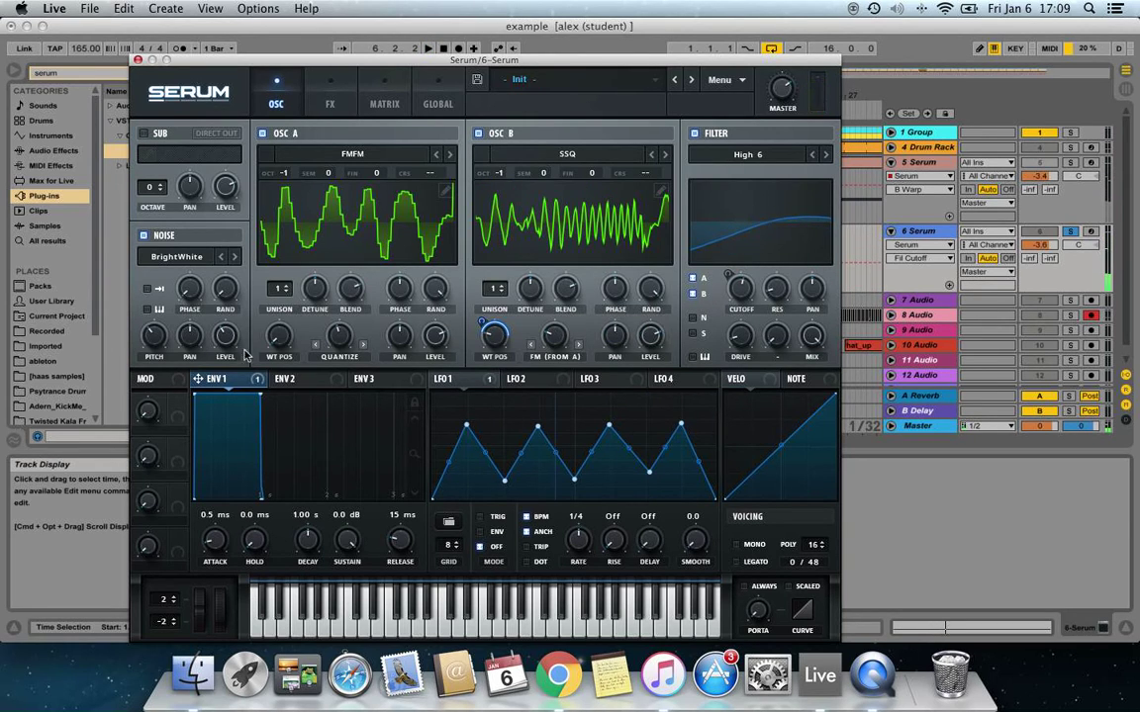
click(144, 235)
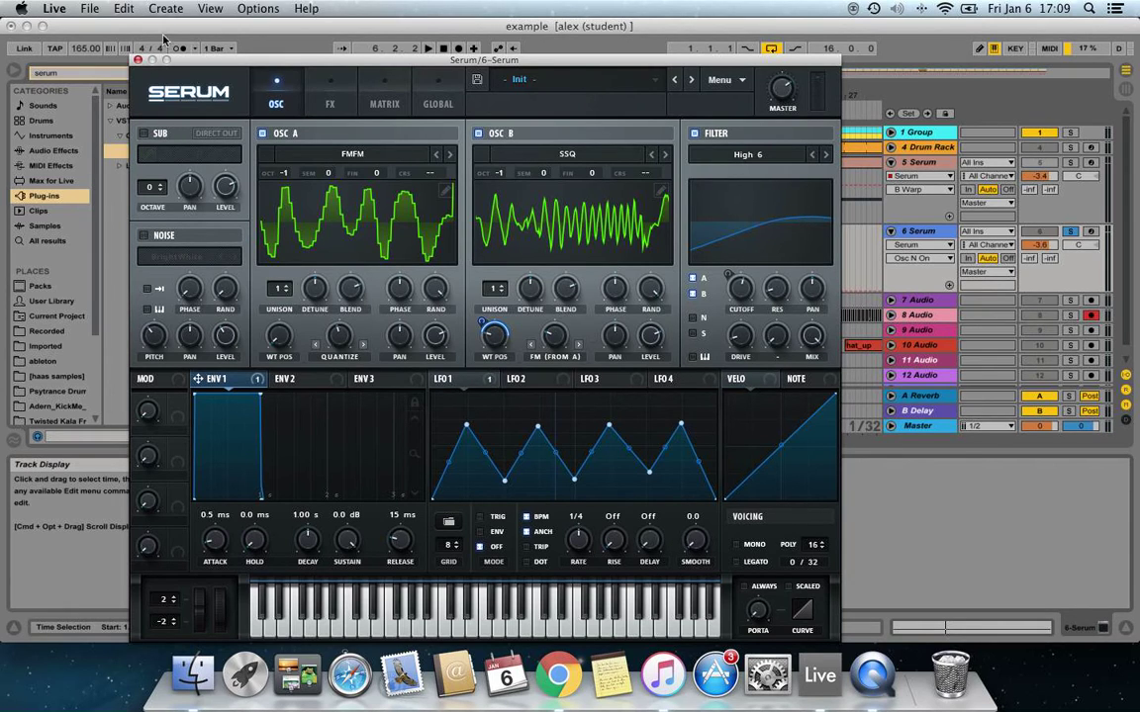
Close the Serum window and insert a new audio track directly below the 6 Serum track.
click(137, 61)
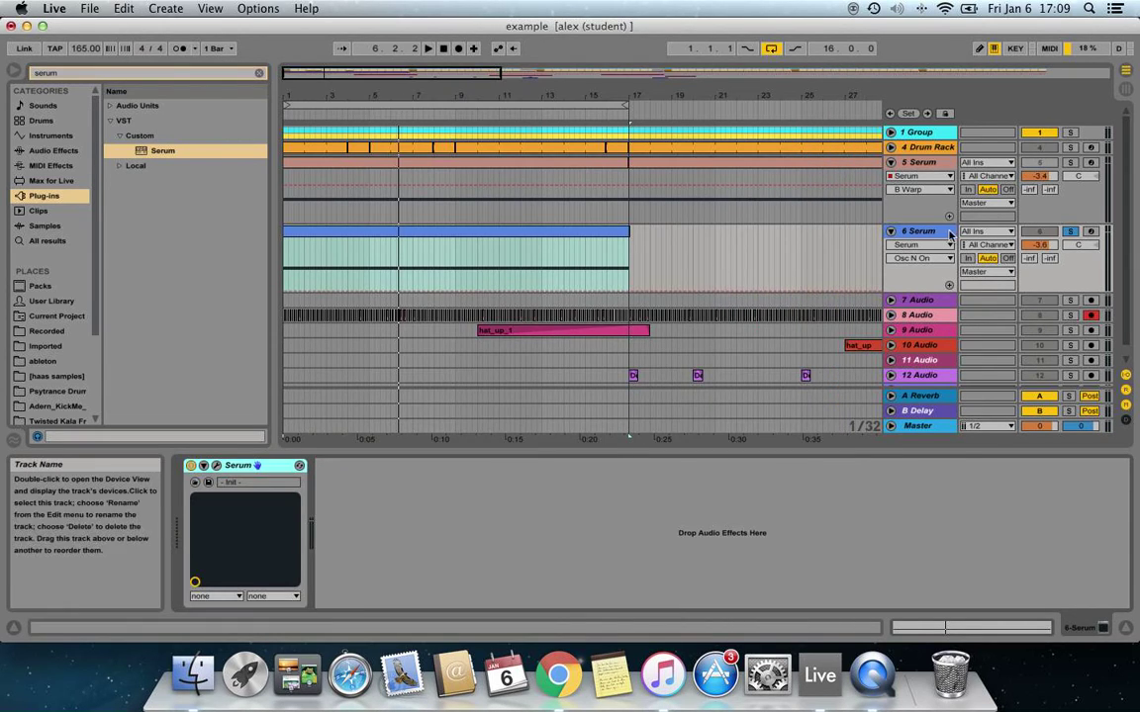
right_click(942, 233)
click(965, 344)
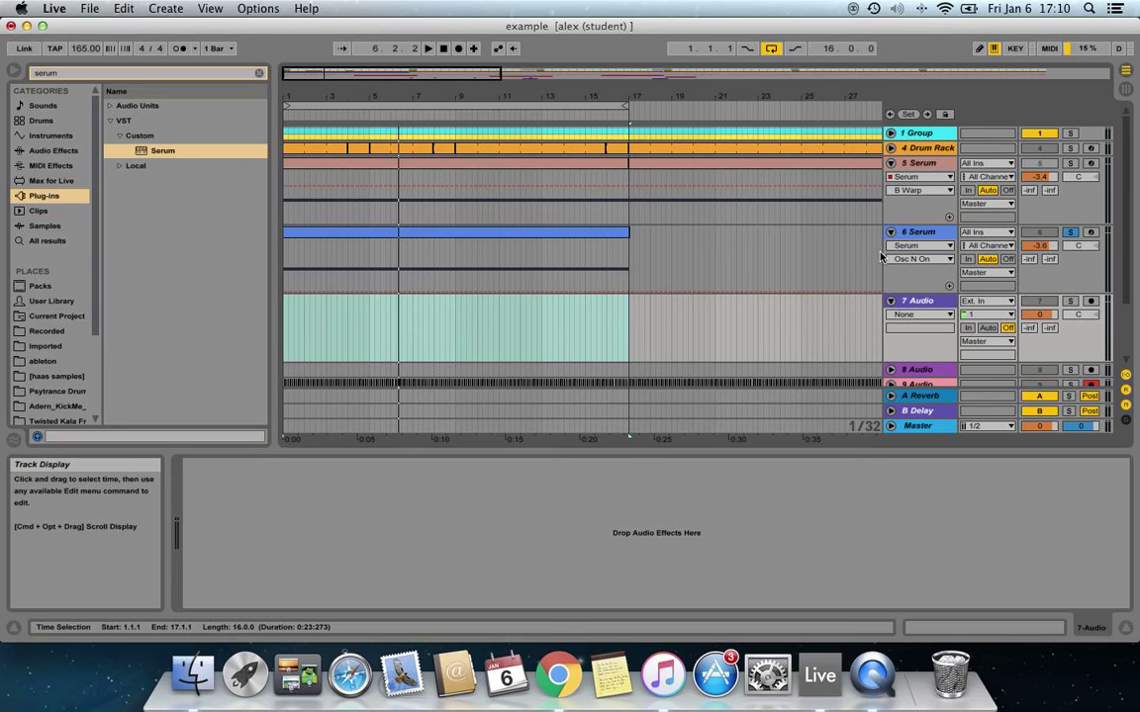
Set the 7 Audio track's input to 6-Serum and arm the track for recording.
click(986, 300)
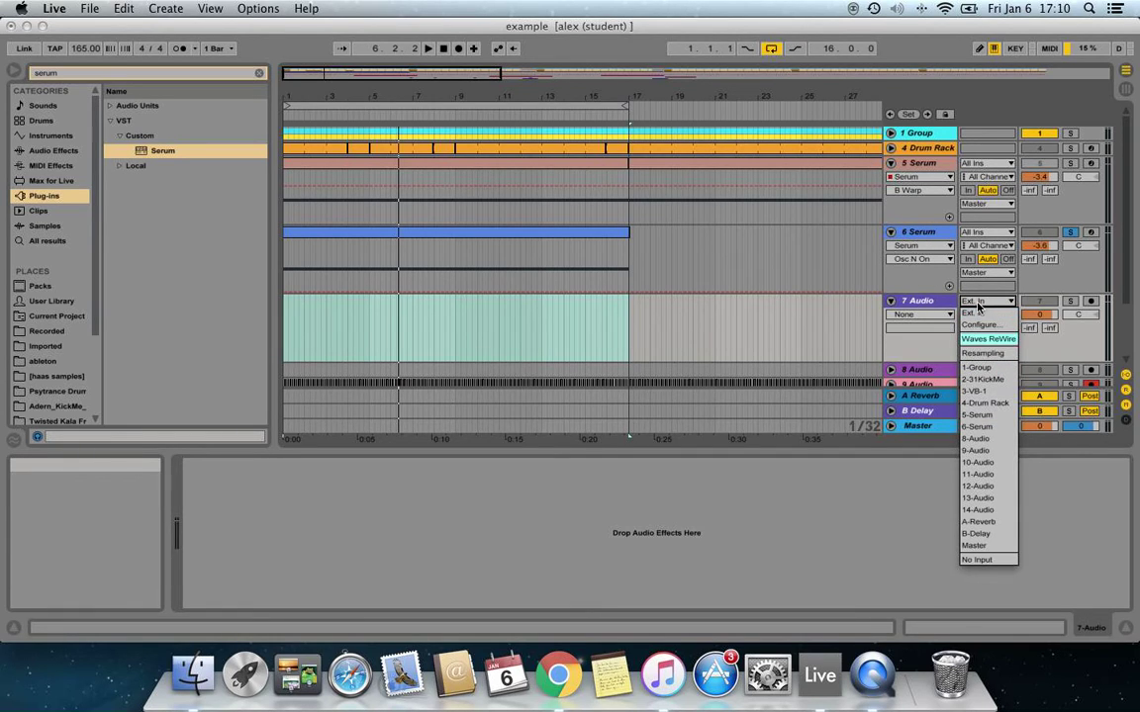
click(985, 428)
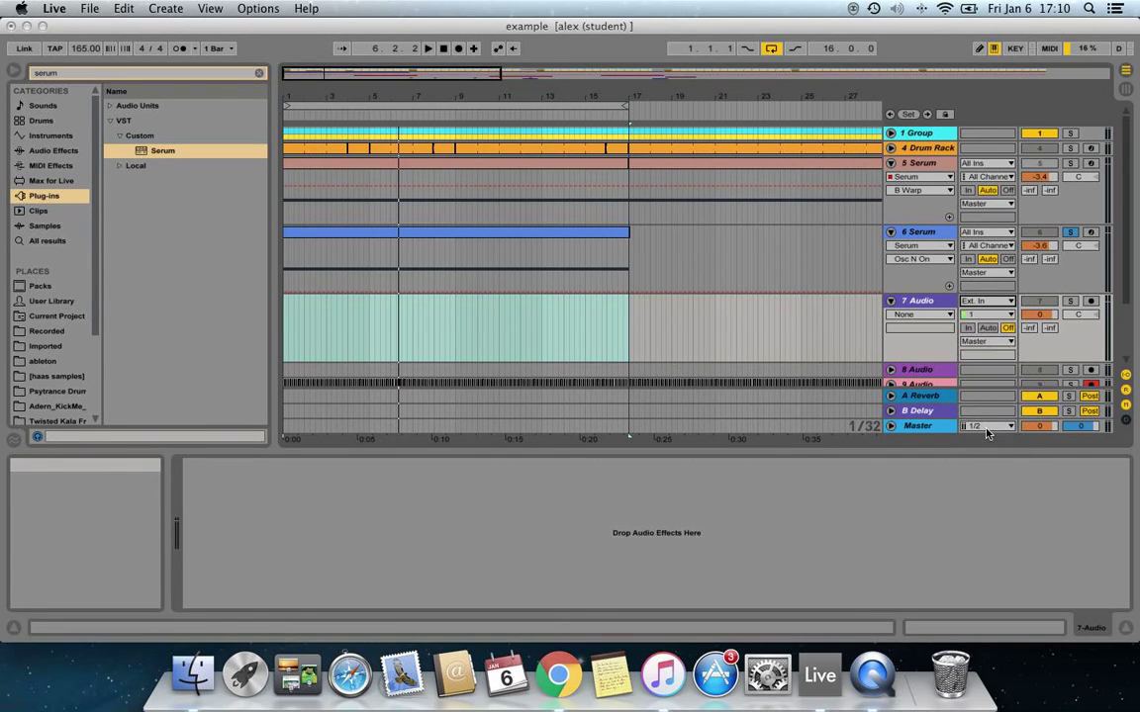
click(1091, 301)
Copy the 6 Serum MIDI clip from the Arrangement into that track's first Session slot and launch it.
scroll(1091, 306, down, 2)
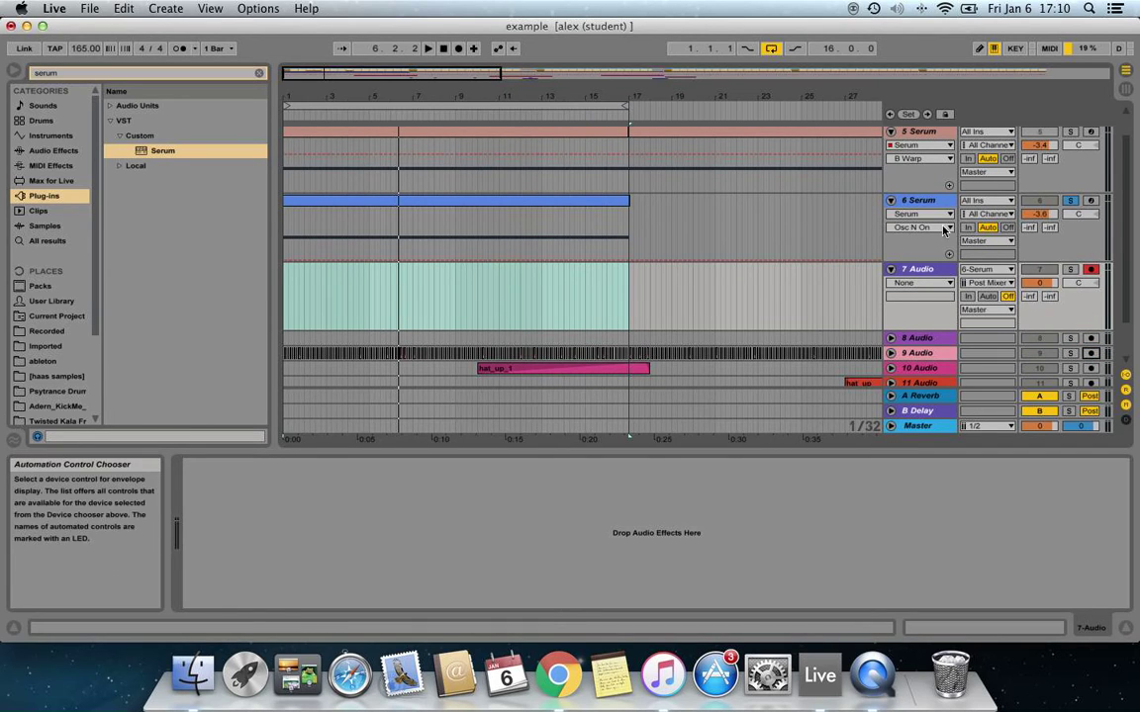
scroll(974, 253, down, 3)
scroll(1028, 281, up, 2)
scroll(1032, 282, up, 3)
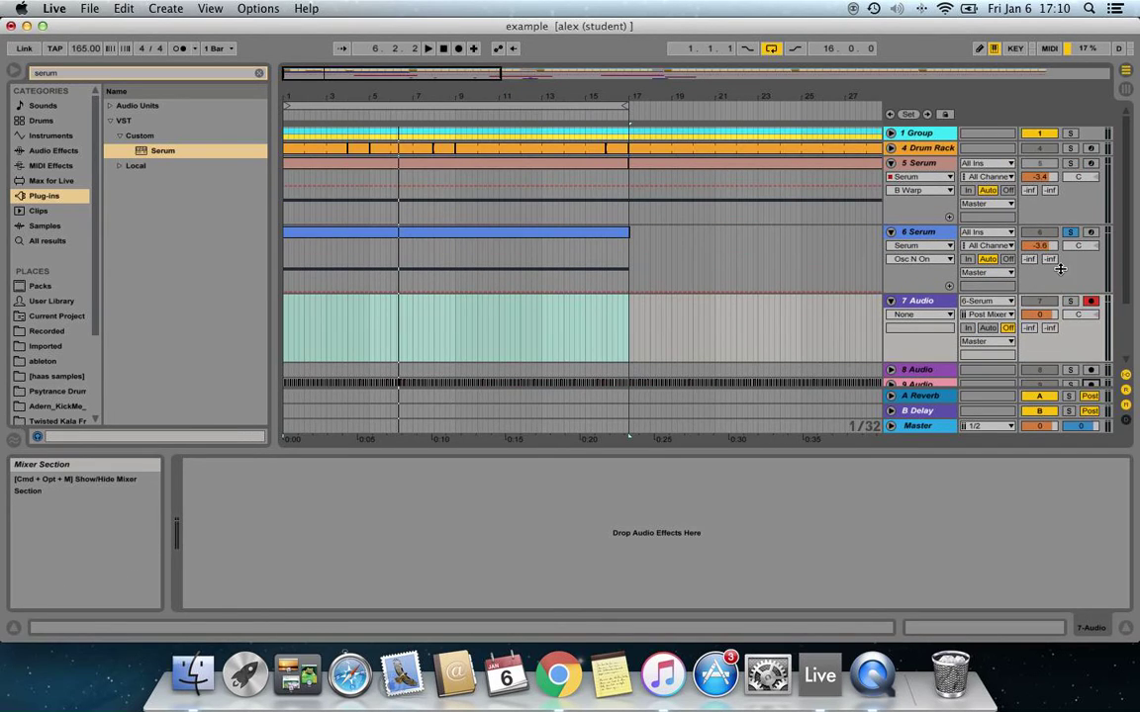
scroll(1029, 277, down, 5)
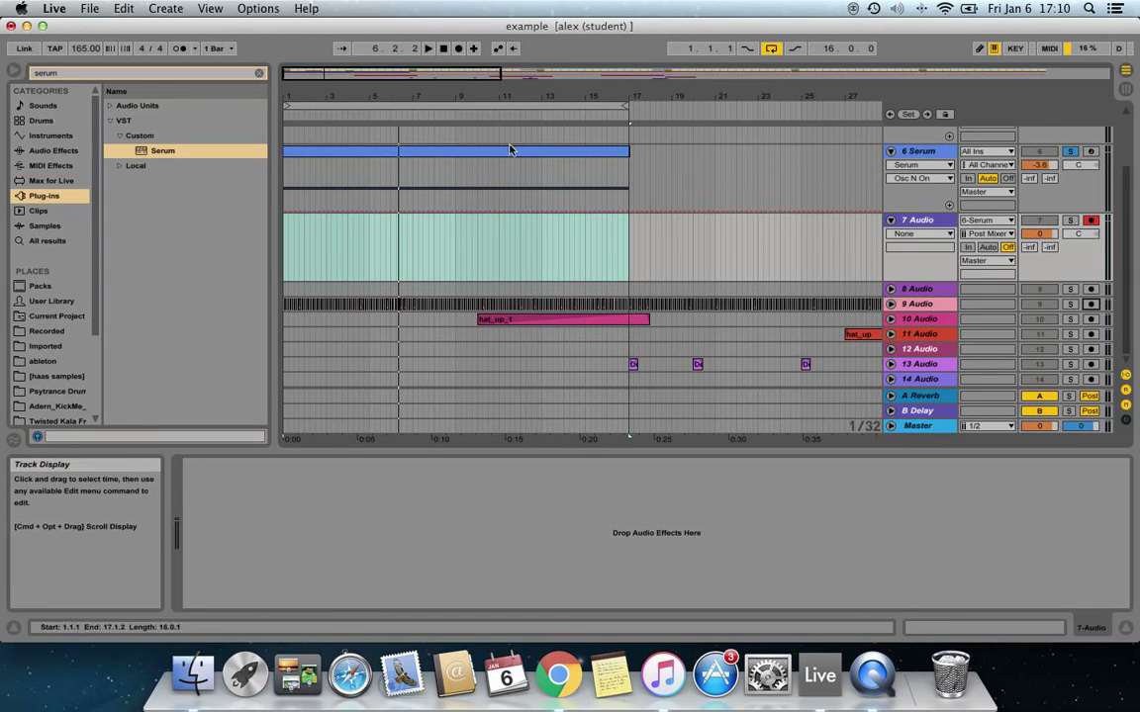
right_click(420, 156)
click(440, 174)
key(Tab)
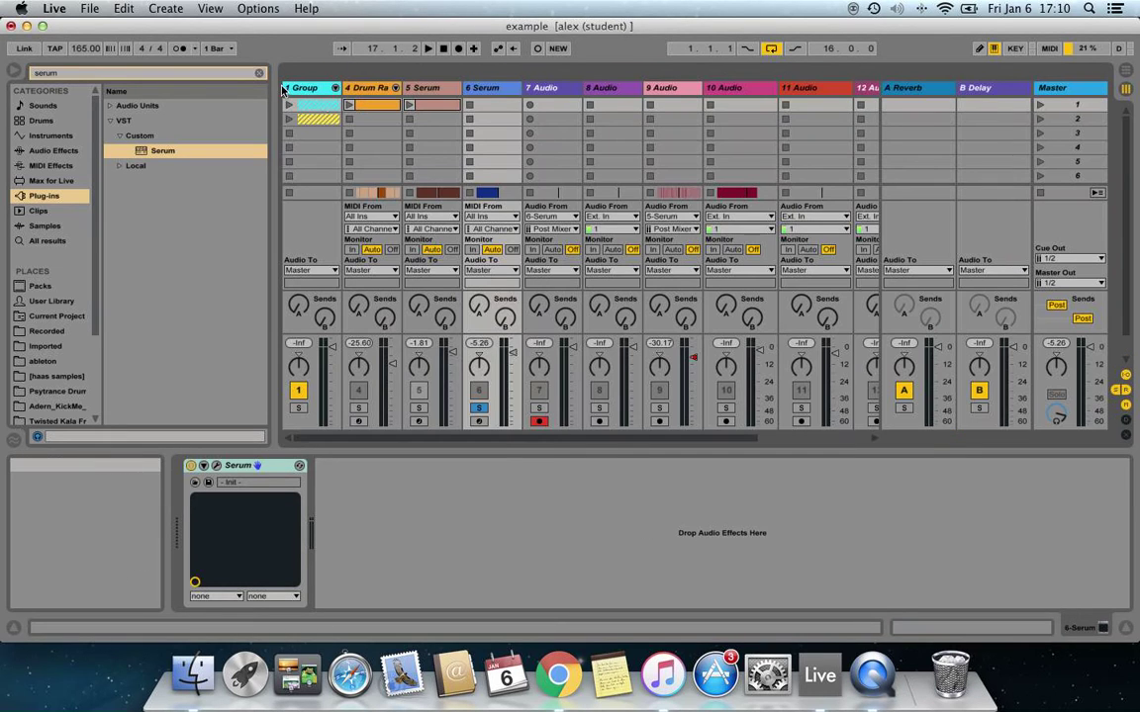
right_click(469, 104)
click(490, 103)
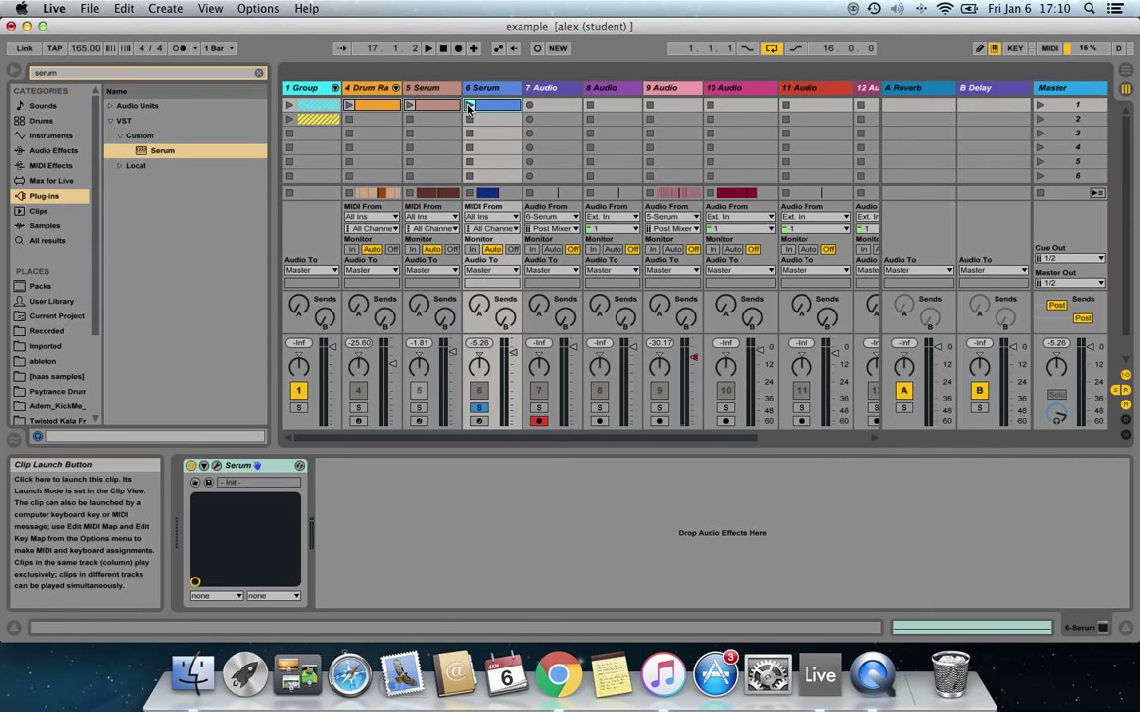
click(468, 106)
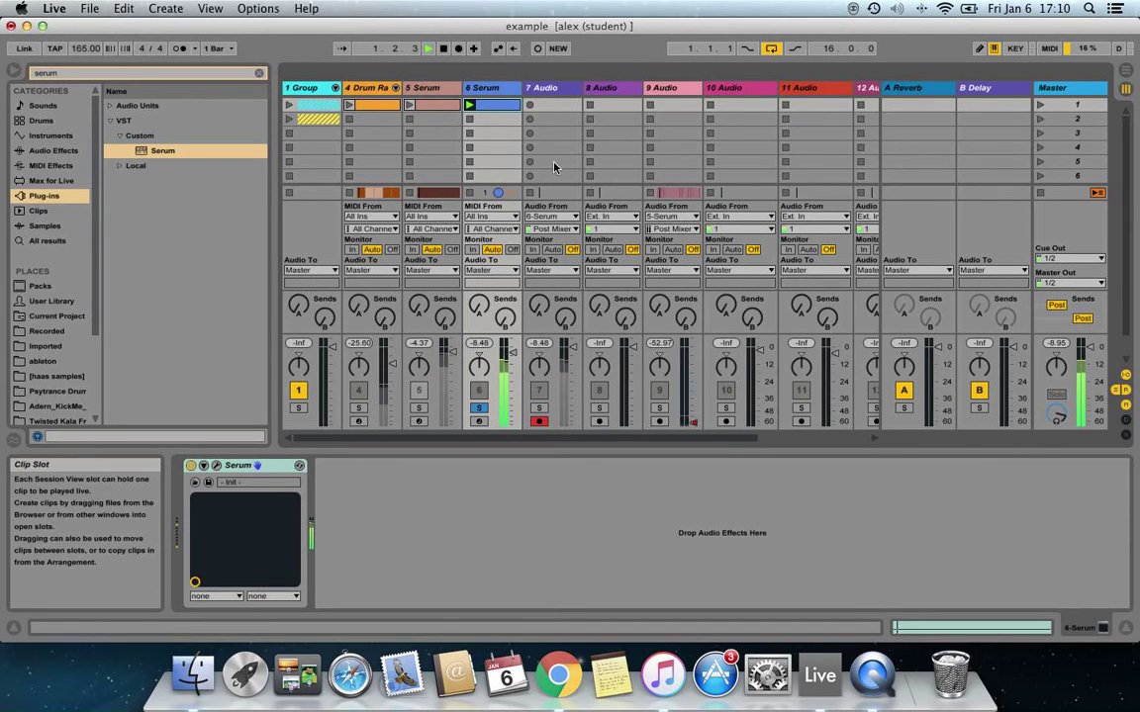
Switch to the Arrangement and reopen the 6 Serum track's Serum window, placing it clear of the 7 Audio lane.
key(Tab)
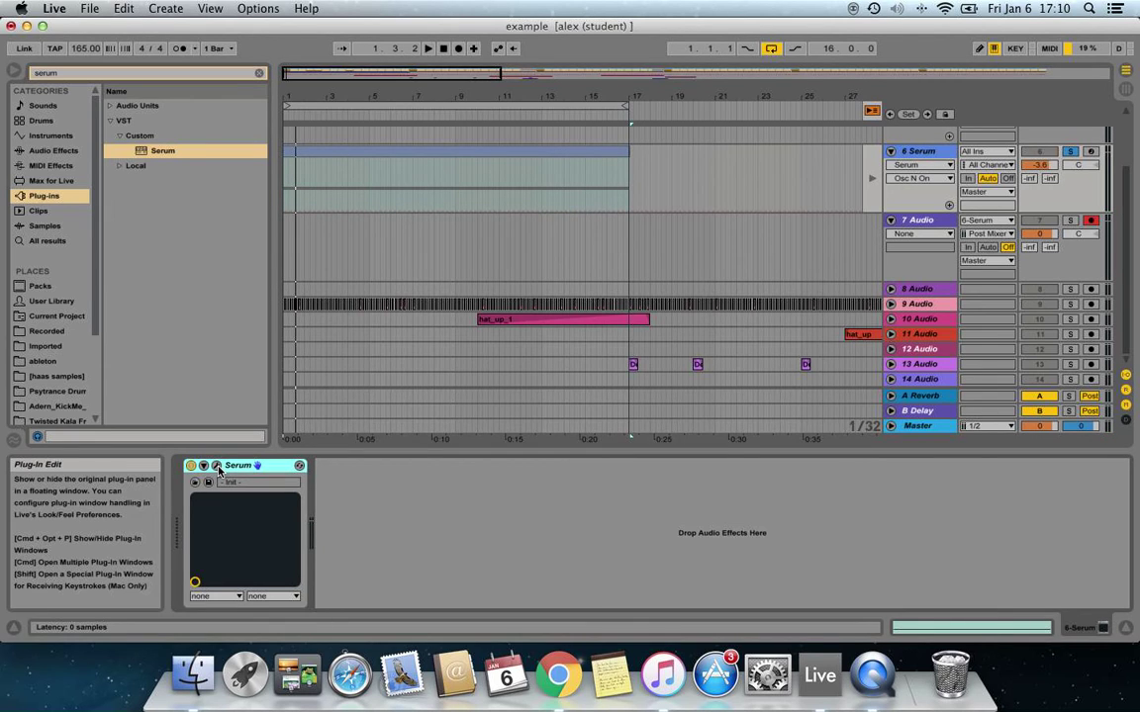
key(super+alt+p)
drag(500, 77, 600, 305)
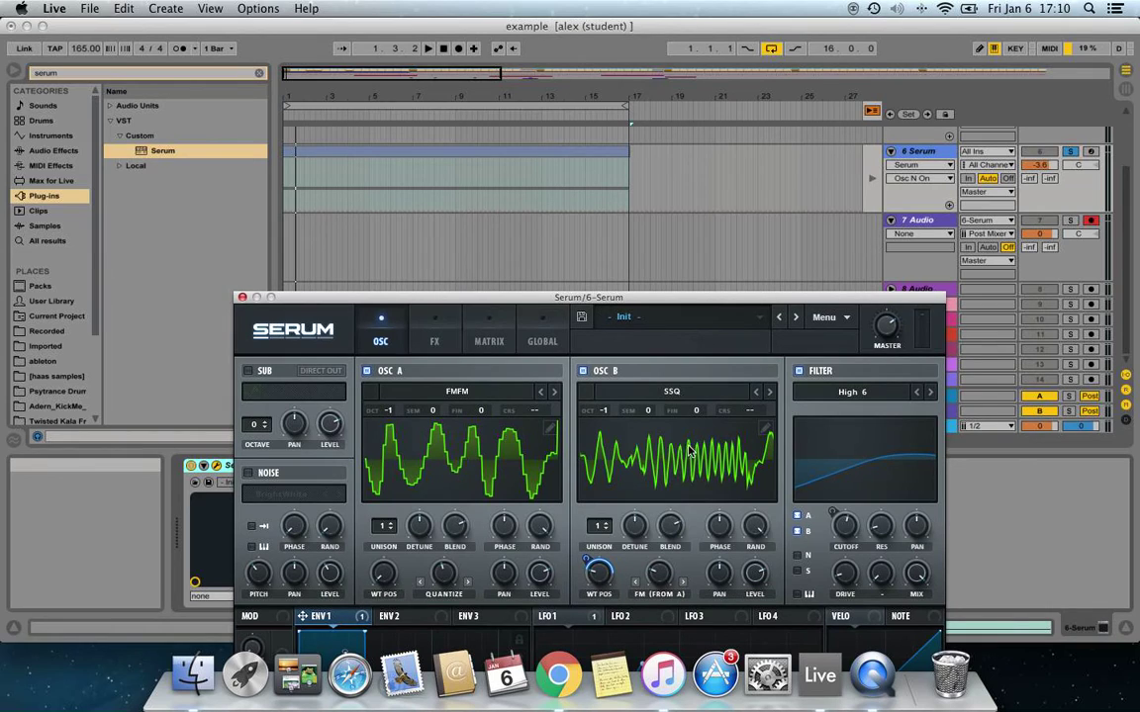
Record 16 bars of Serum's output onto the 7 Audio track while repeatedly sweeping the filter cutoff up and down.
click(458, 49)
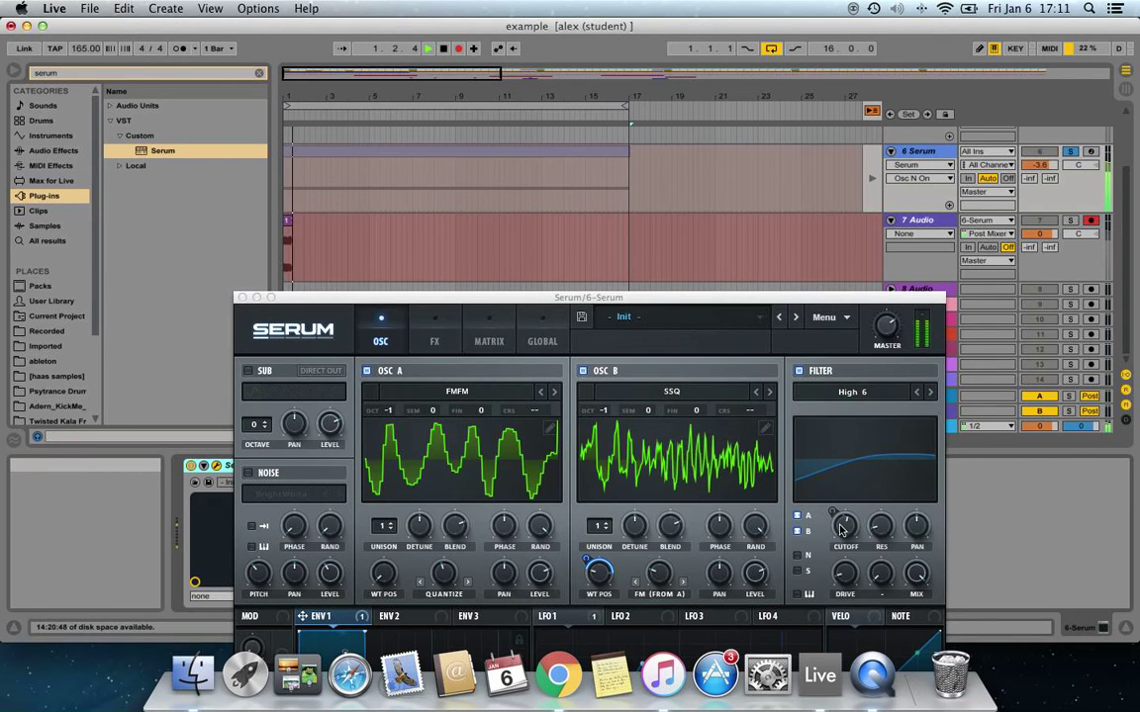
mouse_move(843, 525)
mouse_down()
mouse_move(843, 584)
mouse_move(856, 476)
mouse_move(852, 547)
mouse_move(829, 559)
mouse_up()
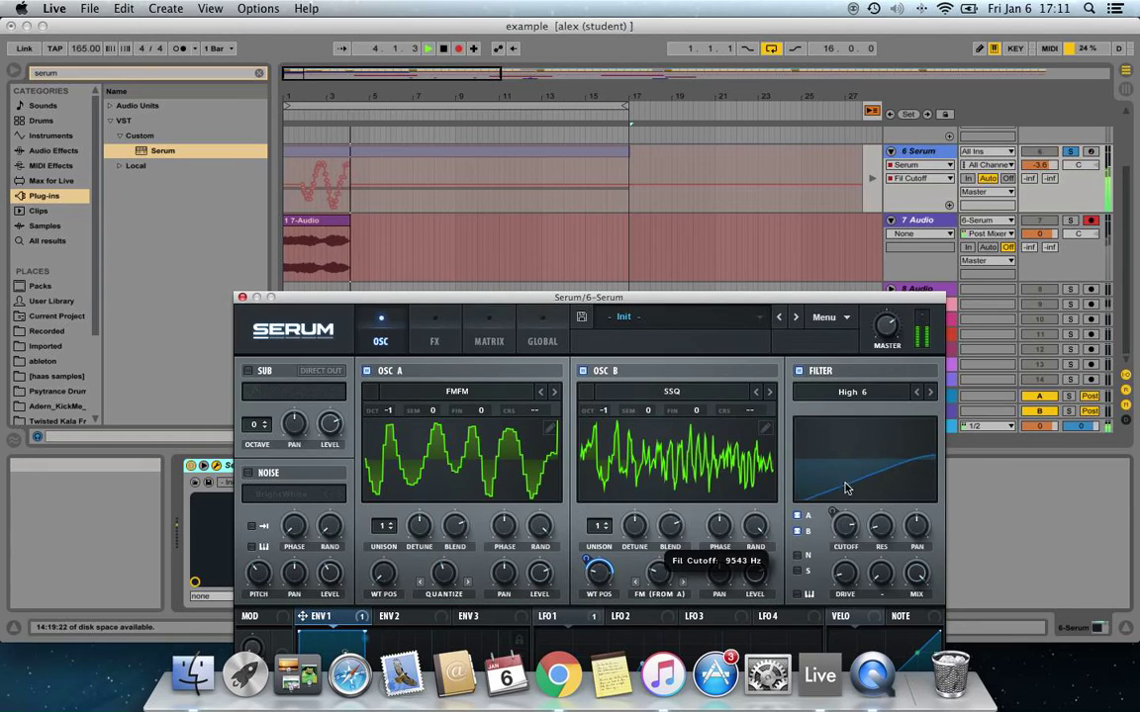
mouse_move(834, 544)
mouse_down()
mouse_move(848, 478)
mouse_move(836, 562)
mouse_move(849, 467)
mouse_move(830, 614)
mouse_move(839, 440)
mouse_move(834, 539)
mouse_move(839, 445)
mouse_move(816, 567)
mouse_move(826, 448)
mouse_move(815, 564)
mouse_up()
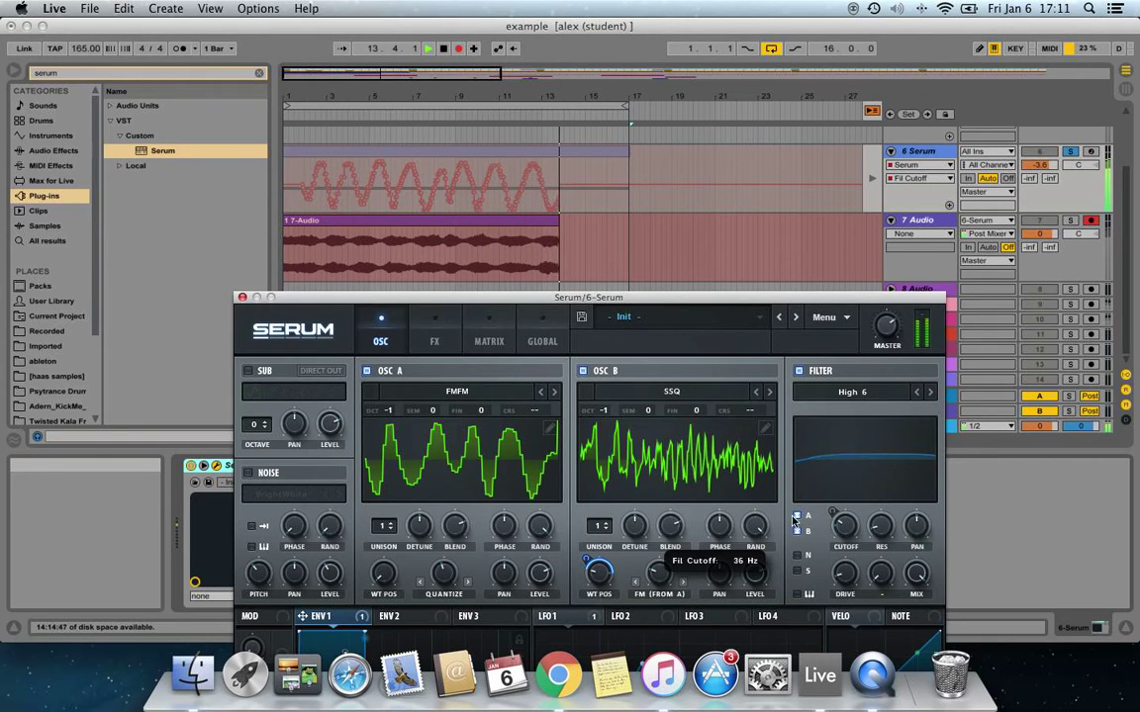
mouse_move(794, 521)
mouse_down()
mouse_move(802, 432)
mouse_move(781, 575)
mouse_up()
mouse_move(771, 497)
mouse_down()
mouse_move(777, 420)
mouse_move(757, 409)
mouse_move(744, 500)
mouse_up()
key(space)
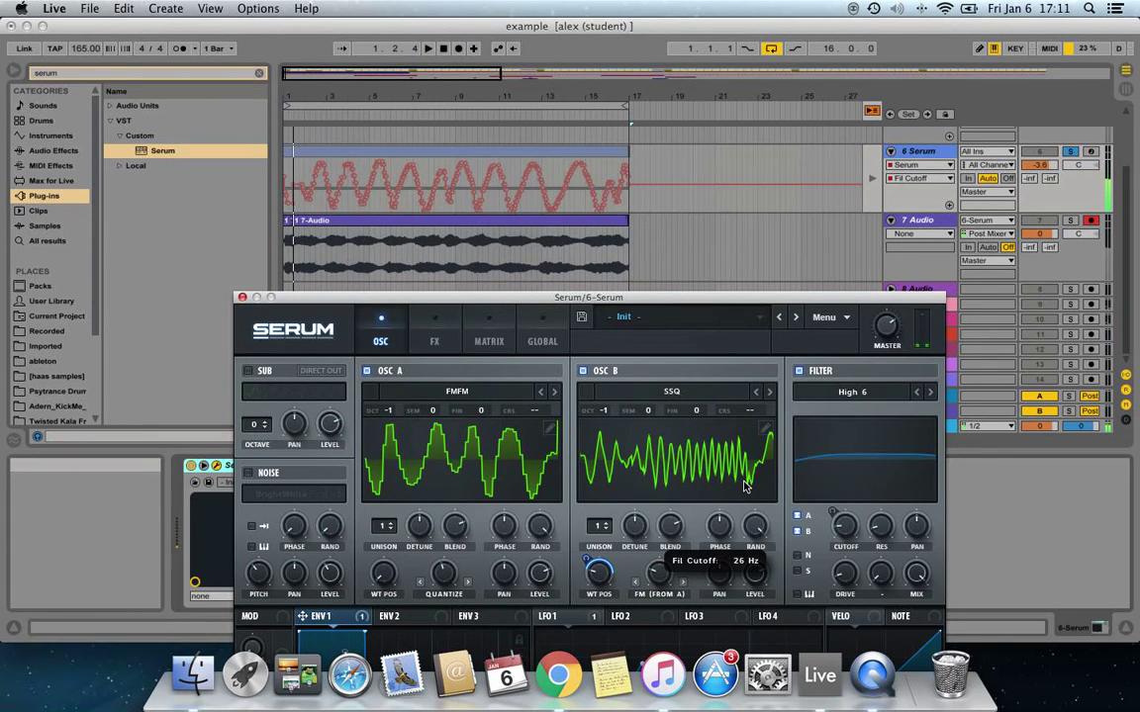
Close the Serum window, unsolo and mute the 6 Serum track, and return playback to the Arrangement.
click(241, 297)
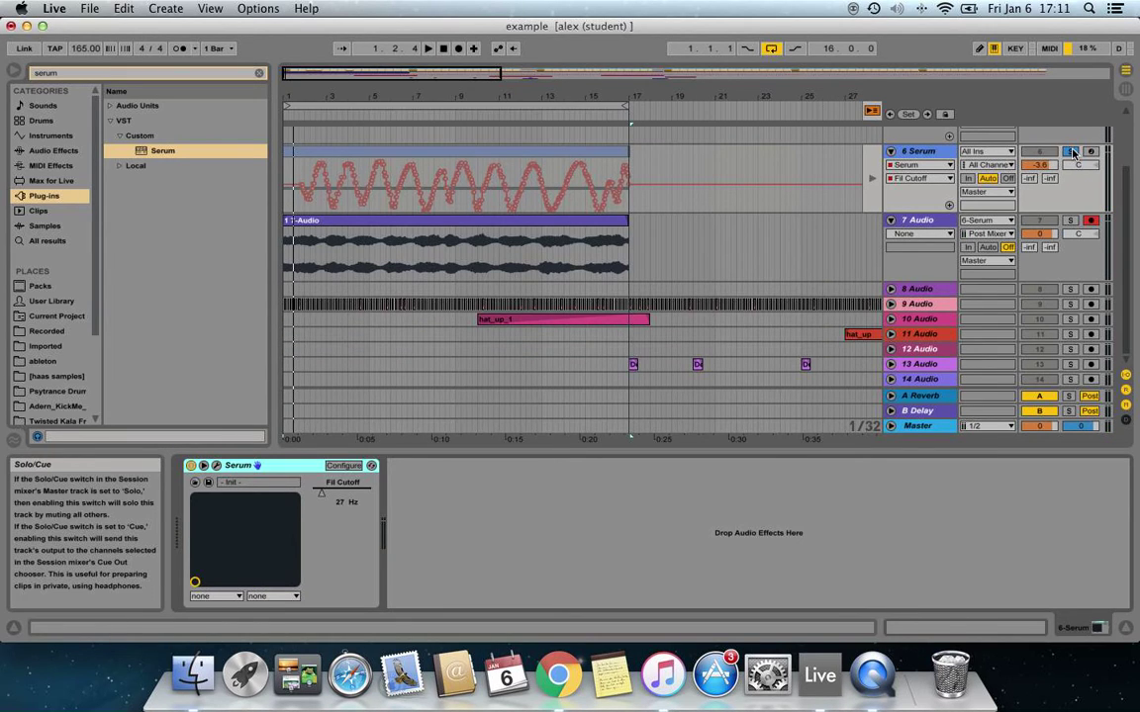
click(1069, 151)
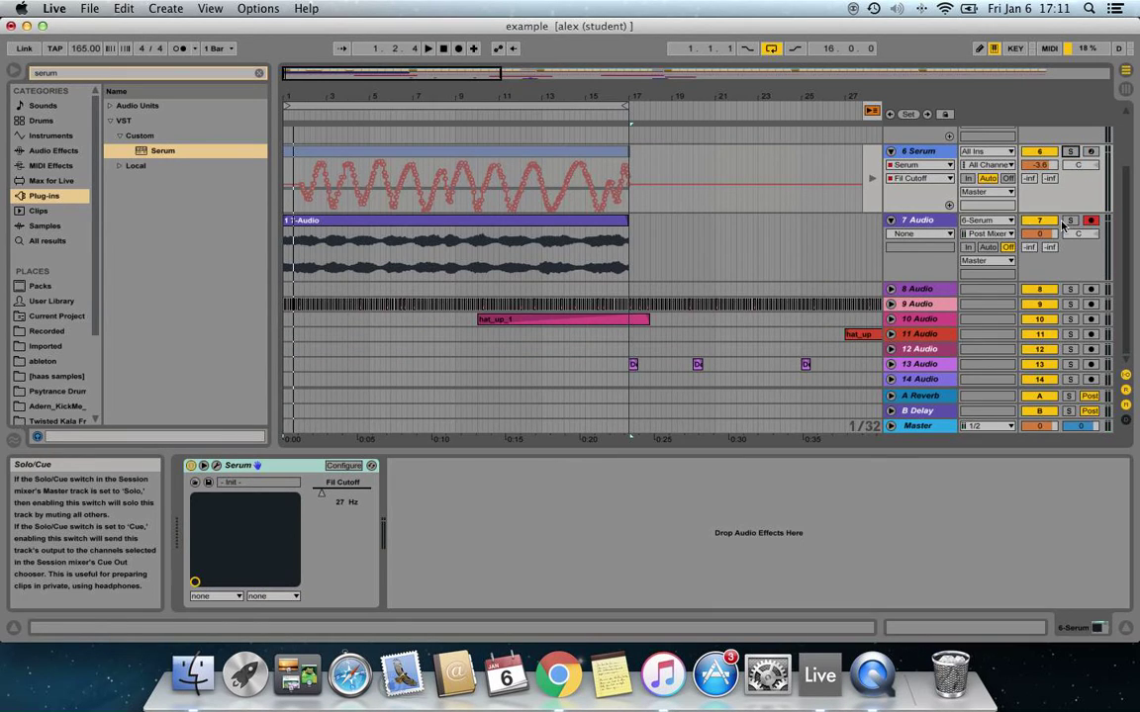
click(1036, 153)
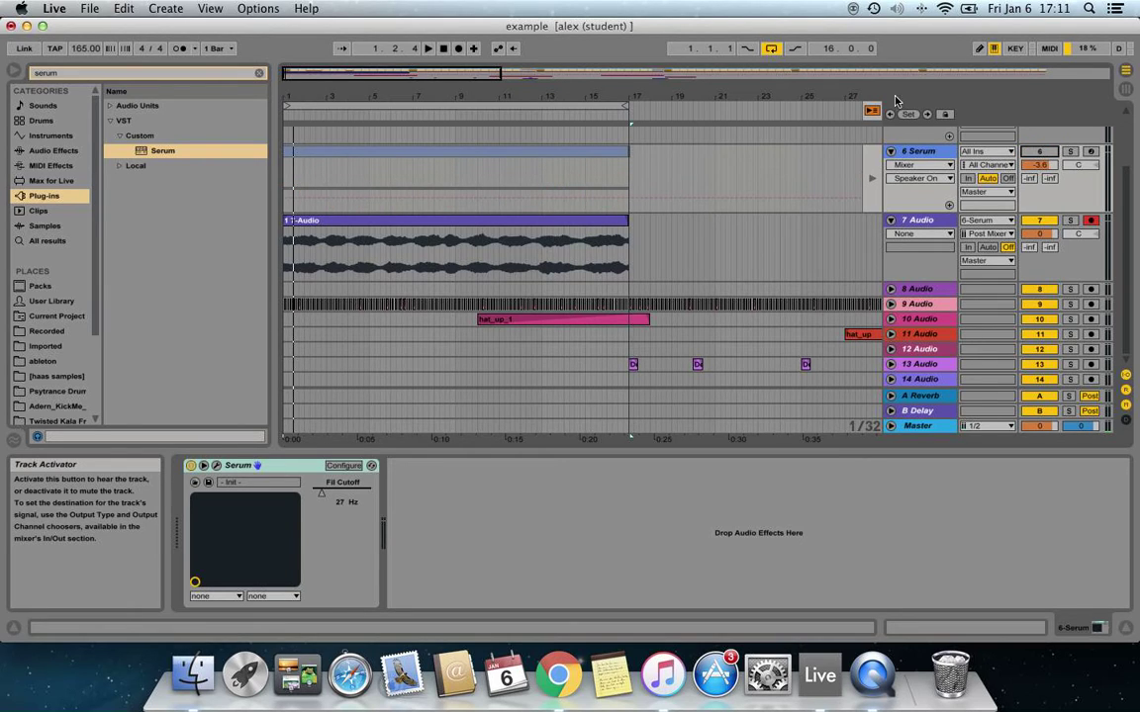
scroll(876, 124, up, 3)
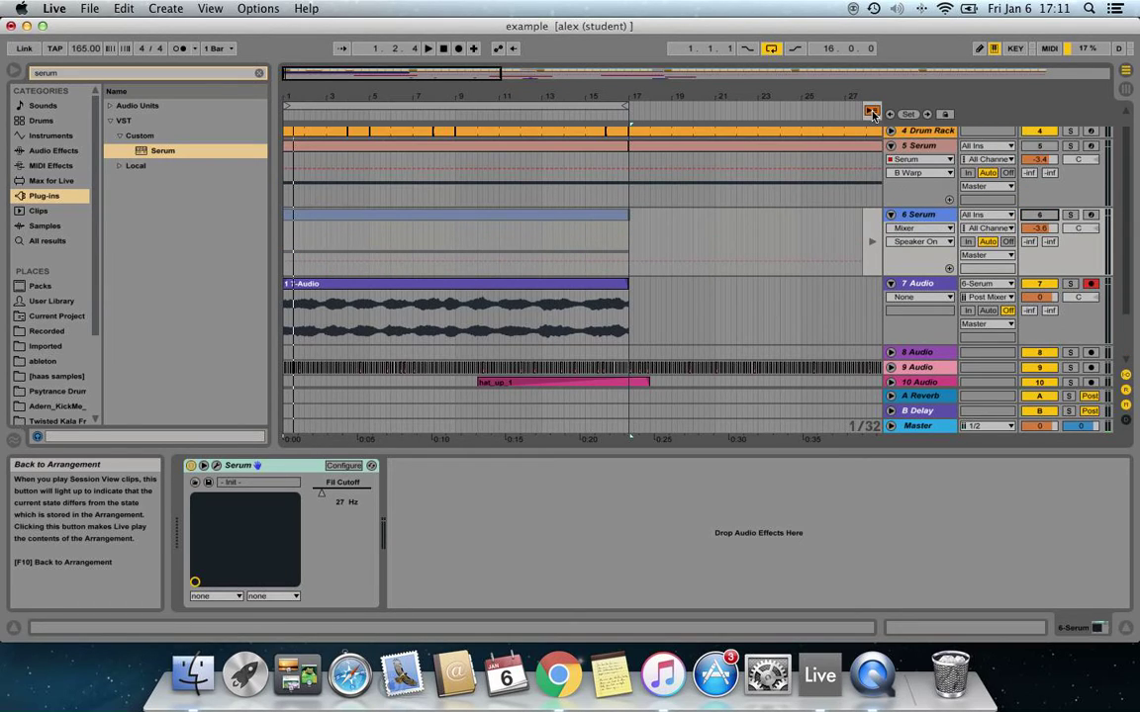
click(872, 114)
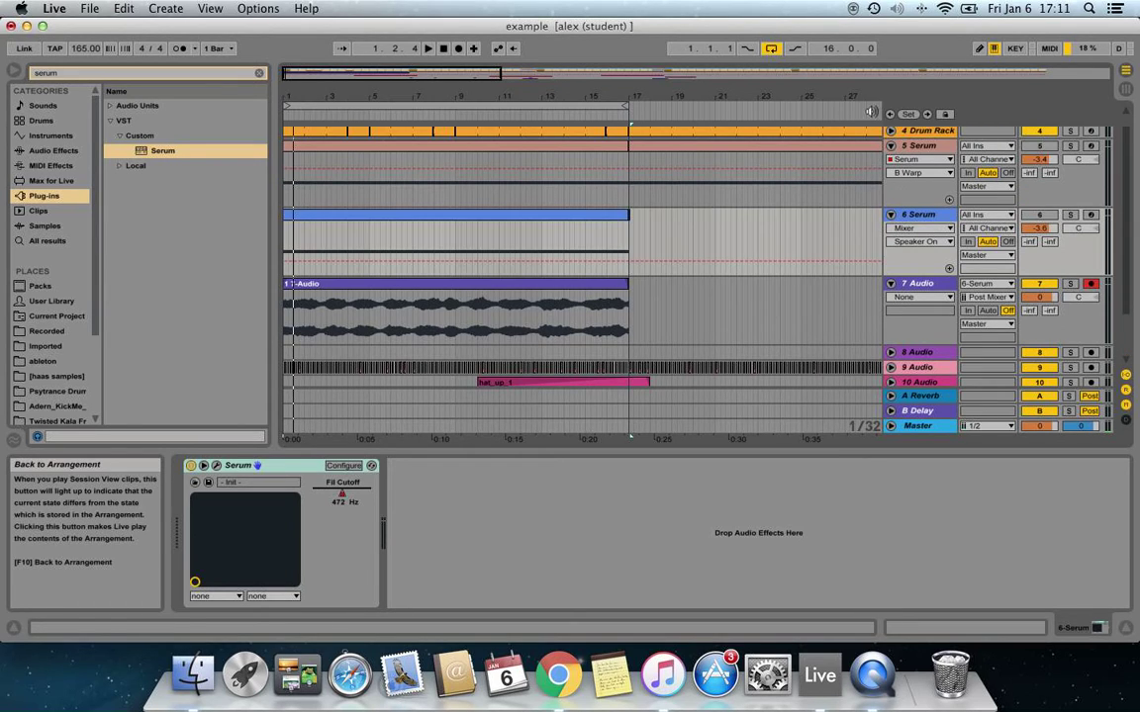
Inspect the recorded 7 Audio clip and compare it with the Serum patch on the 6 Serum track, closing the Serum window.
double_click(484, 285)
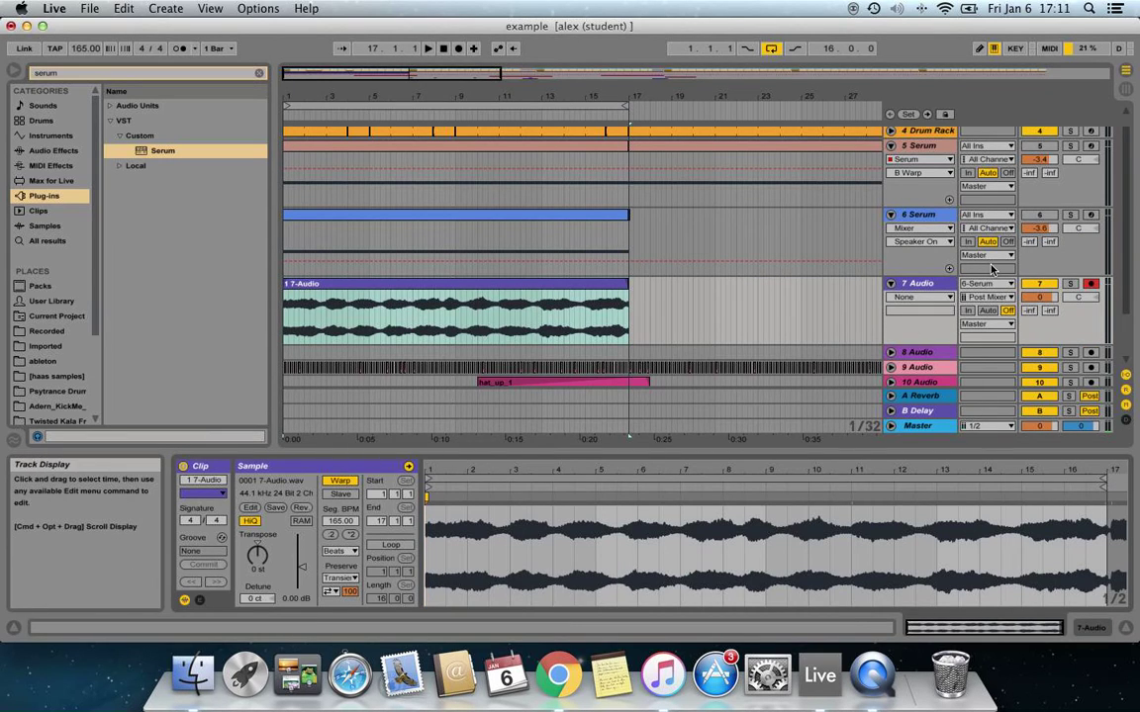
double_click(918, 216)
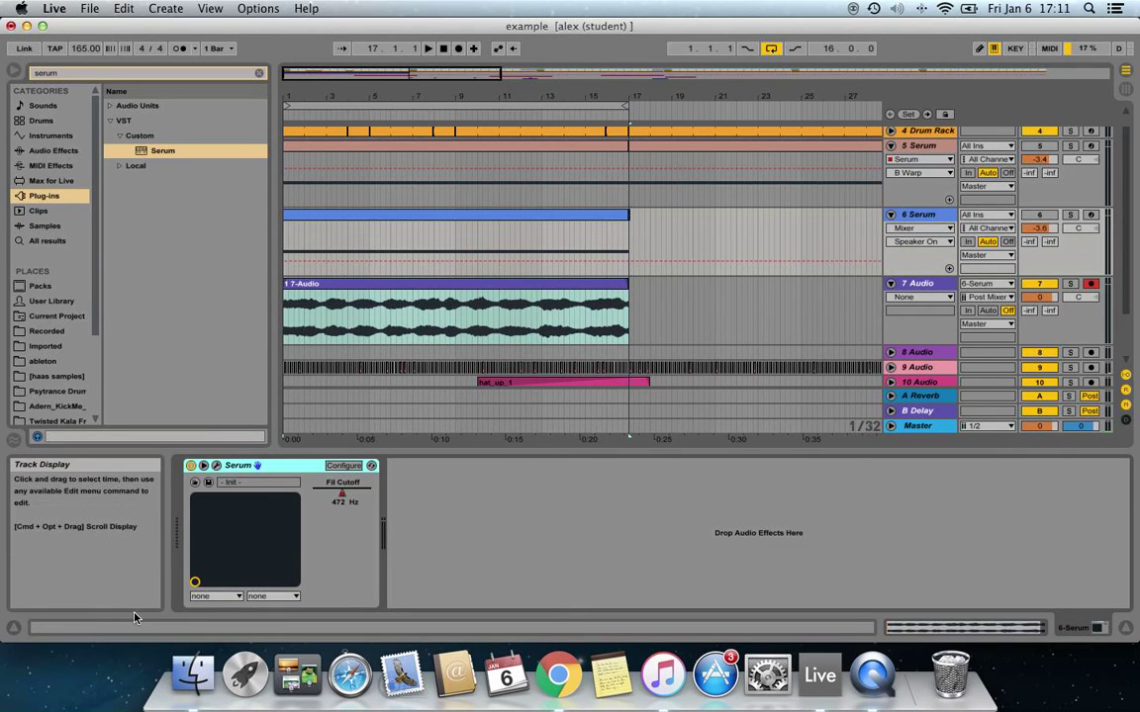
click(217, 465)
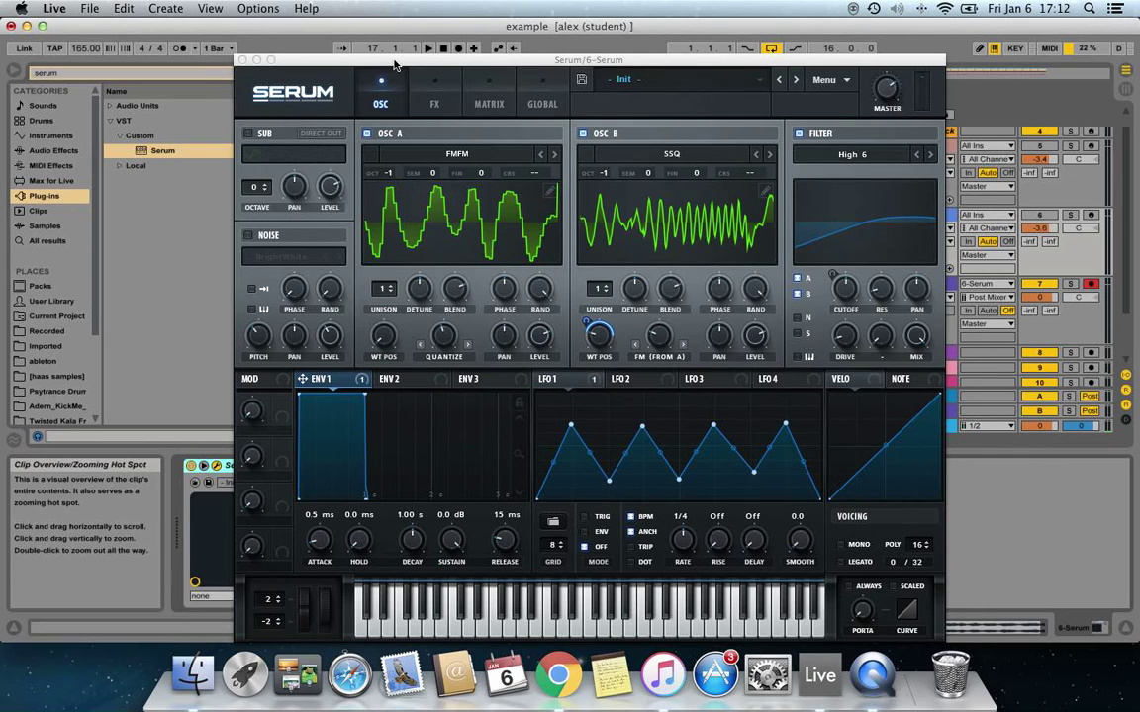
drag(394, 61, 665, 295)
click(458, 82)
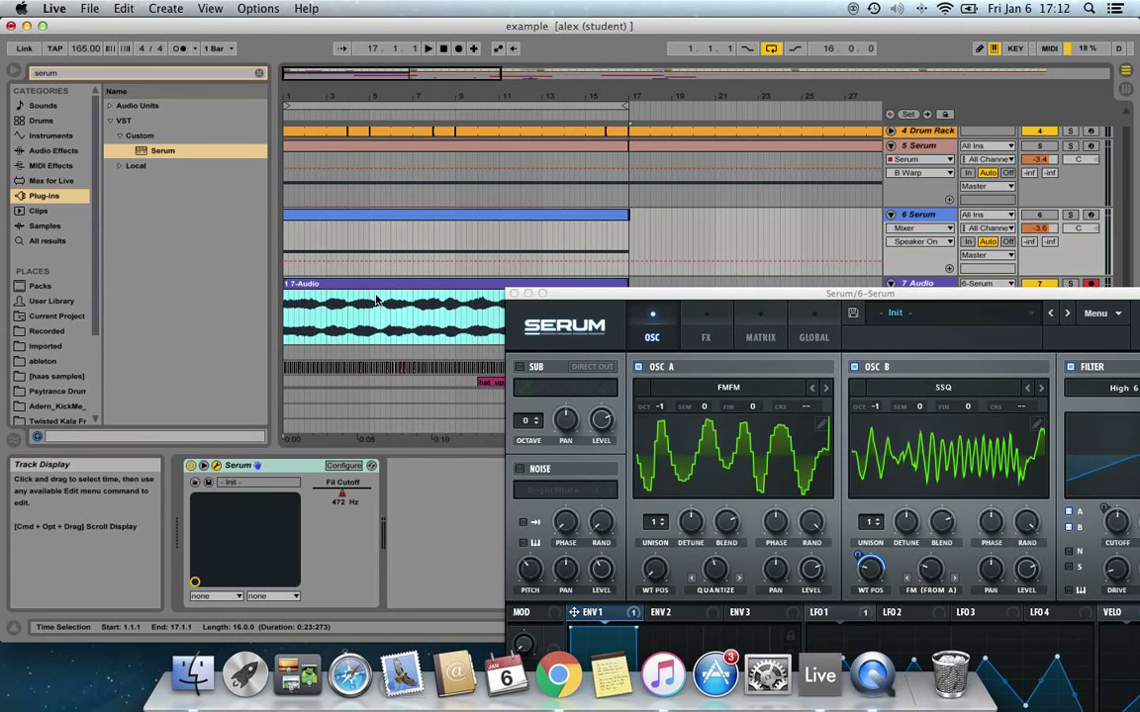
click(514, 294)
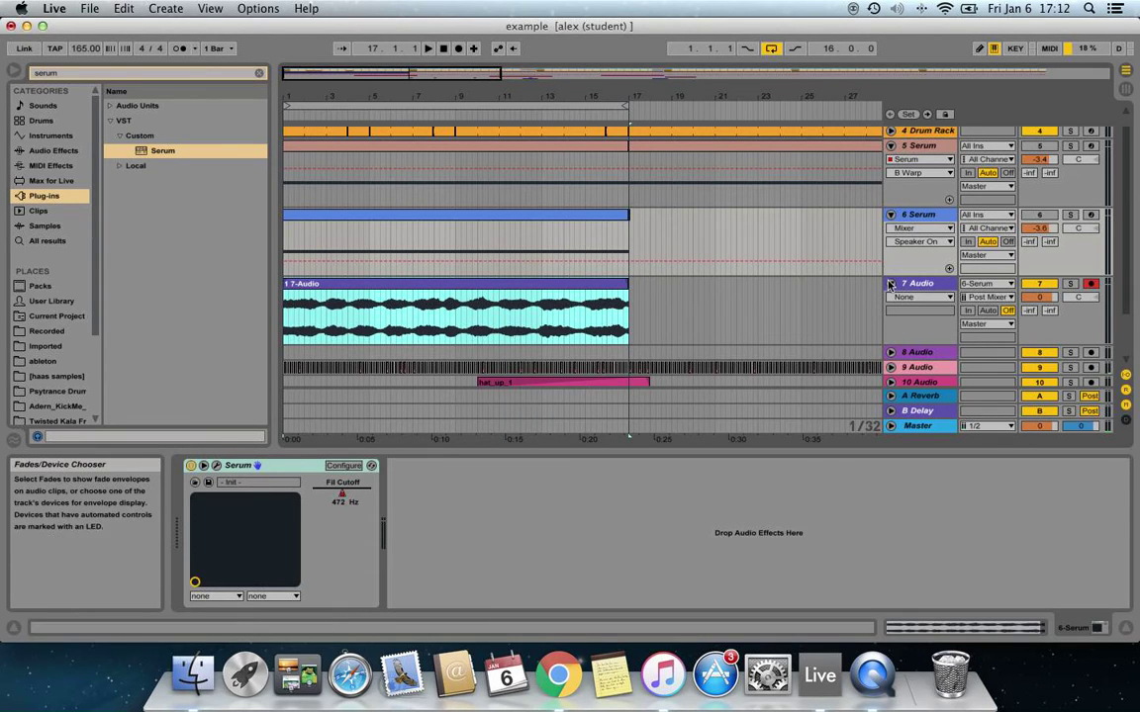
Fold the 6 Serum track, disarm the 7 Audio track and mute the 9 Audio track.
click(890, 215)
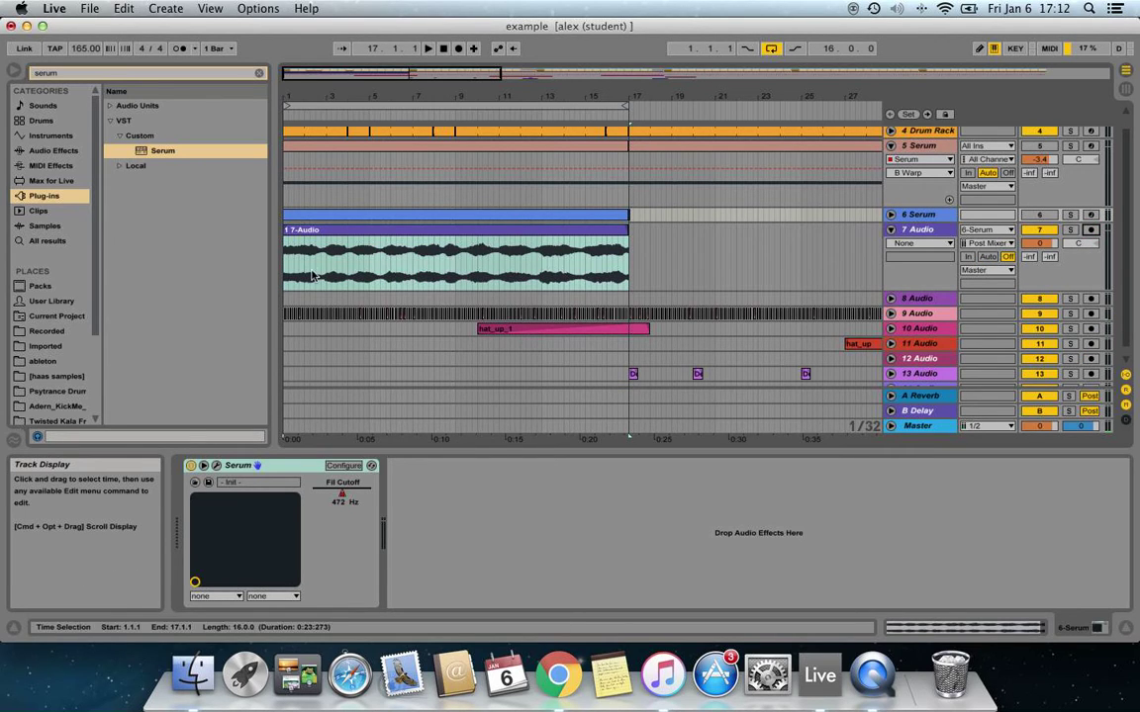
scroll(831, 236, up, 1)
scroll(781, 243, down, 2)
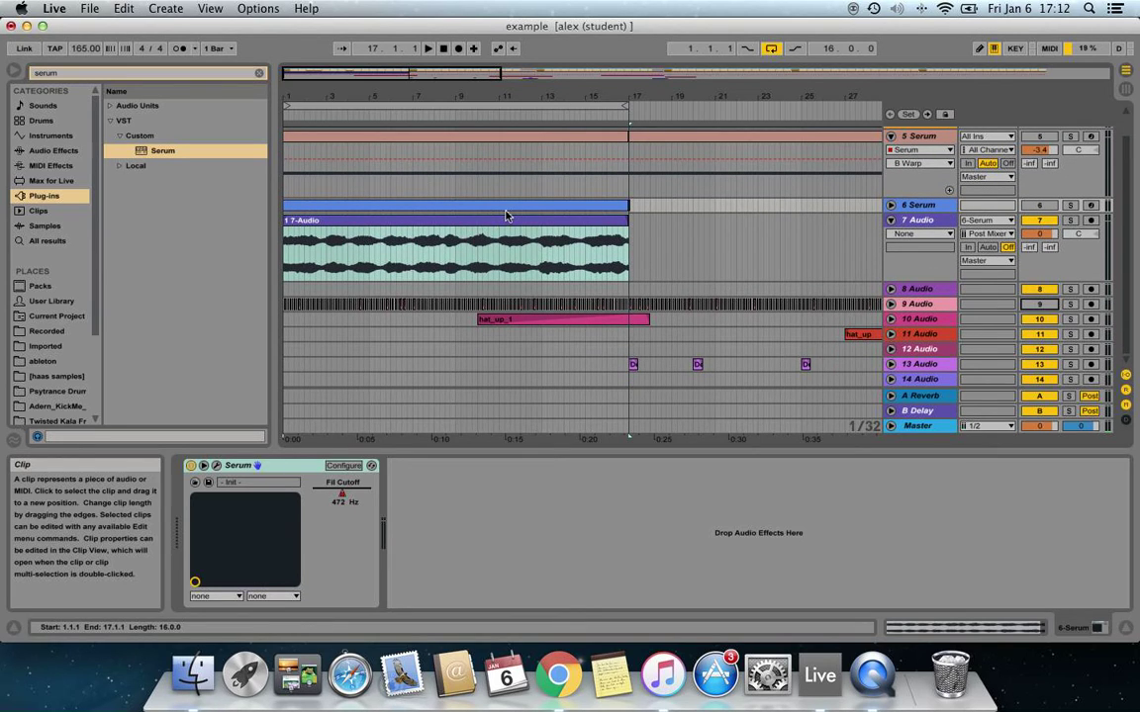
Play back the recorded bass and lower the 7 Audio track's volume to -2.5 dB.
key(space)
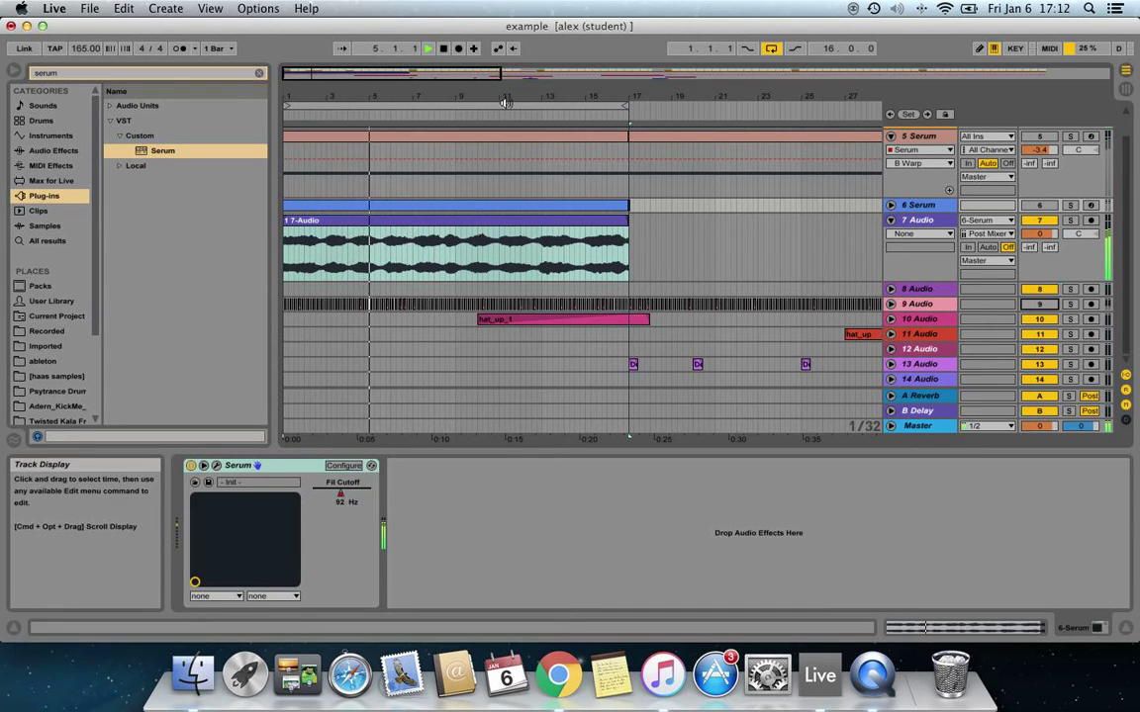
key(space)
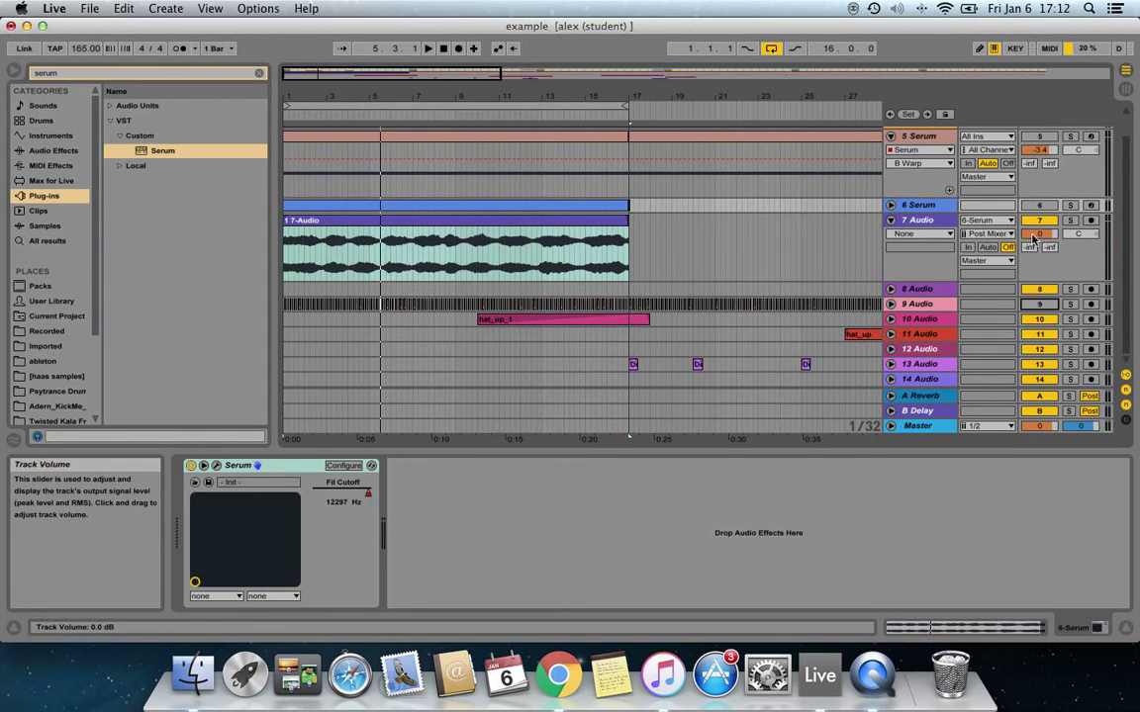
drag(1043, 235, 1043, 240)
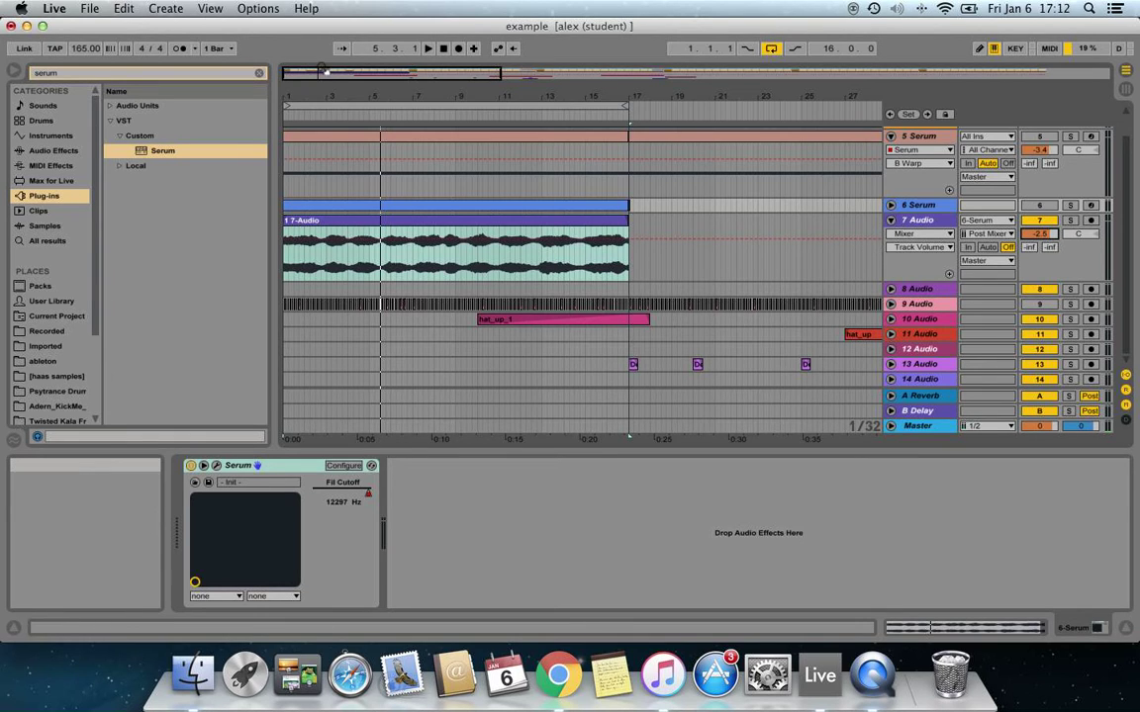
Shorten the Arrangement loop to exactly 8 bars, running from bar 1 to bar 9.
mouse_move(326, 71)
mouse_down()
mouse_move(325, 148)
mouse_move(326, 94)
mouse_up()
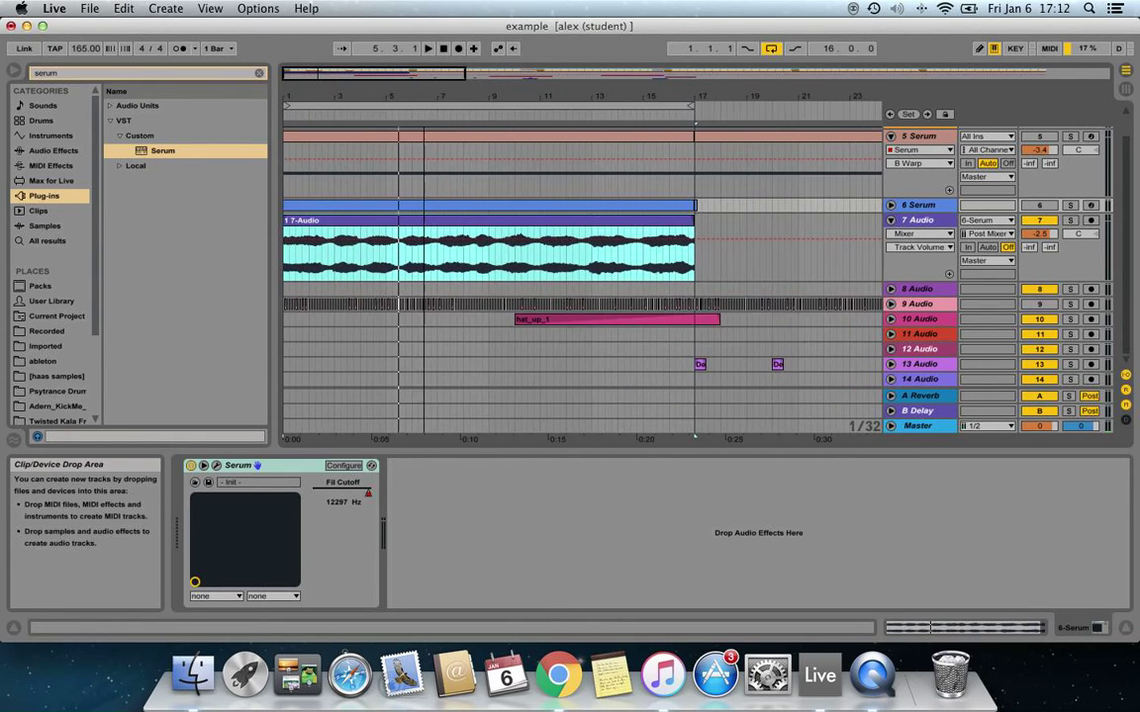
mouse_move(691, 117)
mouse_down()
mouse_move(406, 118)
mouse_move(484, 119)
mouse_up()
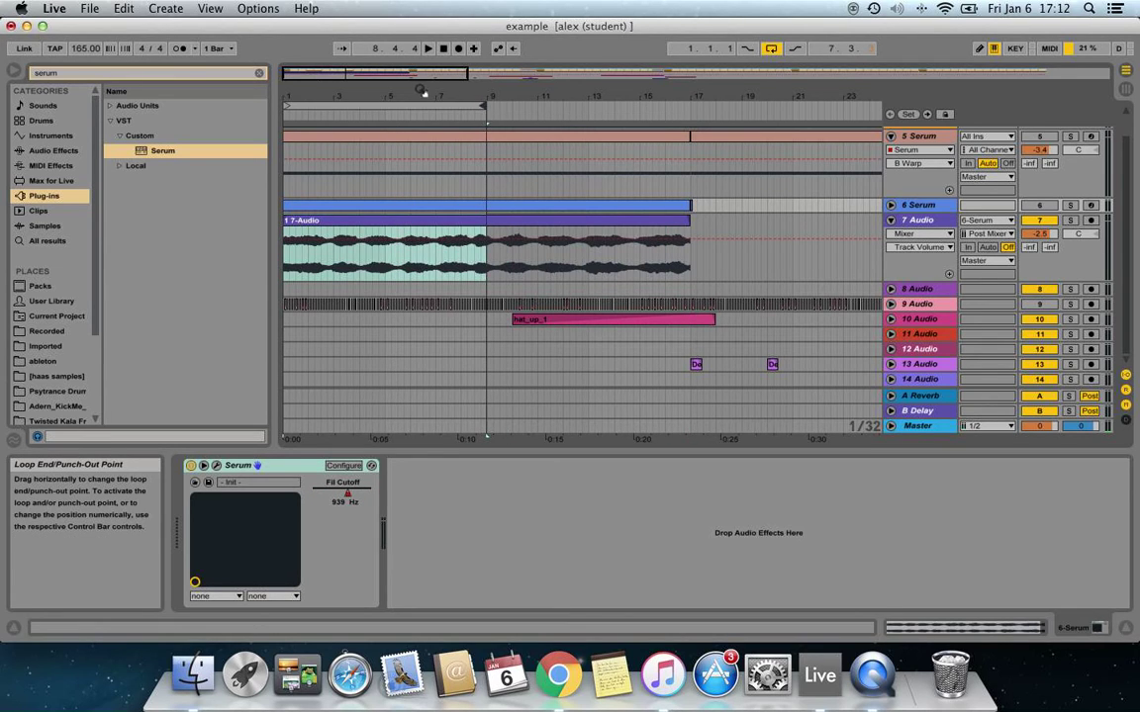
drag(420, 75, 370, 168)
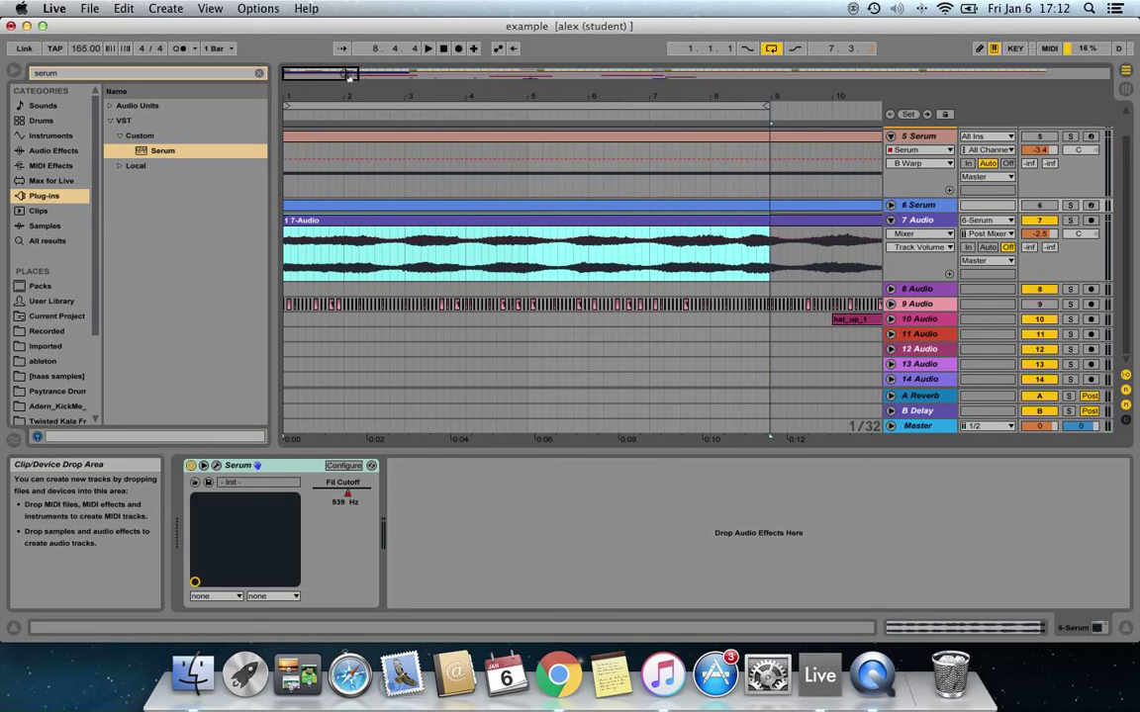
click(766, 108)
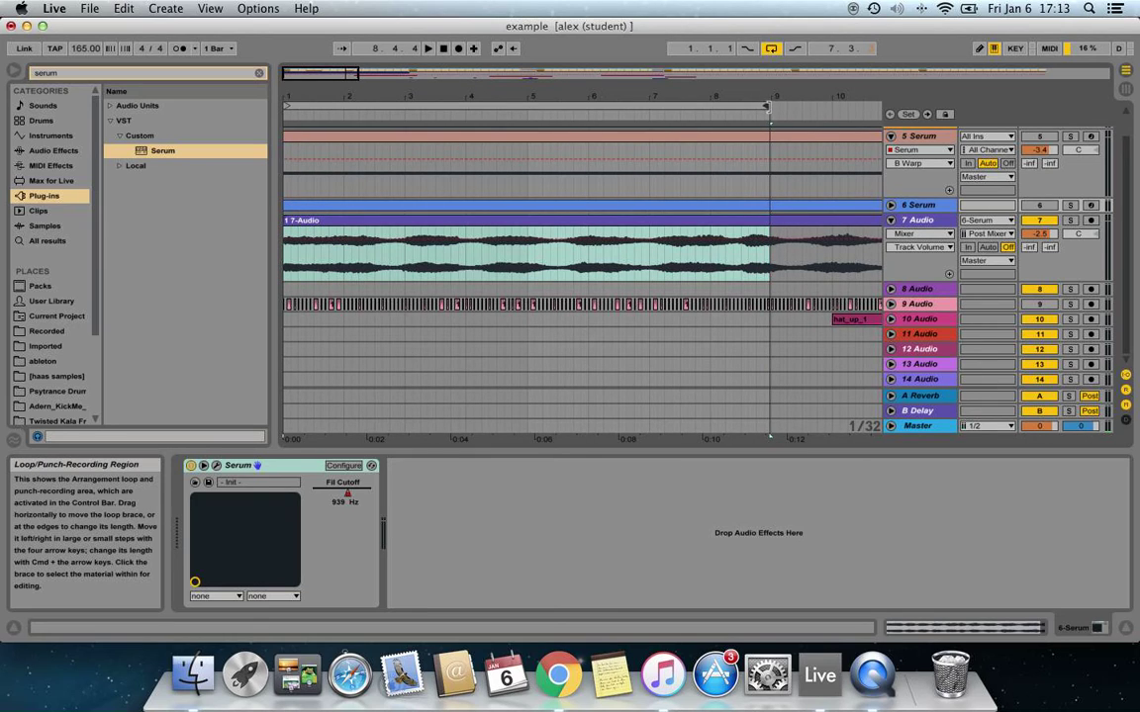
drag(766, 106, 772, 107)
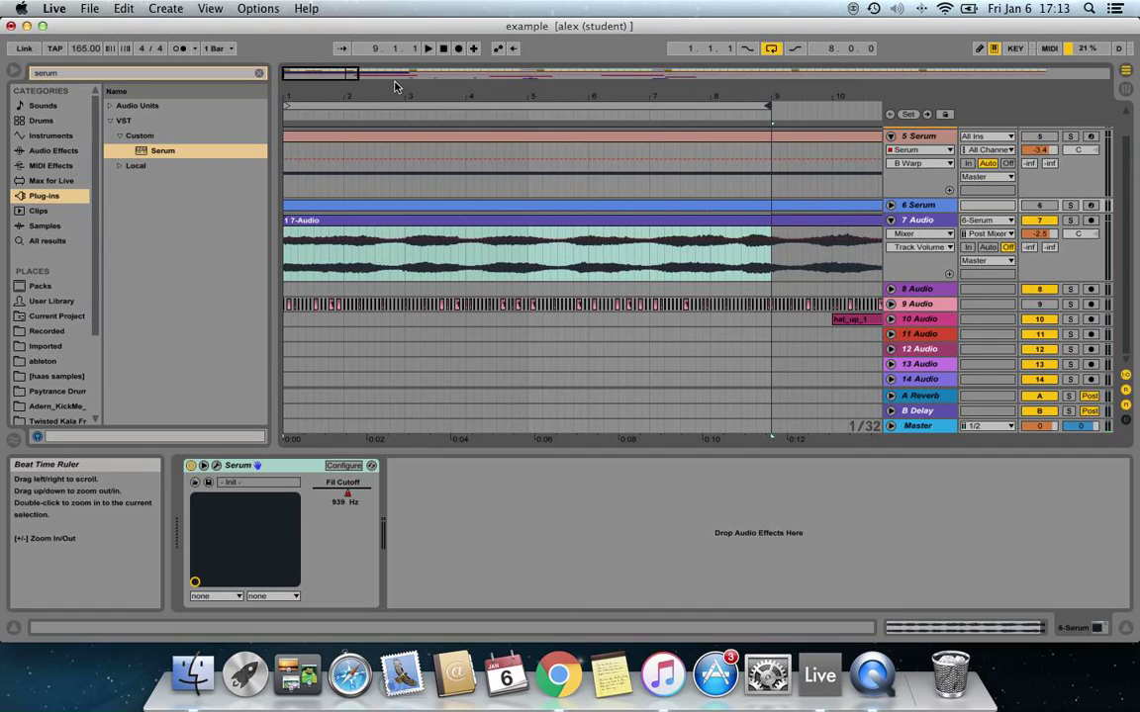
Remove every second 1/32-note slice from the start of the 7 Audio clip up to 1.2.2.
drag(343, 71, 317, 88)
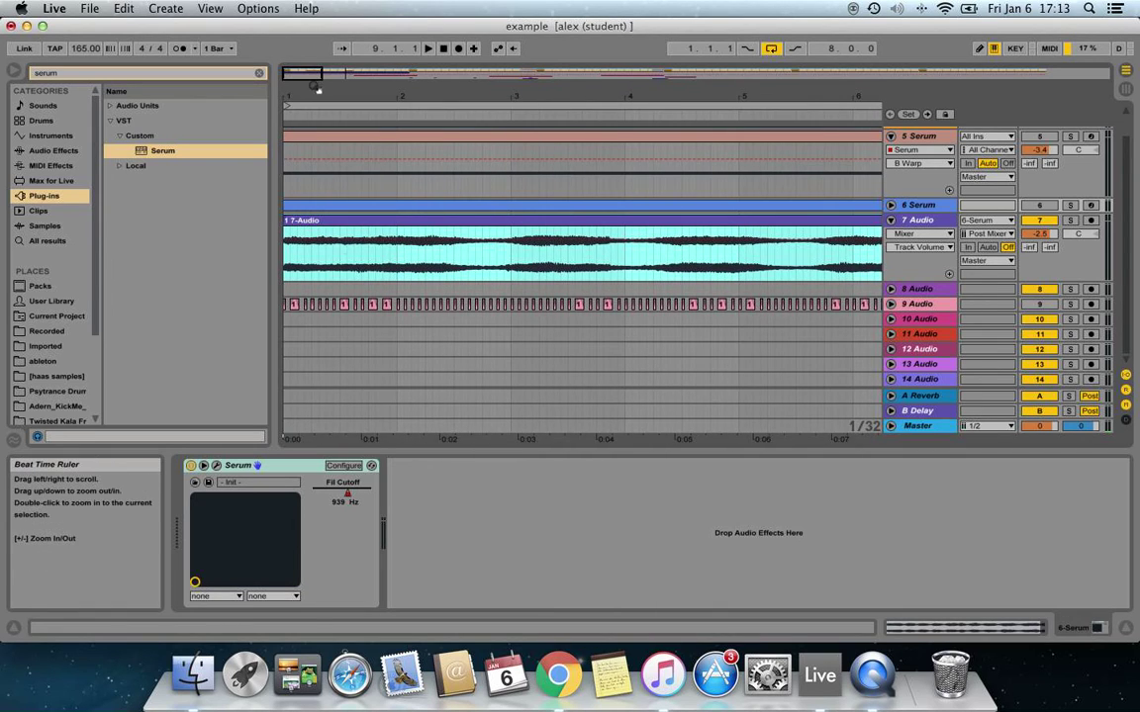
right_click(272, 235)
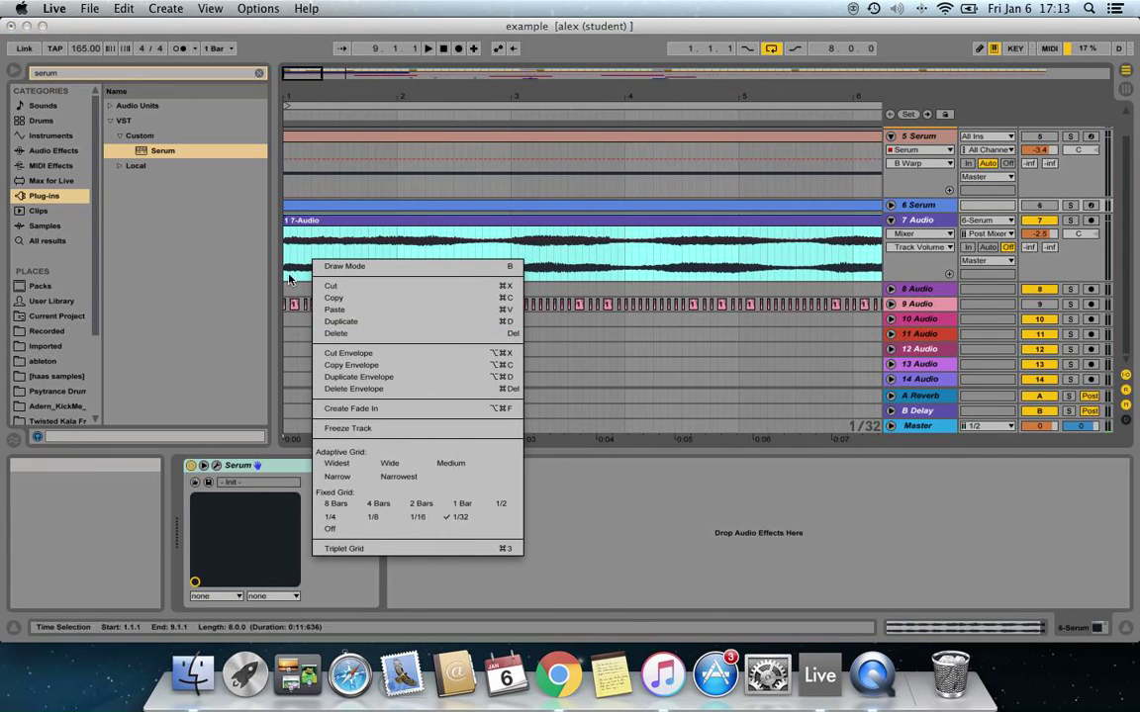
click(297, 222)
drag(302, 73, 290, 84)
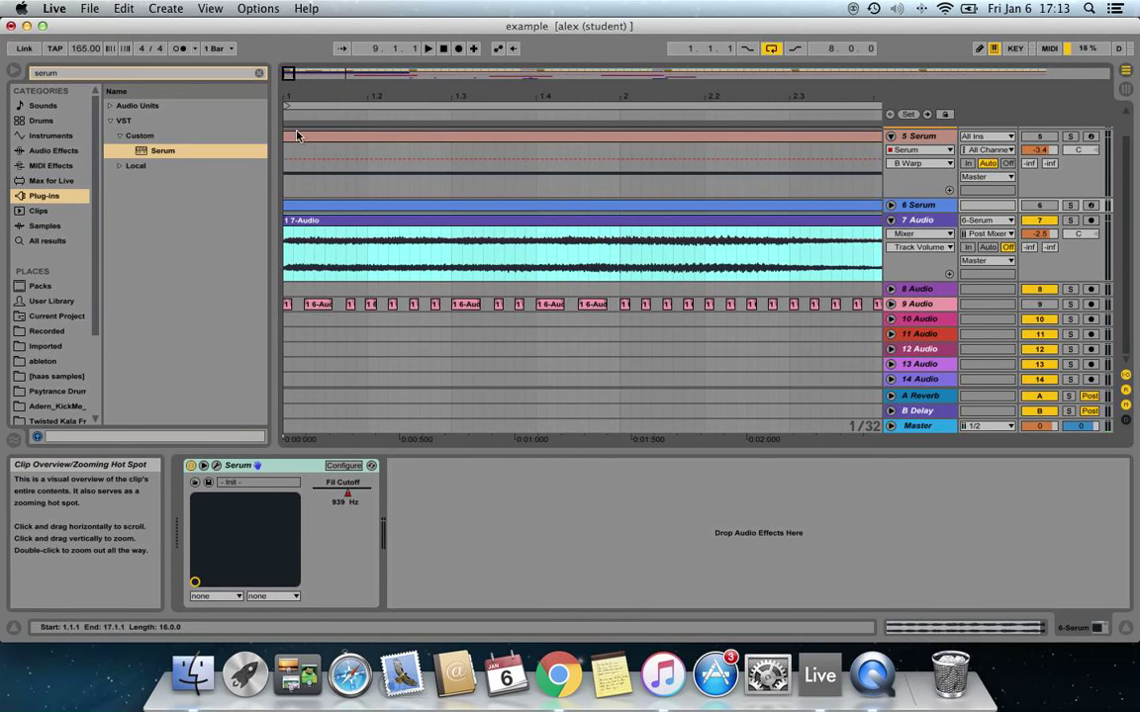
drag(297, 263, 305, 267)
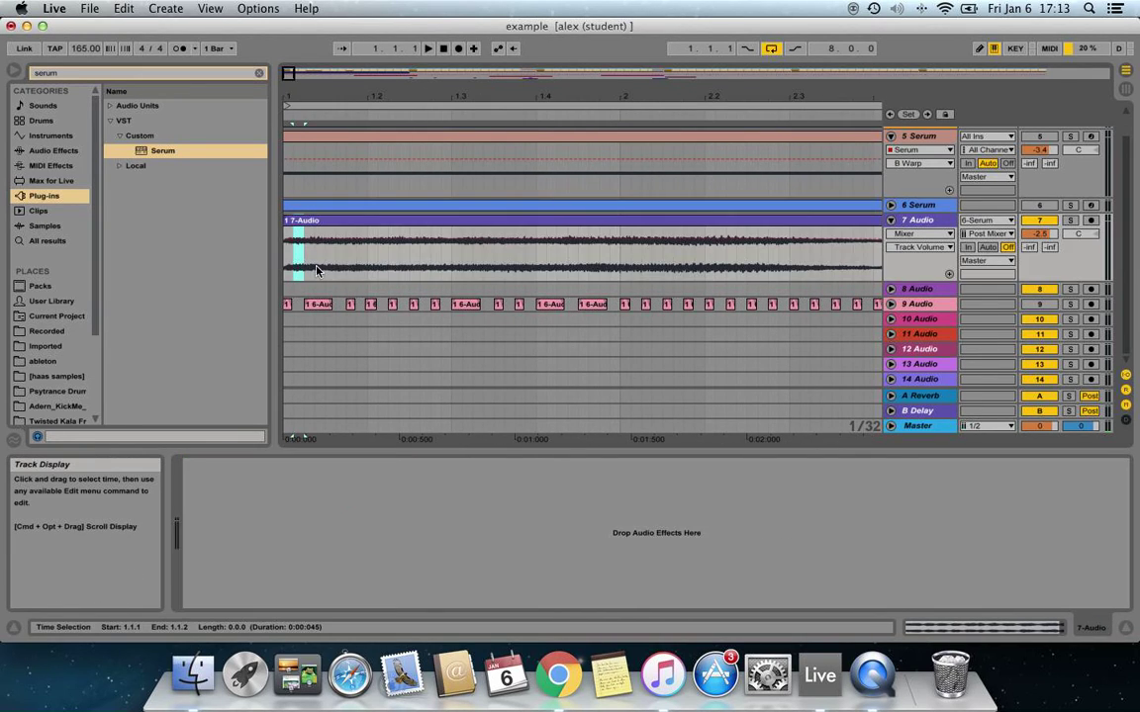
key(super+e)
click(317, 263)
key(super+e)
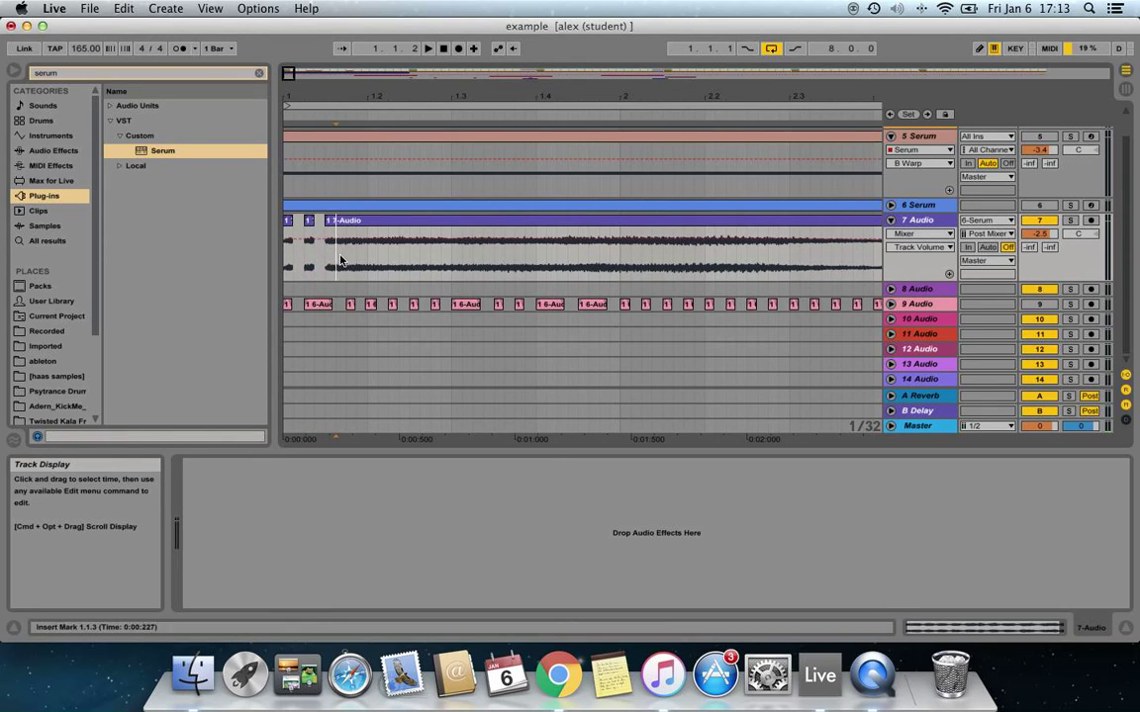
click(339, 262)
key(super+e)
click(362, 262)
key(super+e)
click(384, 262)
key(super+e)
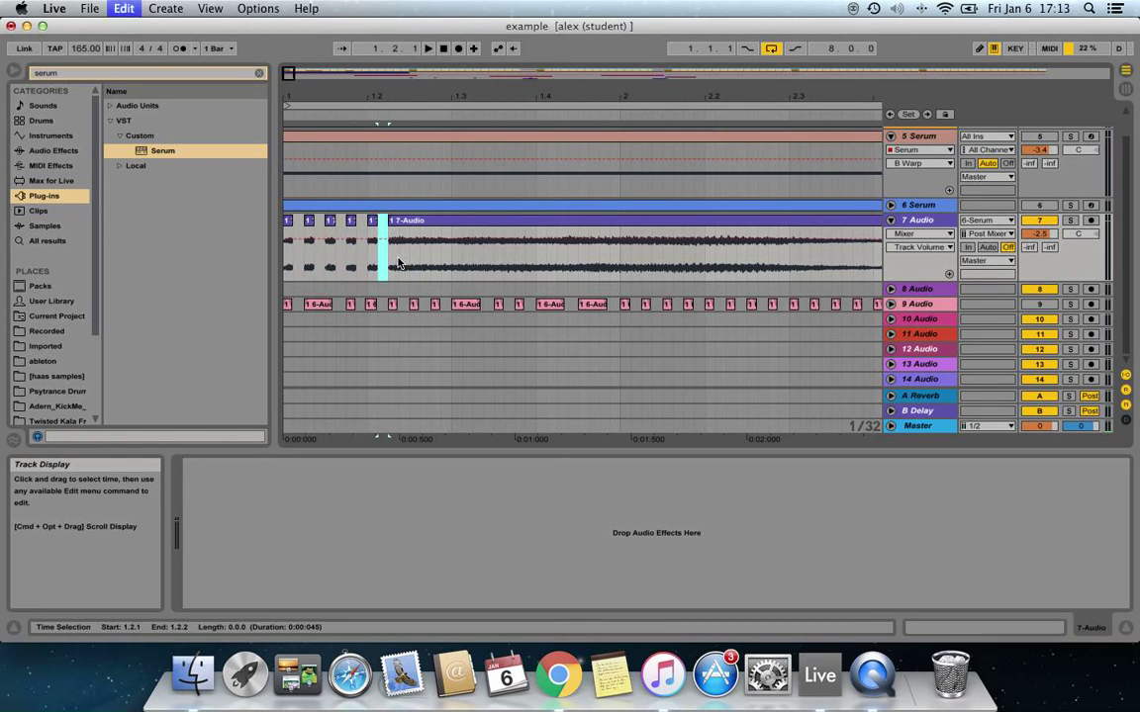
Remove every second 1/32-note slice of the 7 Audio clip from 1.2.2 to 1.3.2.
click(404, 262)
key(super+e)
click(426, 265)
key(super+e)
click(446, 265)
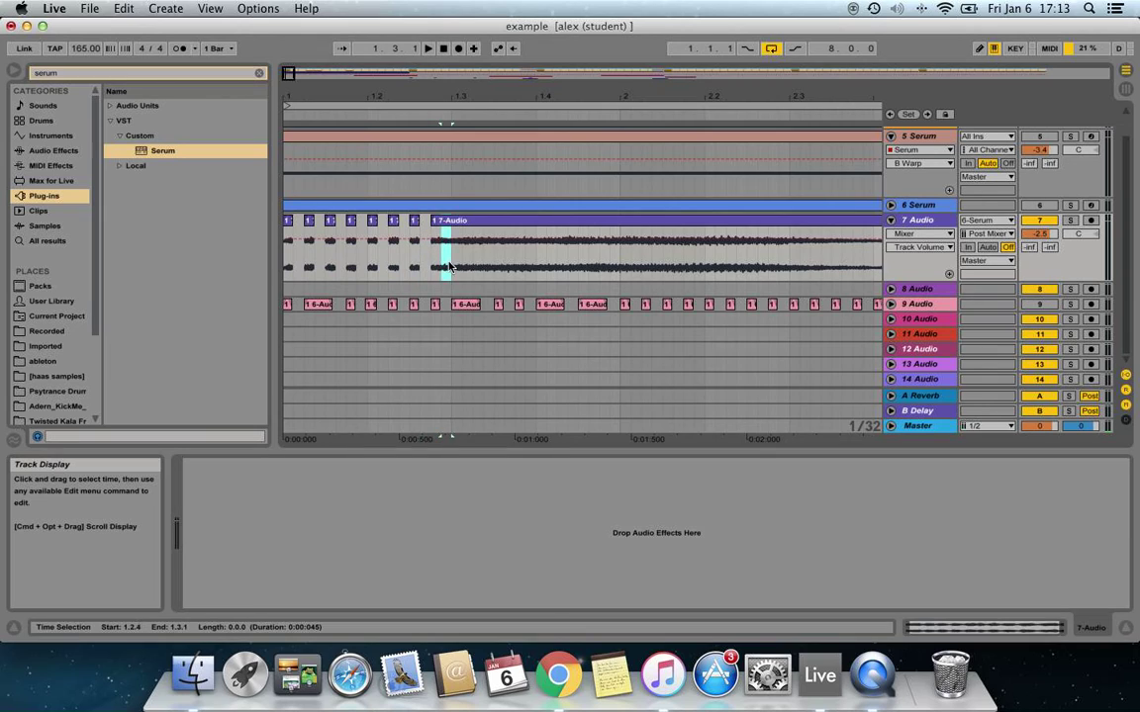
key(super+e)
click(473, 265)
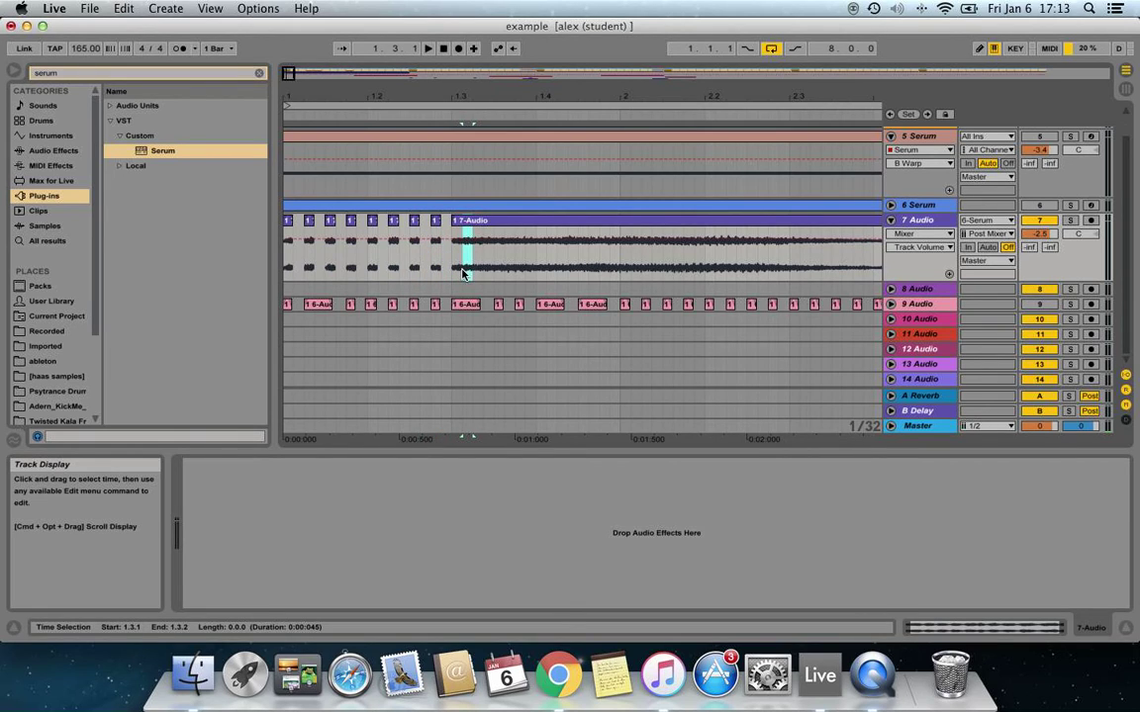
key(super+e)
Cut 1/32-note gaps into the 7 Audio clip from 1.3.2 to 1.4.2, keeping one slice of three 1/32 notes in beat 1.3.
click(505, 265)
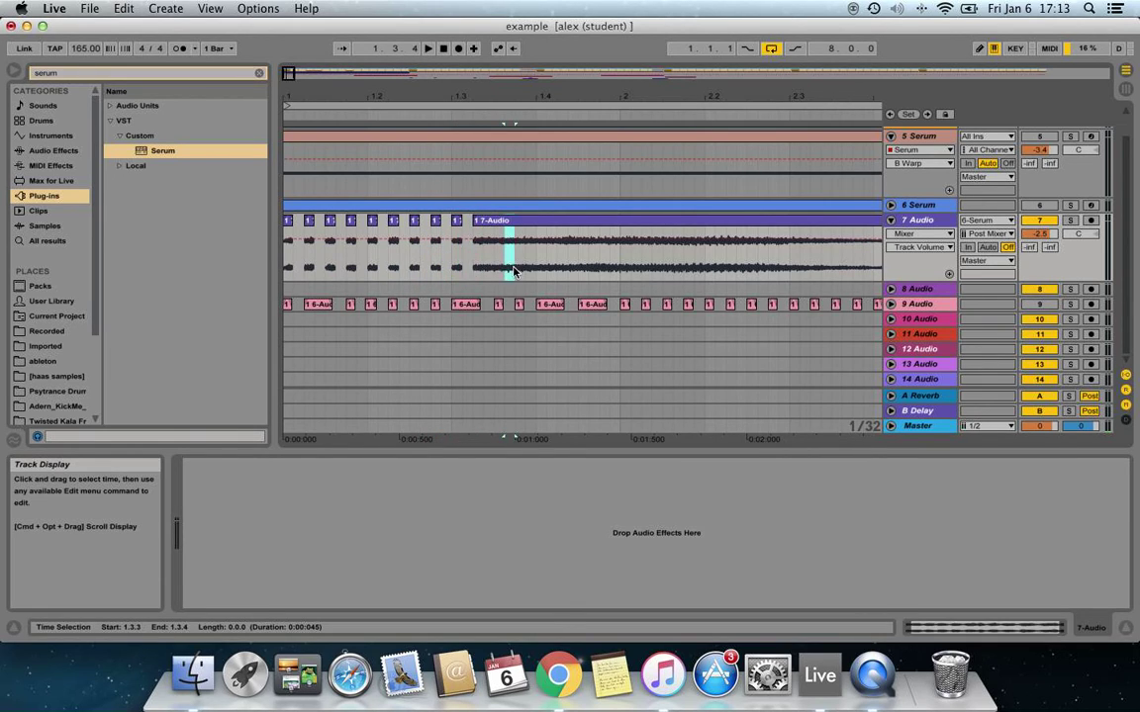
key(super+e)
click(526, 265)
key(super+e)
click(551, 269)
key(super+e)
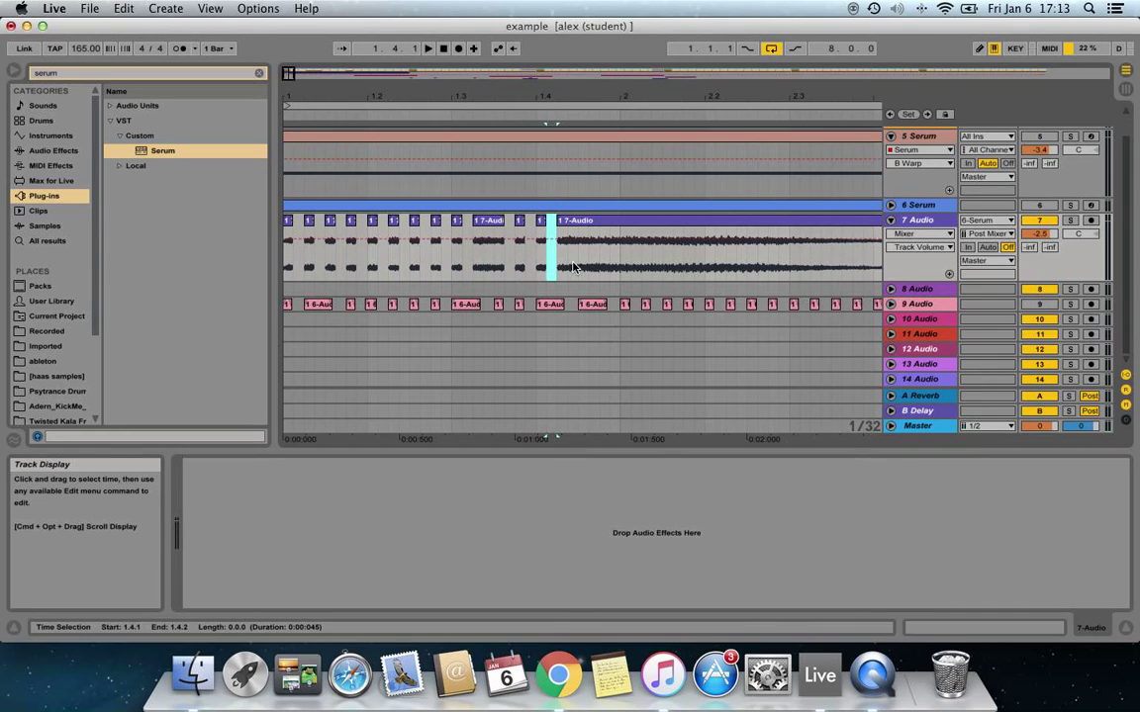
Continue the 1/32-note gaps in the 7 Audio clip up to 2.1.4, leaving longer slices in beats 1.4 and 2.1.
click(590, 267)
key(super+e)
click(610, 269)
key(super+e)
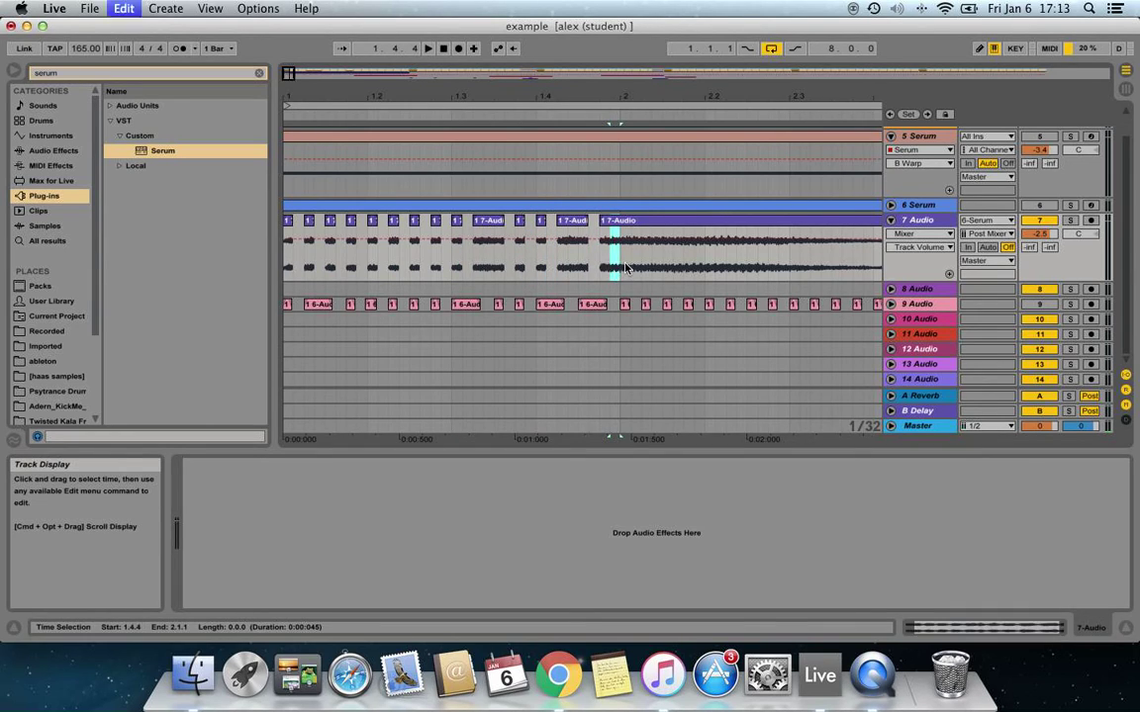
click(635, 272)
key(super+e)
click(676, 262)
key(super+e)
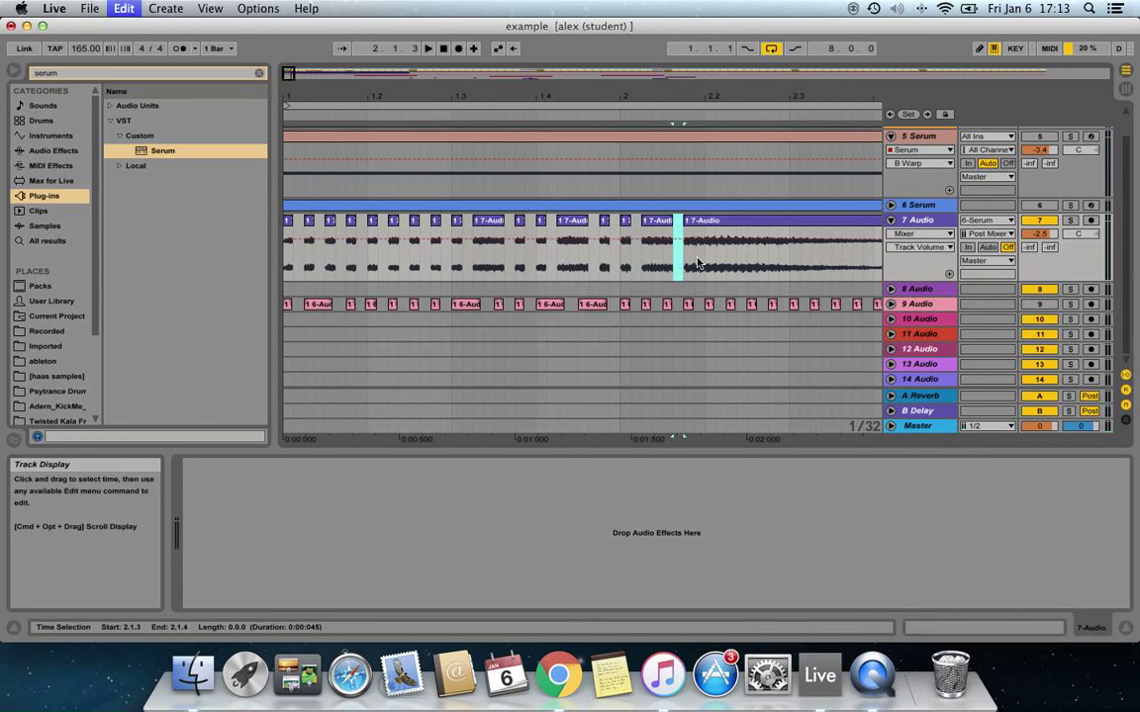
Cut 1/32-note gaps into the 7 Audio clip up to 2.3, leaving one longer slice in beat 2.2.
click(706, 265)
key(Delete)
drag(705, 260, 790, 263)
key(Delete)
key(Delete)
key(Delete)
Chop the 7 Audio clip with 1/32-note gaps from 2.3 to 3.4.2, leaving longer slices in beats 3.1 and 3.3.
scroll(399, 269, right, 10)
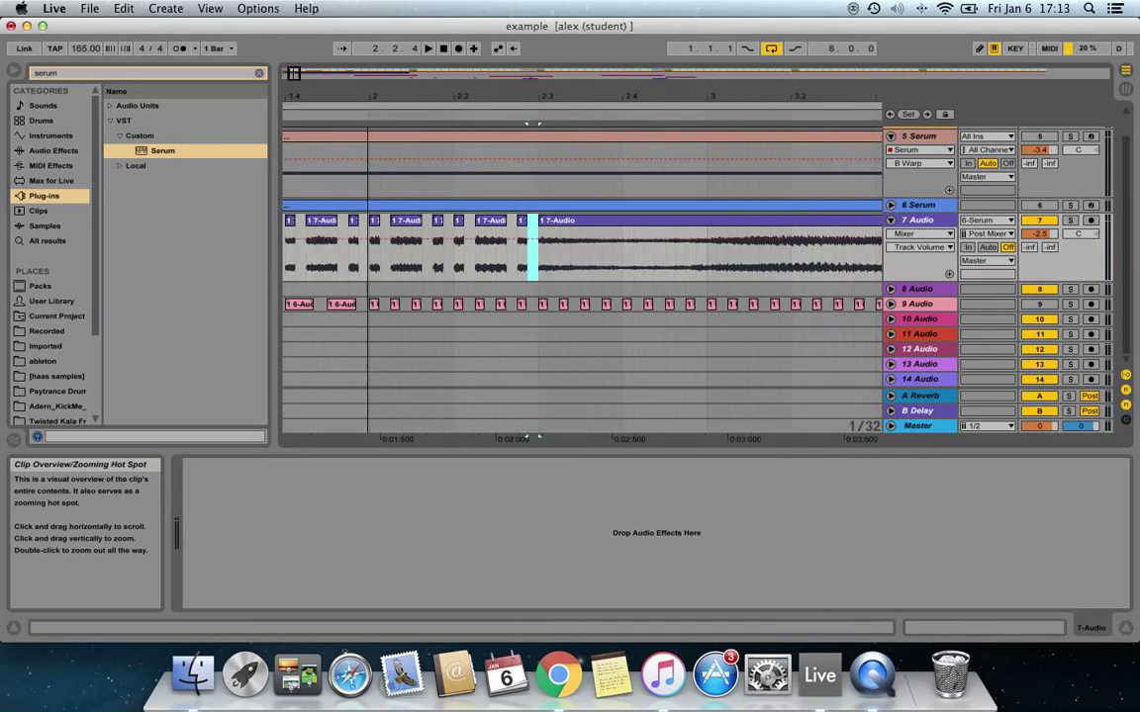
drag(400, 260, 851, 255)
key(Delete)
key(Delete)
key(Delete)
key(Delete)
click(495, 267)
key(Delete)
key(Delete)
key(Delete)
key(Delete)
key(Delete)
key(Delete)
key(Delete)
key(Delete)
key(Delete)
key(Delete)
key(Delete)
key(Delete)
key(Delete)
key(Delete)
key(Delete)
key(Delete)
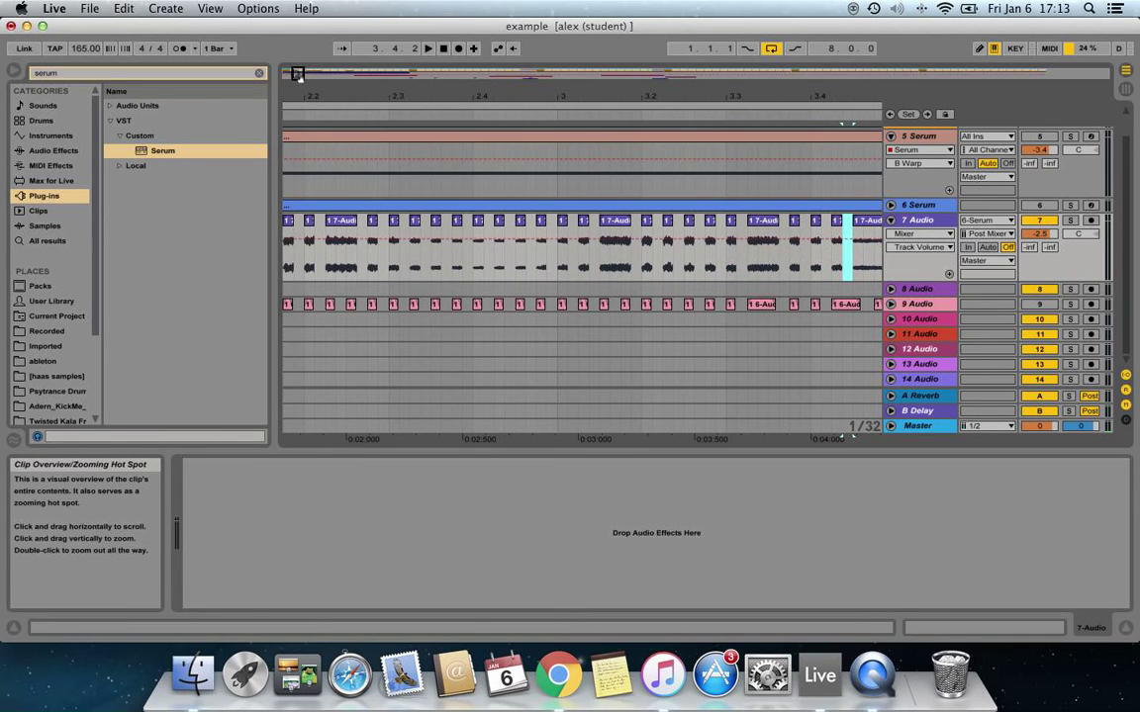
Cut 1/32-note gaps into the 7 Audio clip from 3.4.3 to 4.2.4, leaving longer slices at 3.4.3 and in beat 4.2.
scroll(297, 75, right, 10)
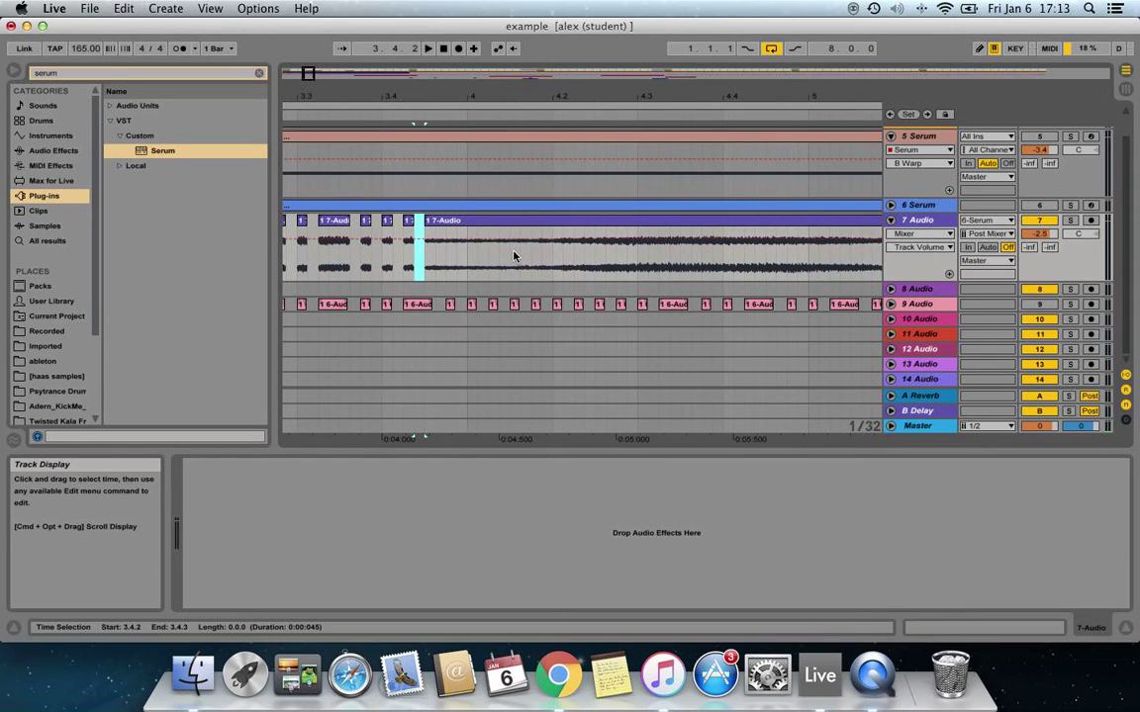
drag(457, 257, 613, 260)
key(Delete)
key(Delete)
key(Delete)
key(Delete)
click(543, 250)
key(Delete)
key(Delete)
key(Delete)
Remove 1/32-note slices of the 7 Audio clip from 4.2.4 to bar 5, leaving one longer slice in beat 4.4.
click(626, 260)
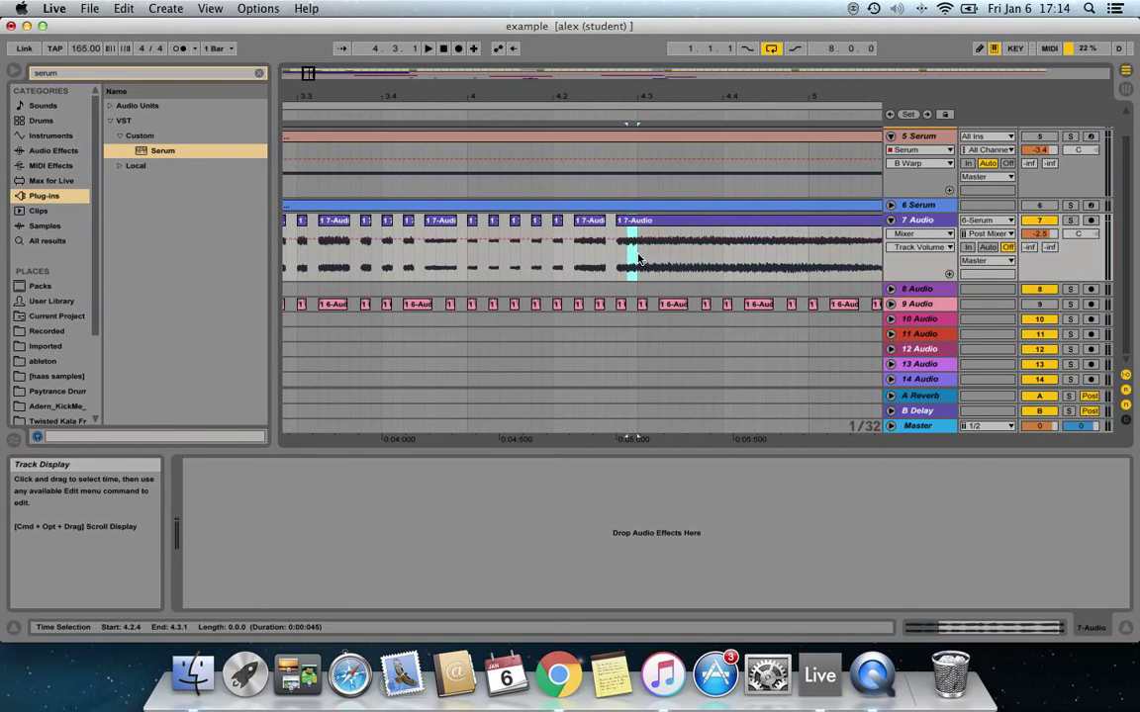
key(Delete)
drag(649, 255, 807, 260)
key(Delete)
key(Delete)
key(Delete)
key(Delete)
click(787, 260)
key(Delete)
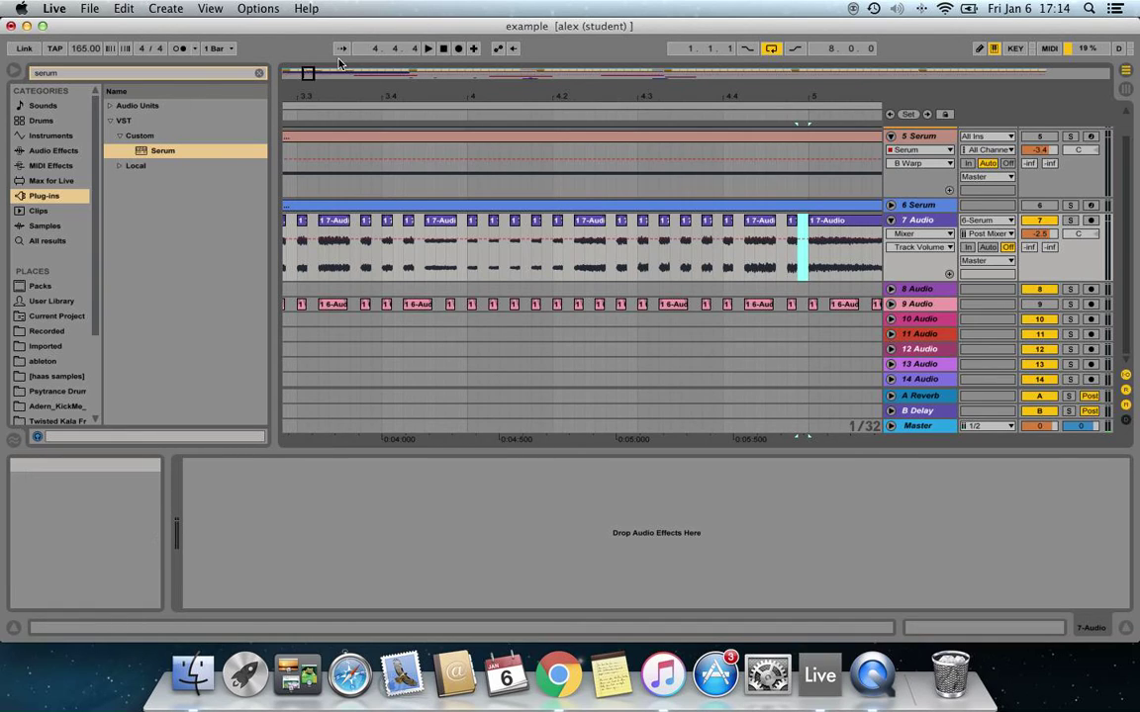
Remove every second 1/32-note slice of the 7 Audio clip from bar 5 to 5.4.2.
drag(306, 69, 314, 74)
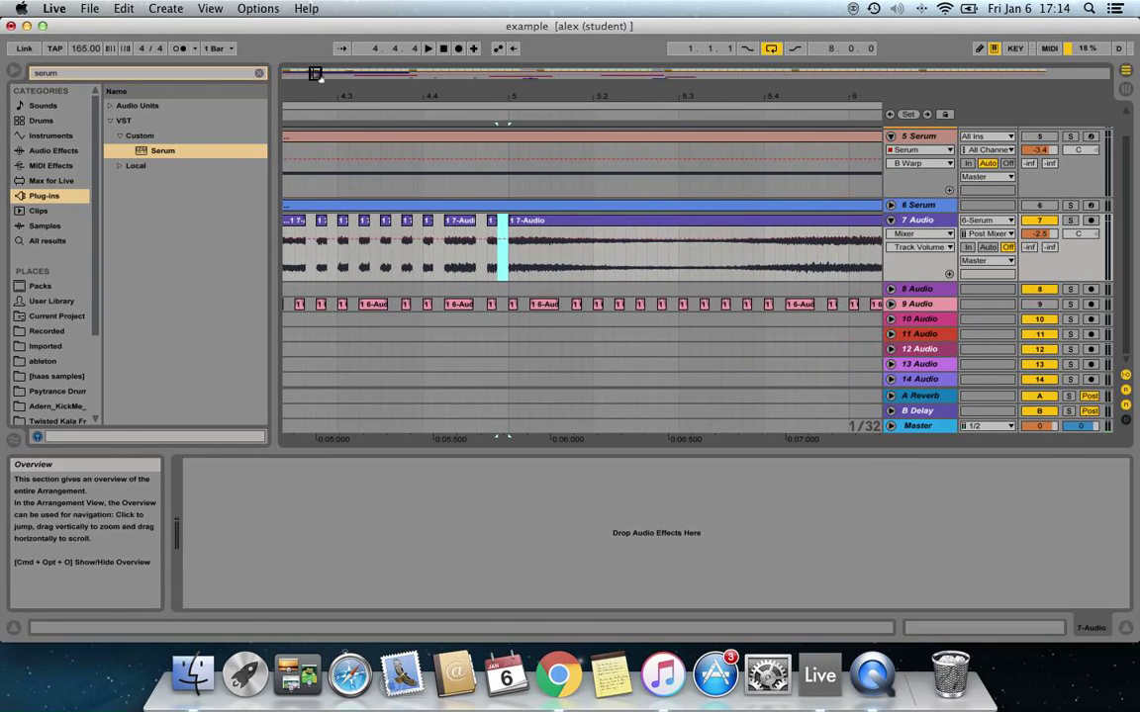
key(Delete)
mouse_move(519, 263)
mouse_down()
mouse_move(721, 277)
mouse_move(764, 268)
mouse_up()
key(Delete)
click(572, 261)
key(Delete)
key(Delete)
key(Delete)
key(Delete)
key(Delete)
key(Delete)
key(Delete)
key(Delete)
key(Delete)
key(Delete)
key(Delete)
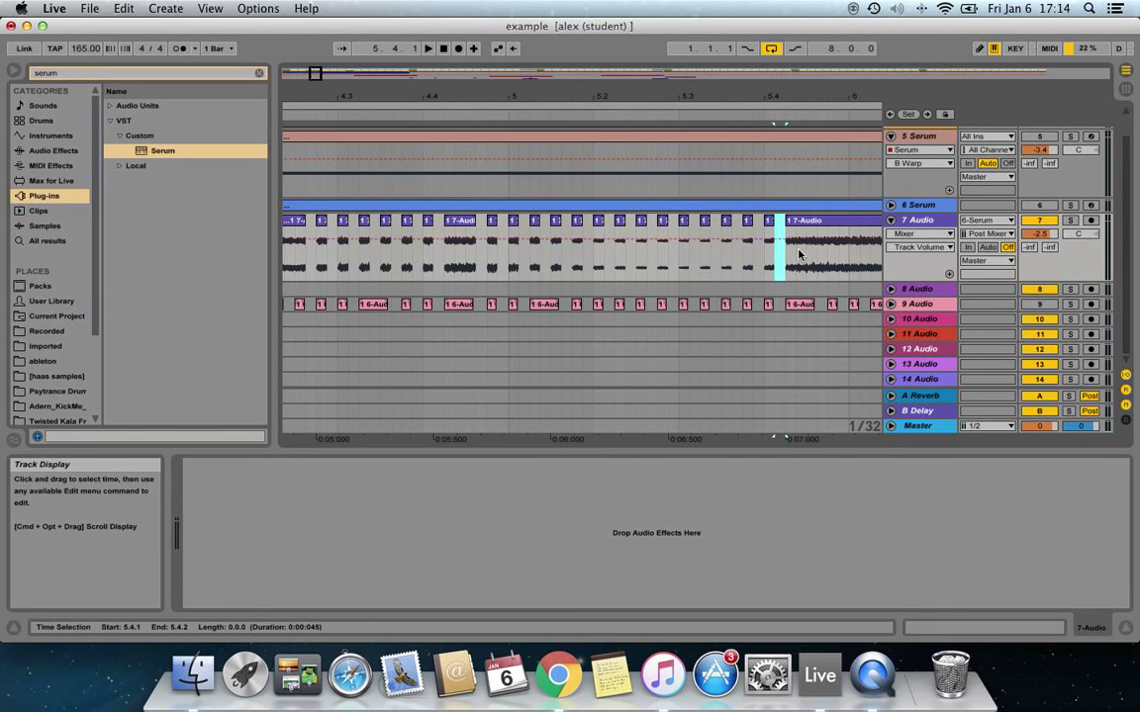
Cut the last 1/32-note gaps of bar 5 in the 7 Audio clip, leaving a longer slice at 5.4.3.
key(Delete)
drag(799, 255, 848, 255)
click(820, 255)
key(Delete)
Remove every second 1/32-note slice of the 7 Audio clip from bar 6 to 6.2.4.
mouse_move(316, 77)
mouse_down()
mouse_move(347, 54)
mouse_move(325, 80)
mouse_up()
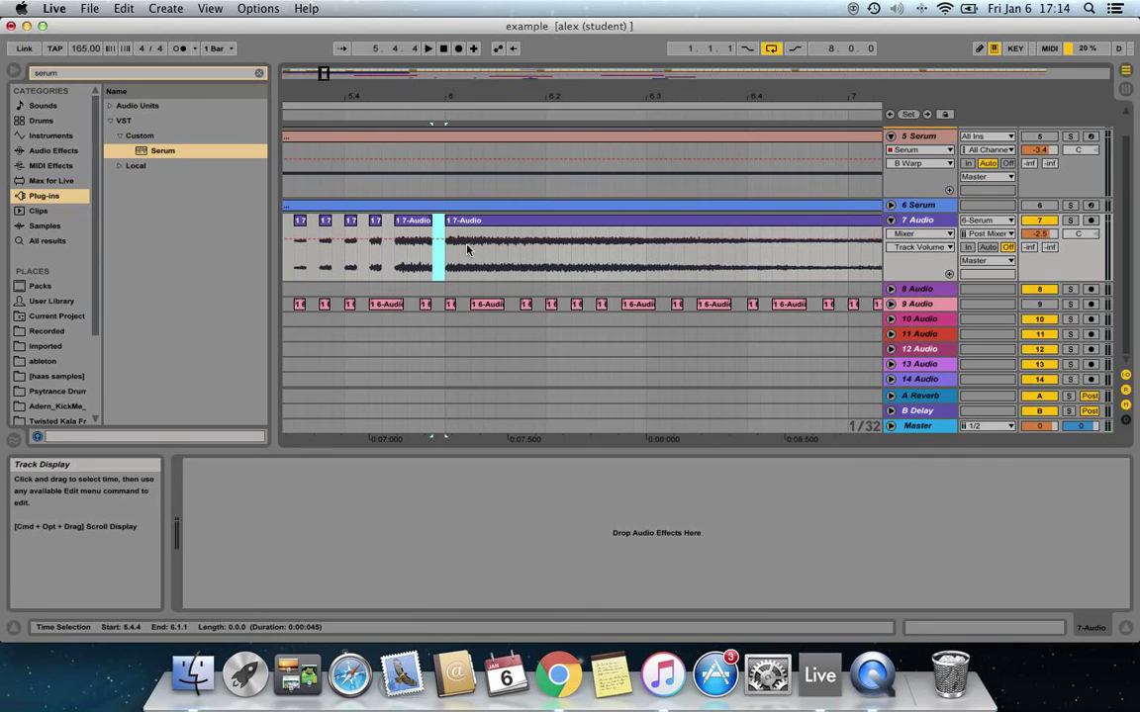
key(super+d)
key(super+d)
key(super+d)
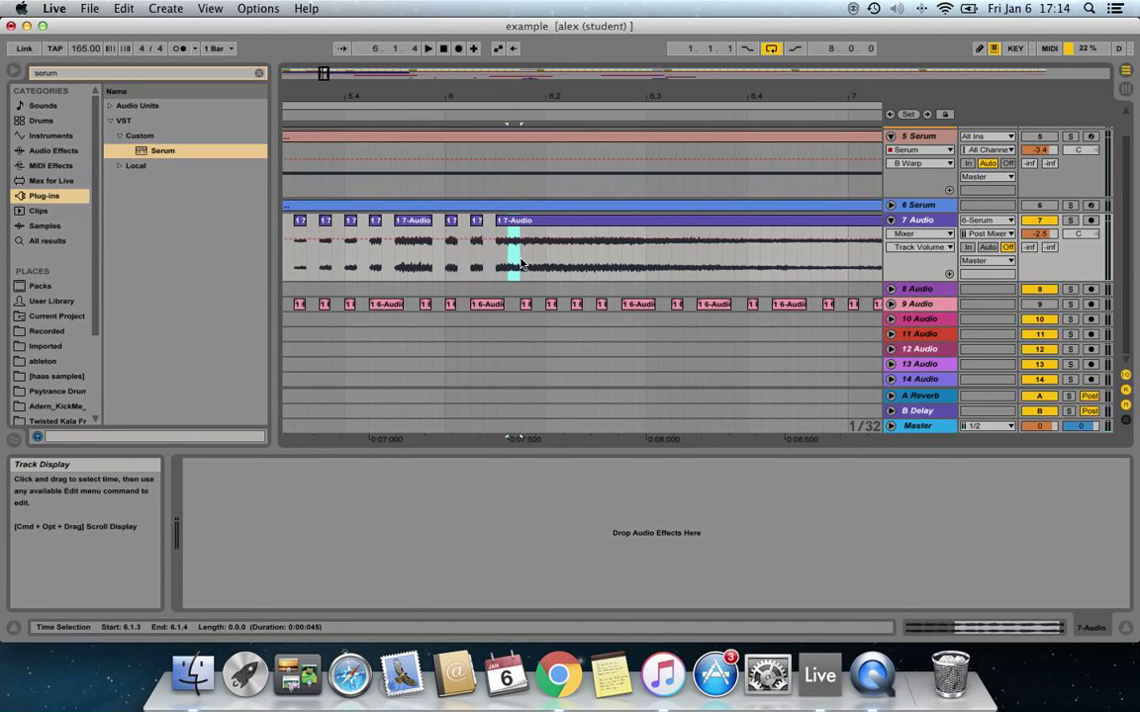
key(super+d)
key(super+d)
key(super+d)
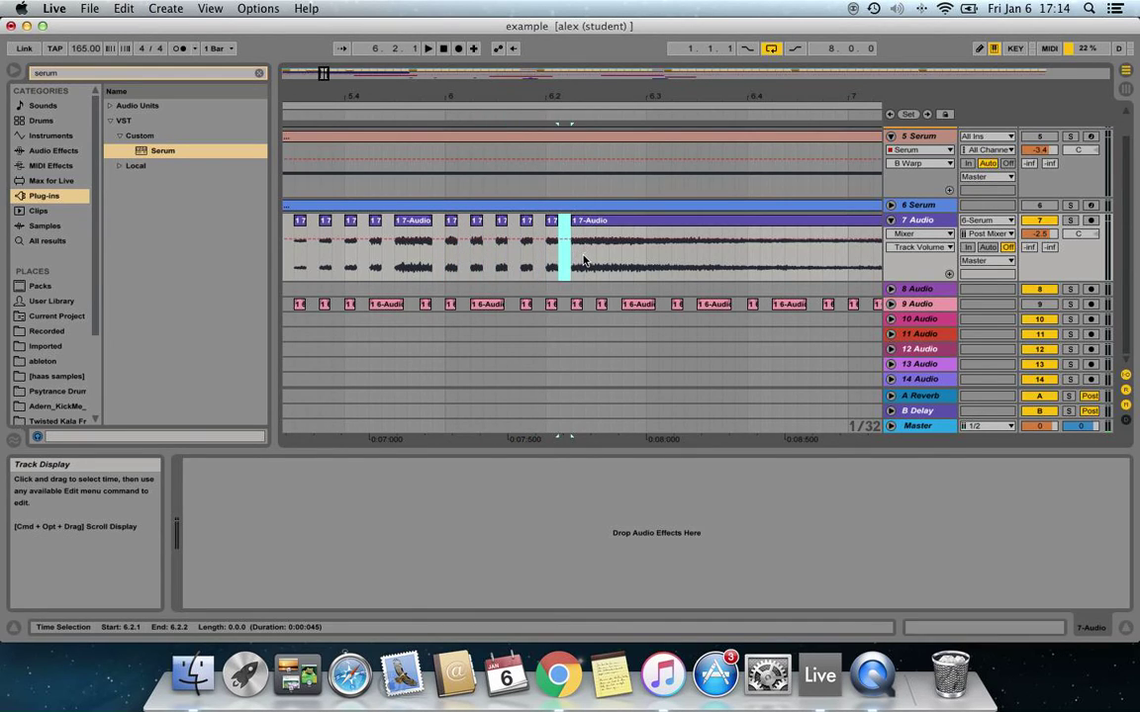
key(super+d)
key(super+d)
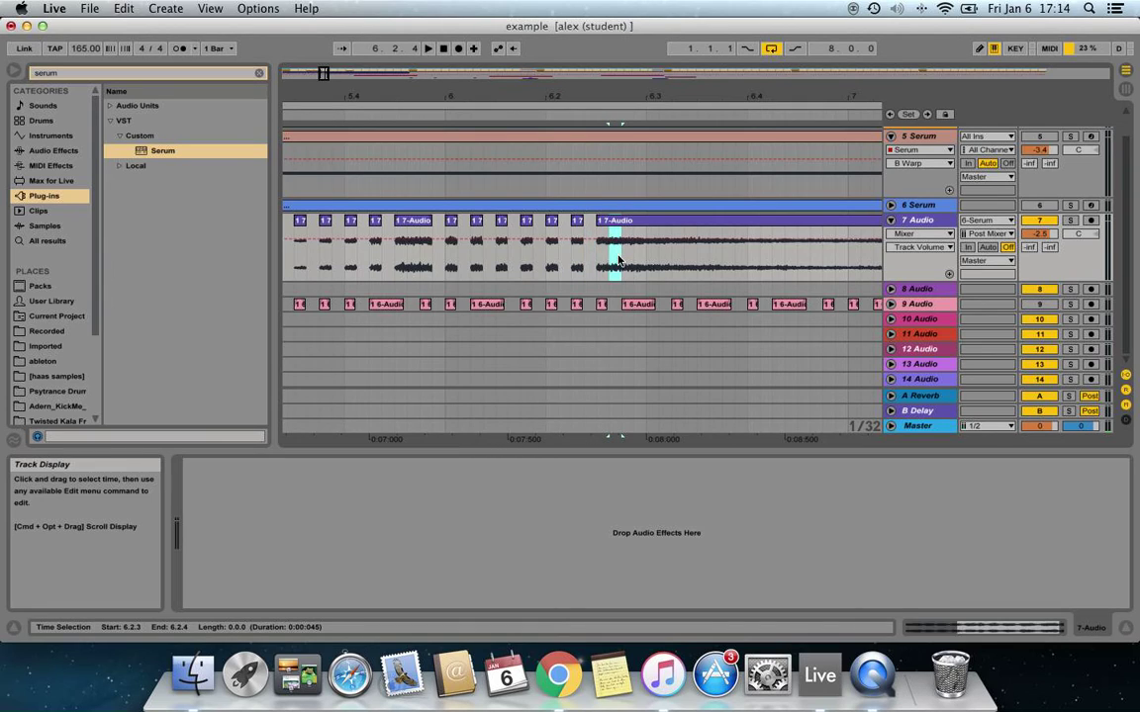
key(Delete)
Continue removing every second 1/32-note slice of the 7 Audio clip up to 6.4.
drag(660, 258, 746, 261)
key(Delete)
key(Delete)
click(722, 260)
key(Delete)
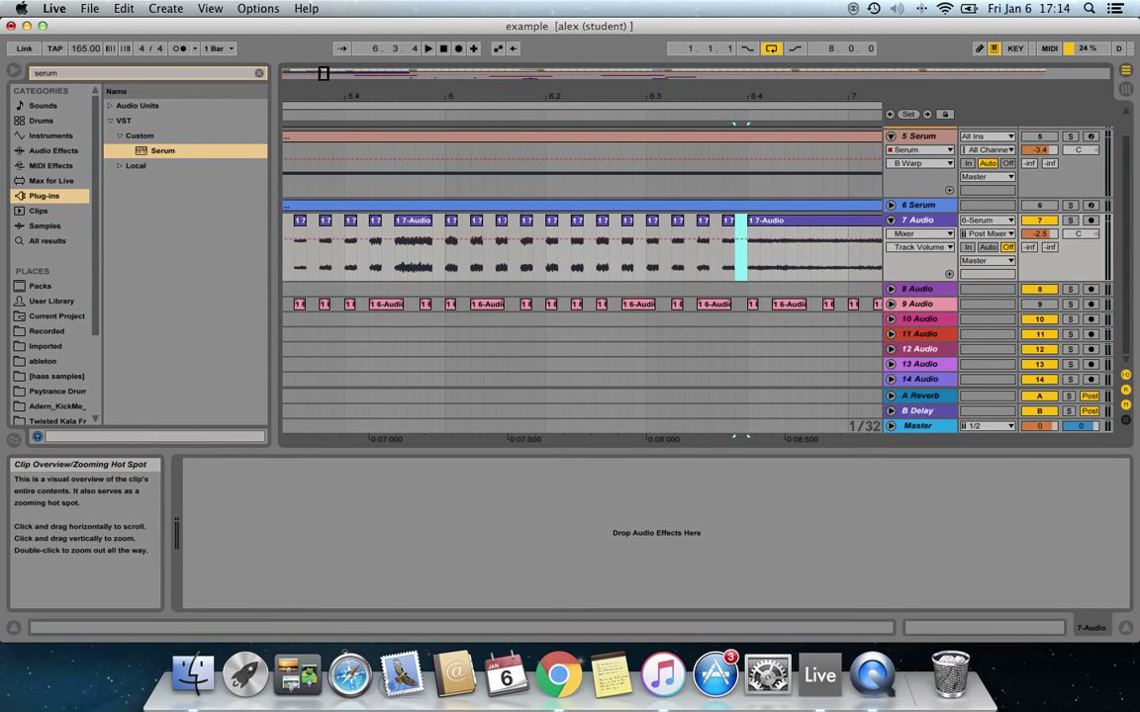
Chop the 7 Audio clip with 1/32-note gaps from 6.4 to 7.3, leaving one longer slice in beat 6.4.
drag(325, 72, 329, 72)
key(Delete)
drag(477, 261, 767, 262)
key(Delete)
key(Delete)
key(Delete)
key(Delete)
key(Delete)
key(Delete)
key(Delete)
key(Delete)
key(Delete)
key(Delete)
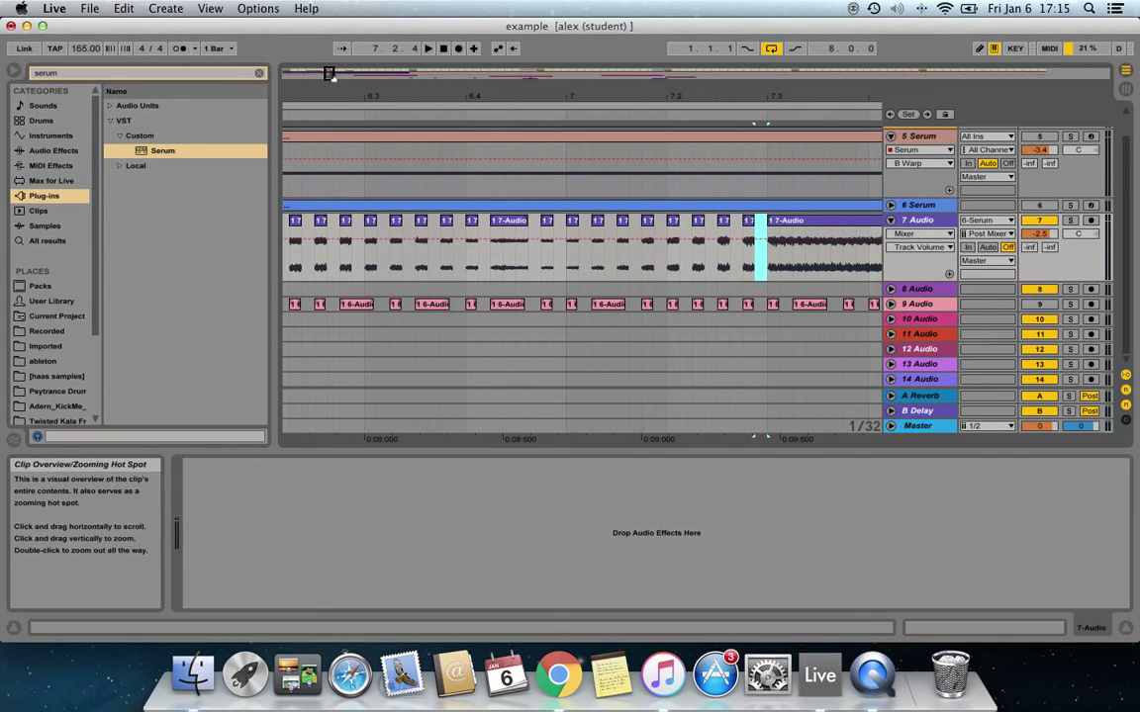
Cut 1/32-note gaps into the 7 Audio clip from 7.3 to 8.3, leaving longer slices in beats 7.3 and 8.1.
drag(330, 75, 336, 75)
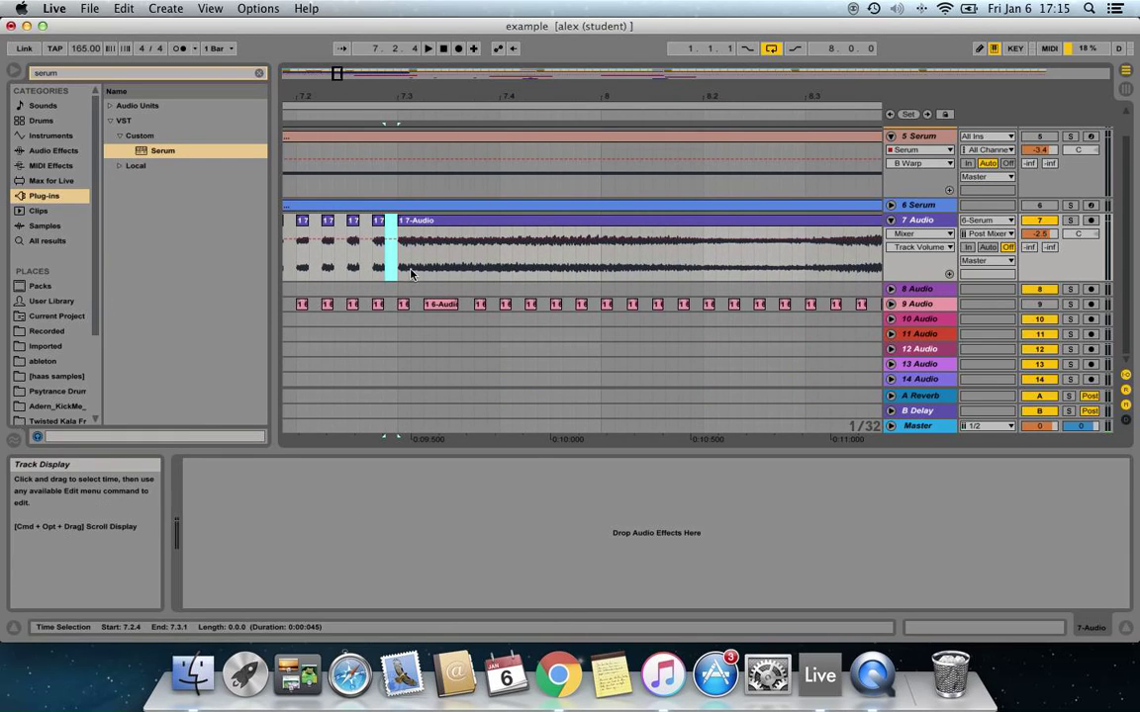
key(Delete)
drag(411, 263, 804, 270)
key(Delete)
key(Delete)
key(Delete)
key(Delete)
click(561, 262)
key(Delete)
click(602, 263)
key(Delete)
key(Delete)
key(Delete)
key(Delete)
key(Delete)
click(744, 263)
key(Delete)
key(Delete)
click(791, 268)
key(Delete)
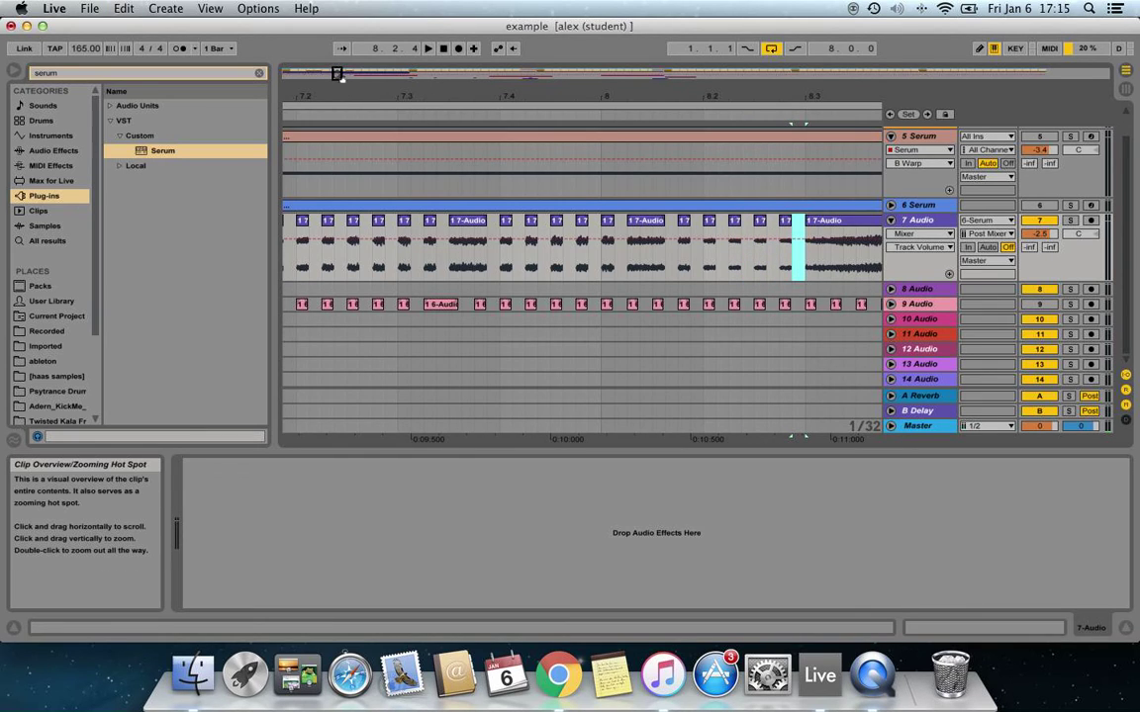
Cut 1/32-note gaps into the 7 Audio clip from 8.3 to bar 9, leaving longer slices in beats 8.3 and 8.4.
drag(337, 74, 344, 74)
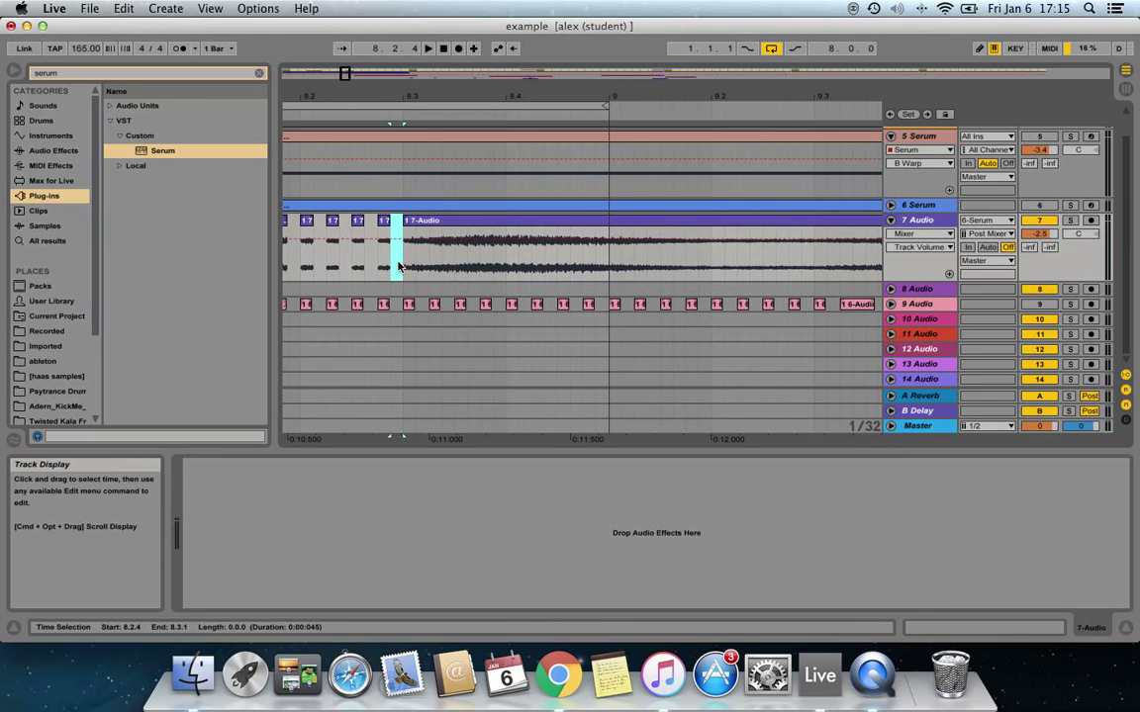
key(Delete)
drag(417, 259, 608, 263)
key(Delete)
key(Delete)
key(Delete)
key(Delete)
key(Delete)
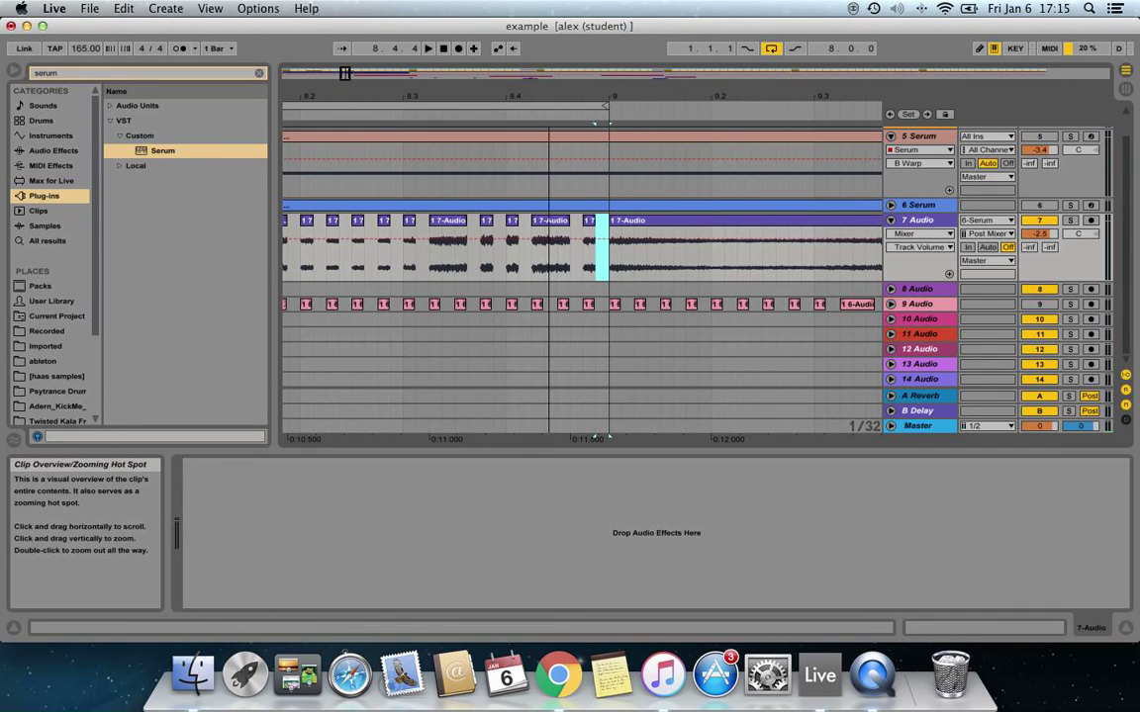
Solo the 7 Audio track with the whole chopped section in view.
drag(344, 74, 504, 87)
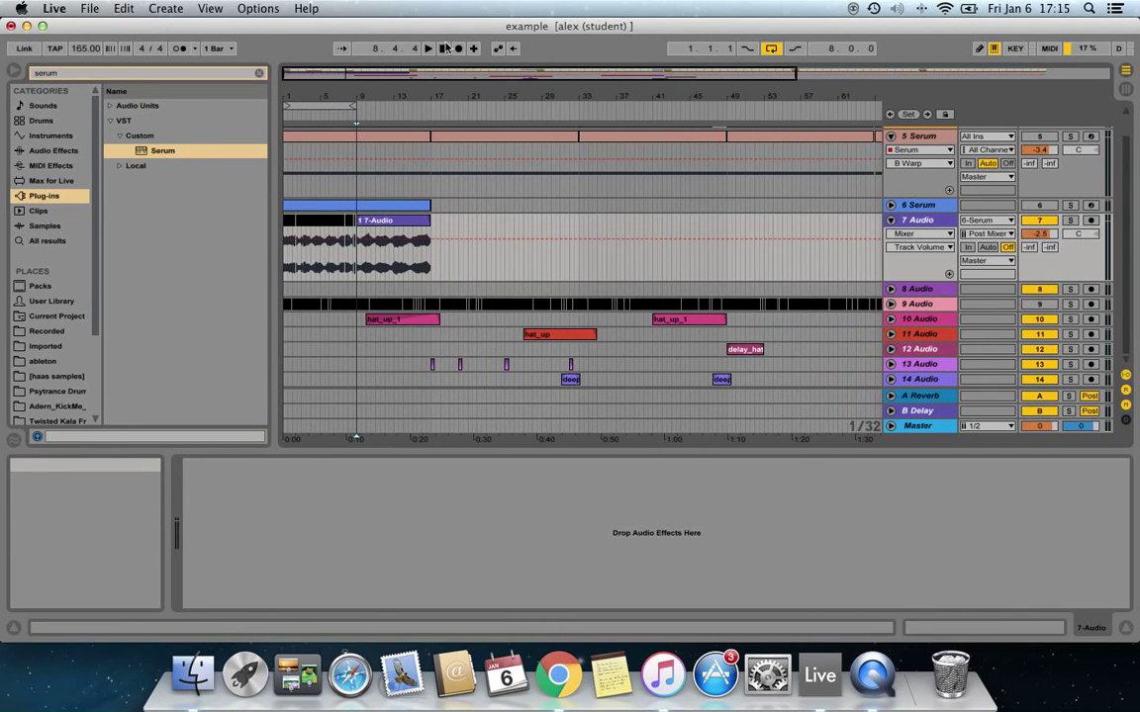
click(1071, 221)
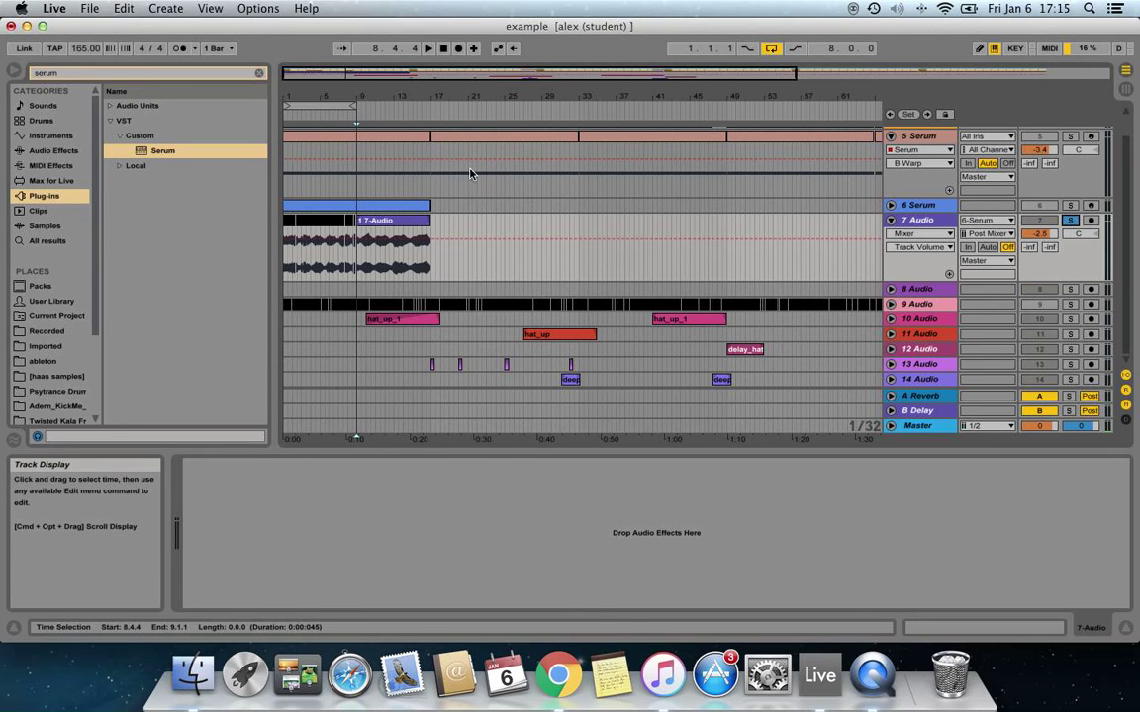
drag(371, 73, 348, 85)
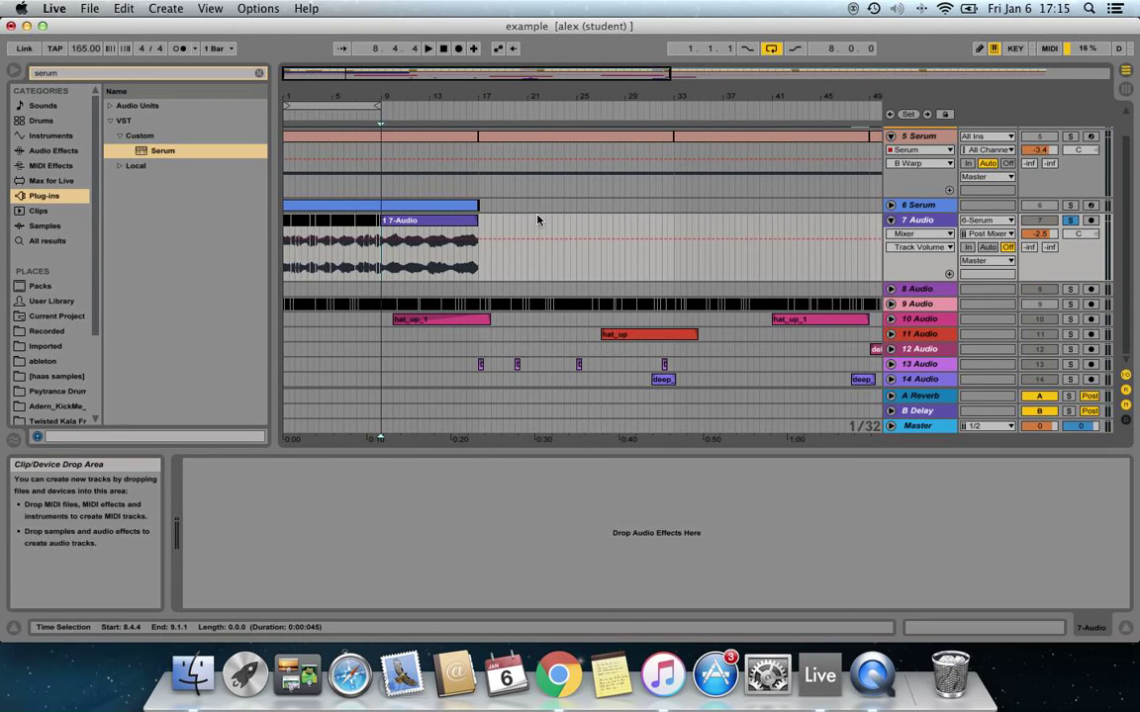
Select all clips on the 7 Audio track and turn off Warp for them.
double_click(467, 221)
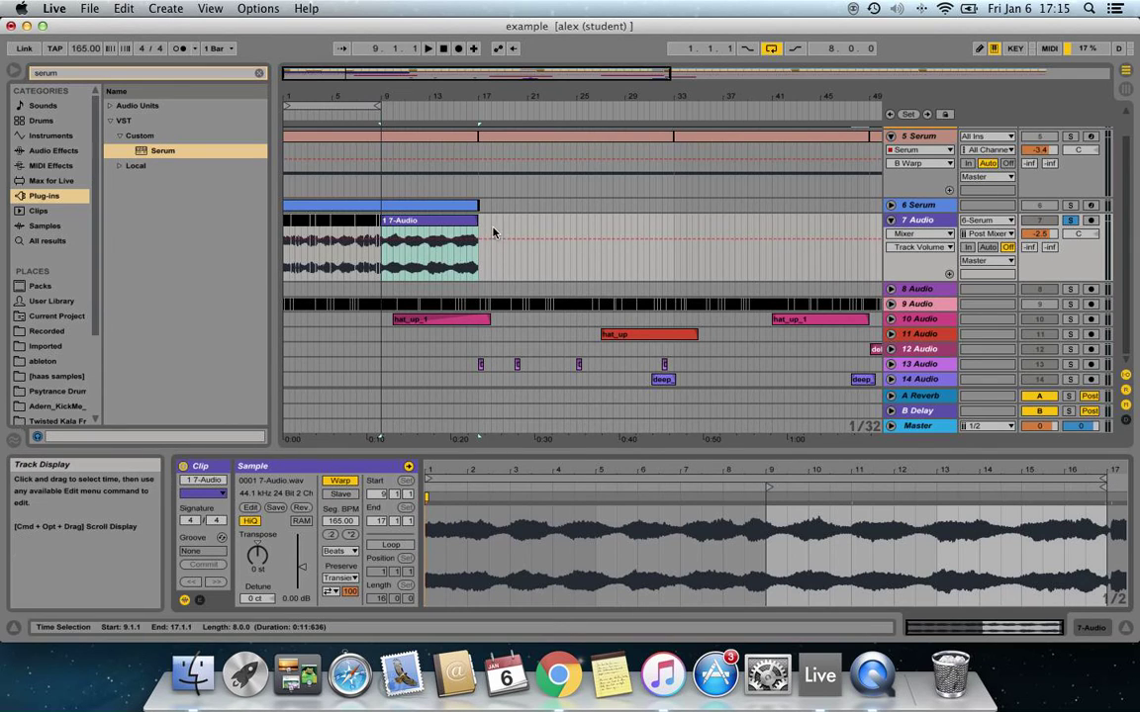
drag(494, 238, 231, 245)
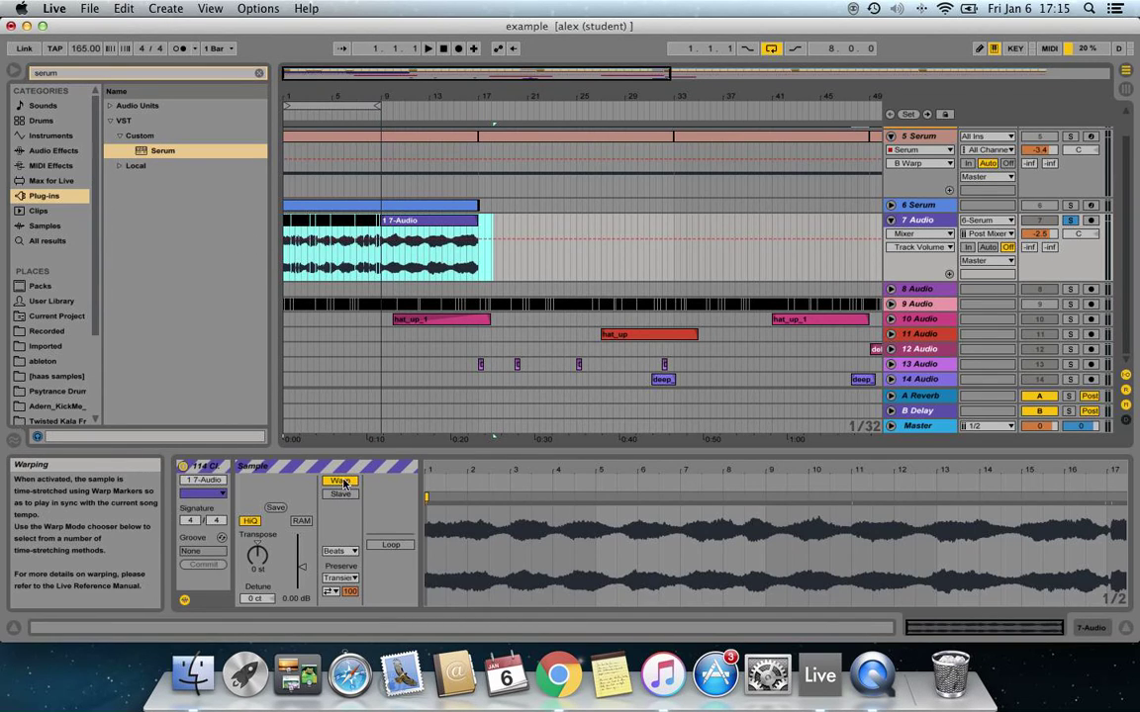
click(513, 227)
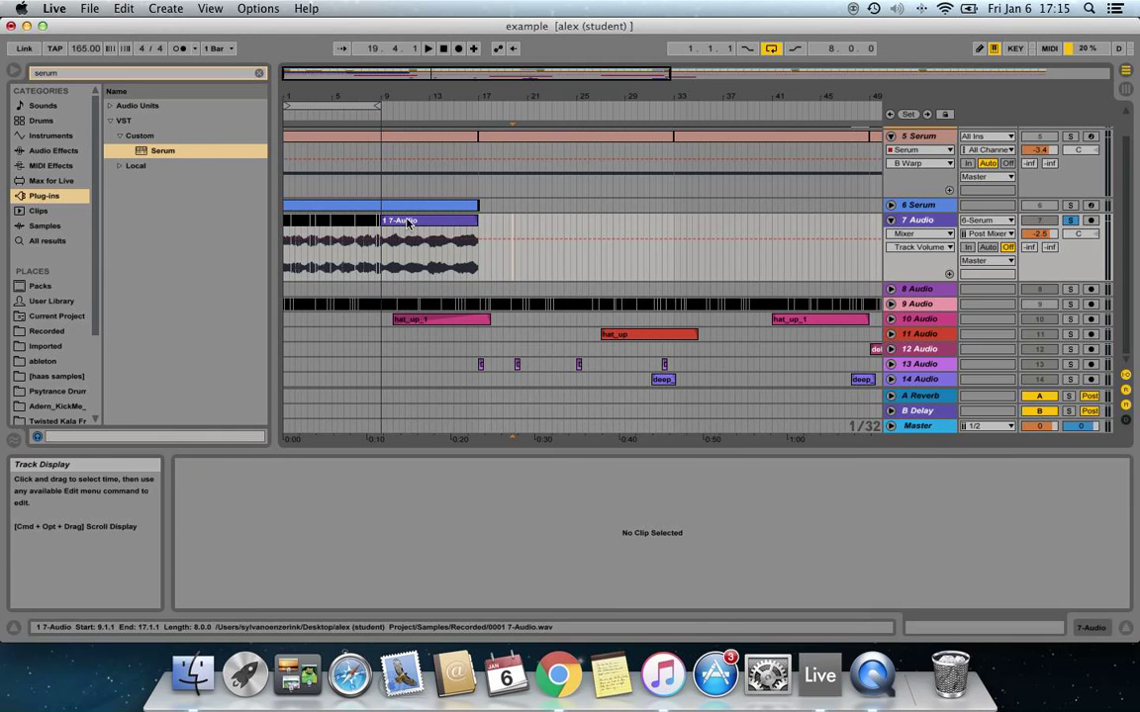
Play back the soloed 7 Audio pattern from bar 1 within the 8-bar loop.
key(space)
key(space)
click(287, 220)
key(space)
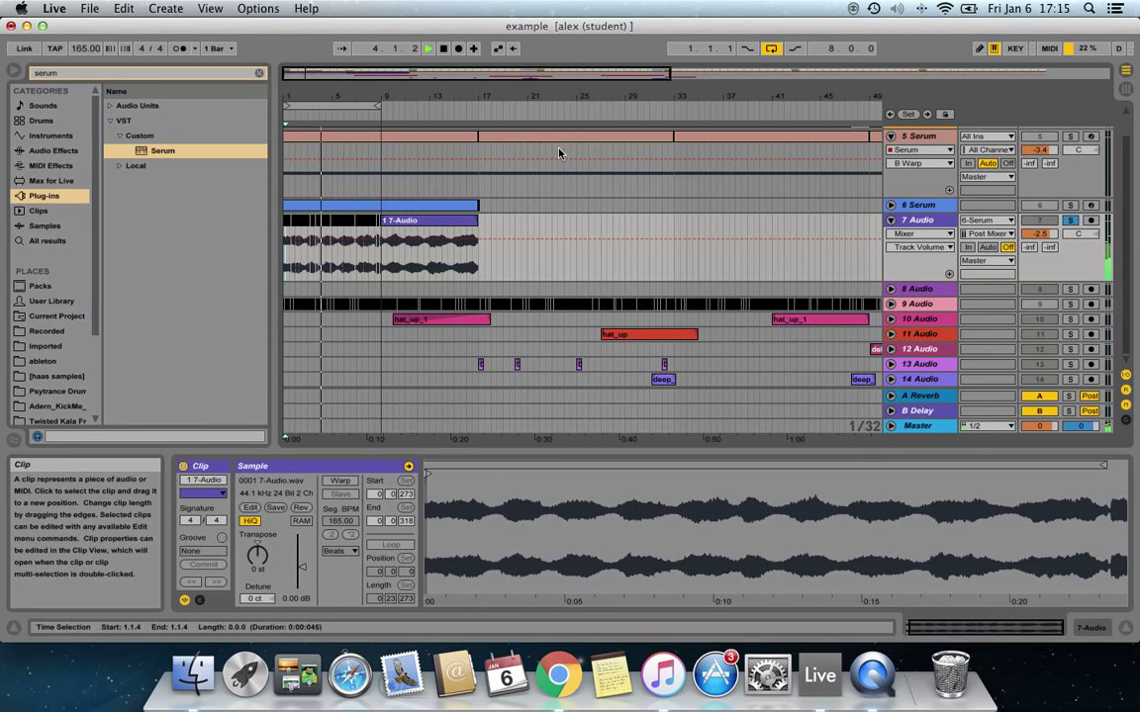
click(349, 105)
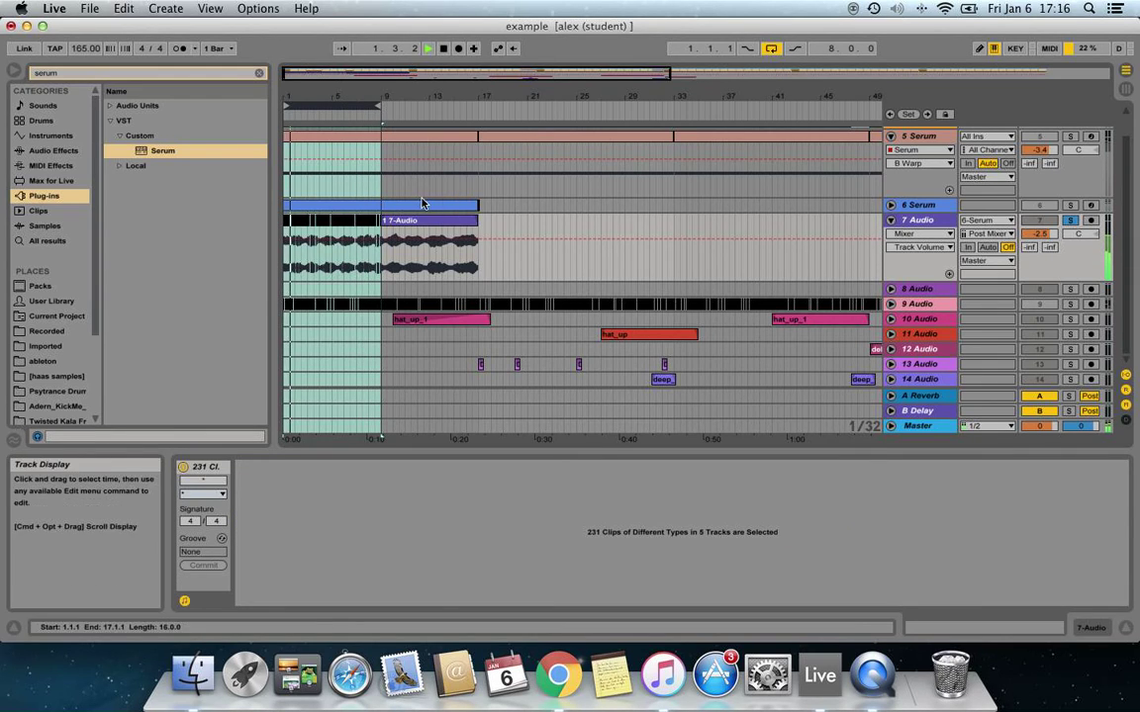
Take the 7 Audio track out of solo, mute it and reactivate the 9 Audio track.
click(571, 246)
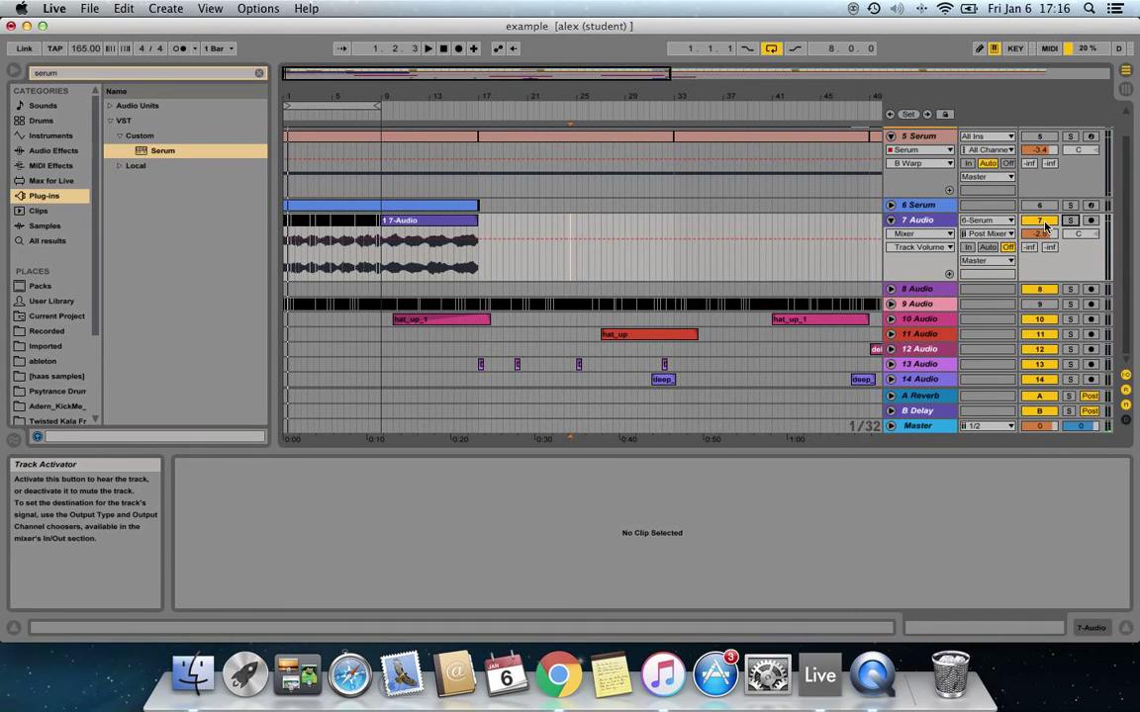
click(1040, 222)
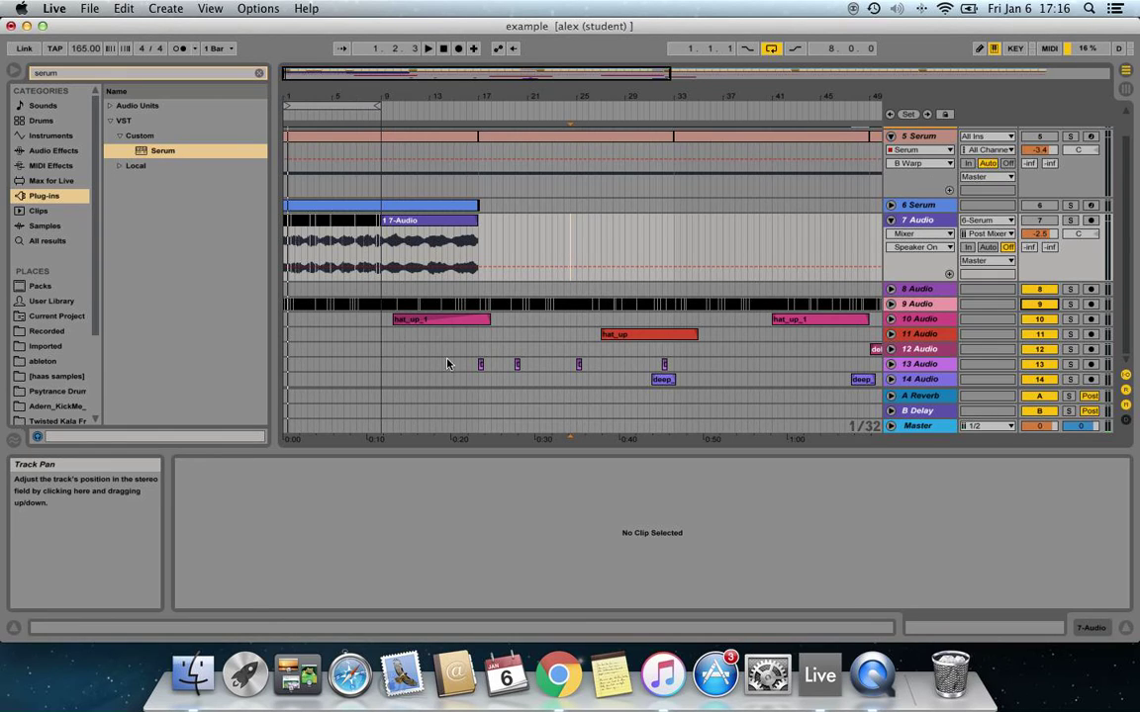
drag(314, 88, 299, 95)
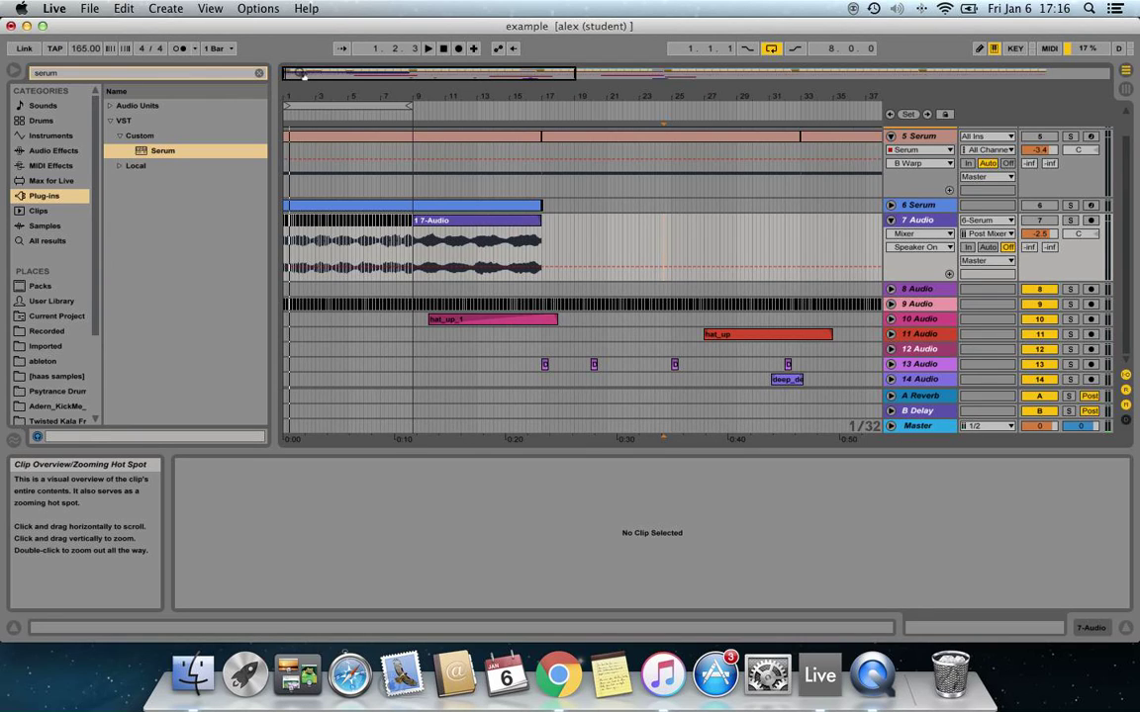
Compare the device chains of the 7 Audio and 9 Audio tracks.
click(910, 219)
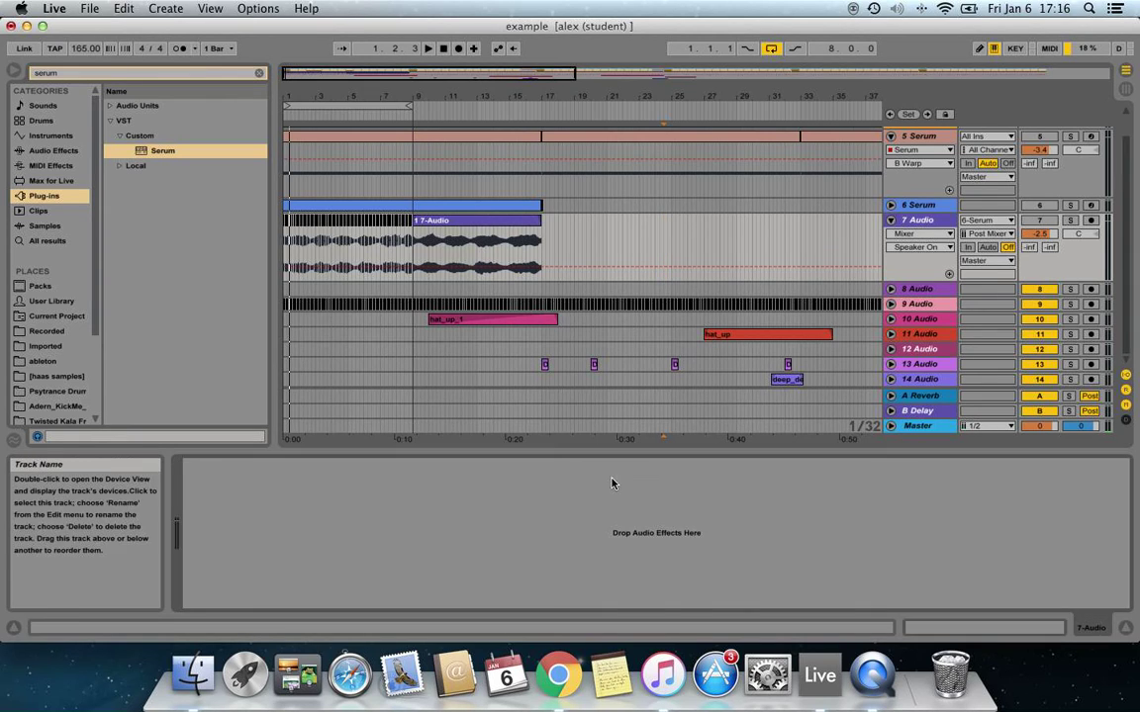
click(917, 303)
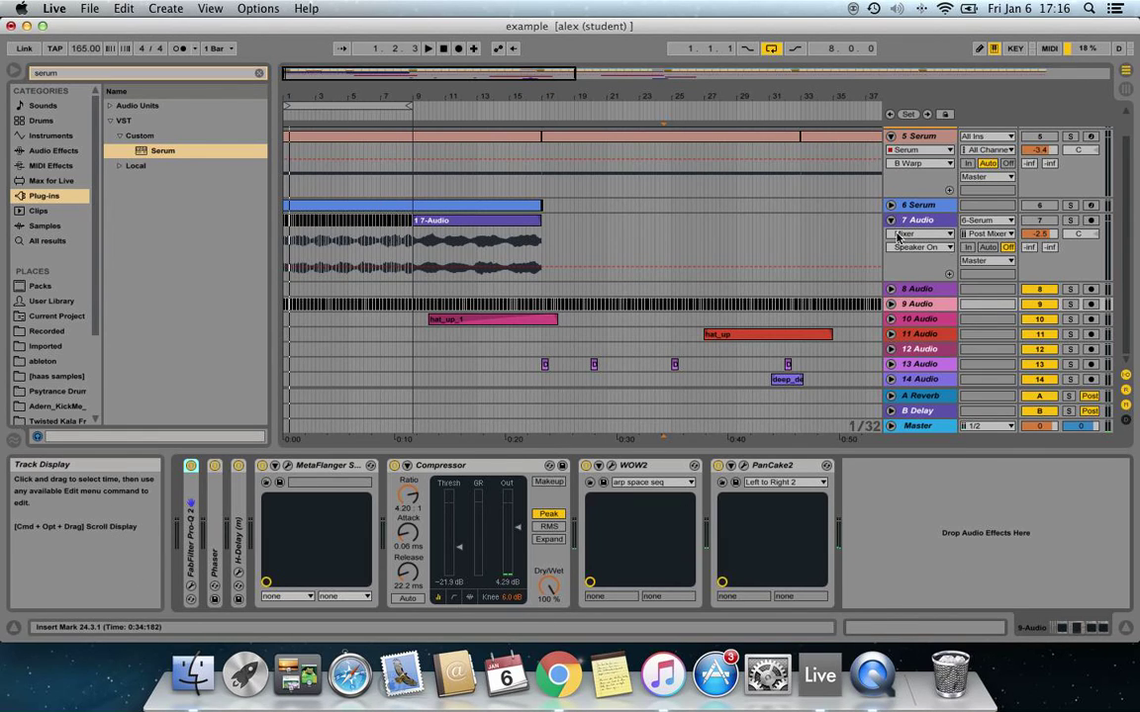
Solo the 7 Audio track and play its chopped section from bar 1, followed by the uncut clip from bar 9.
click(1070, 220)
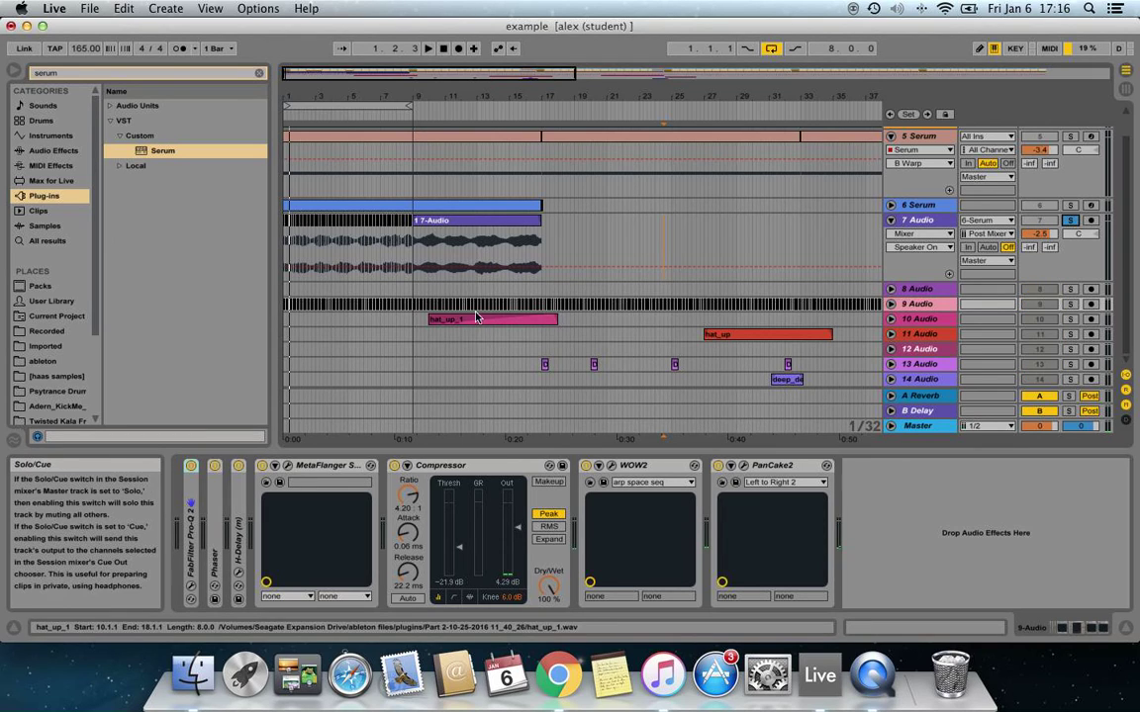
key(space)
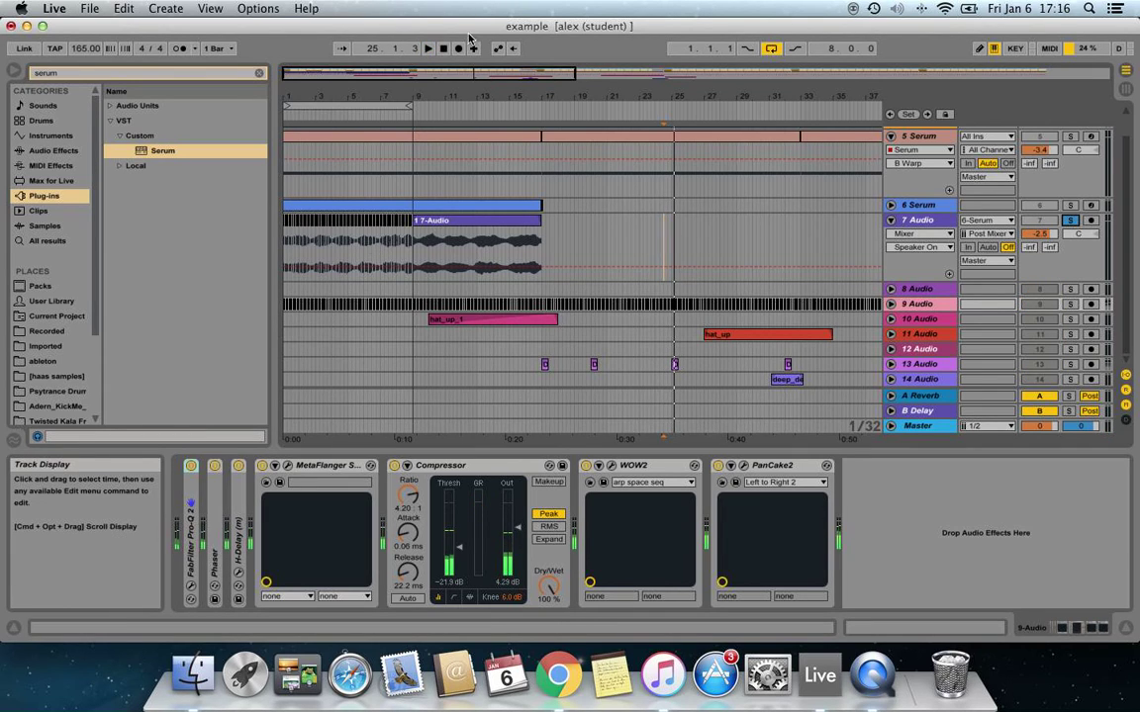
click(427, 48)
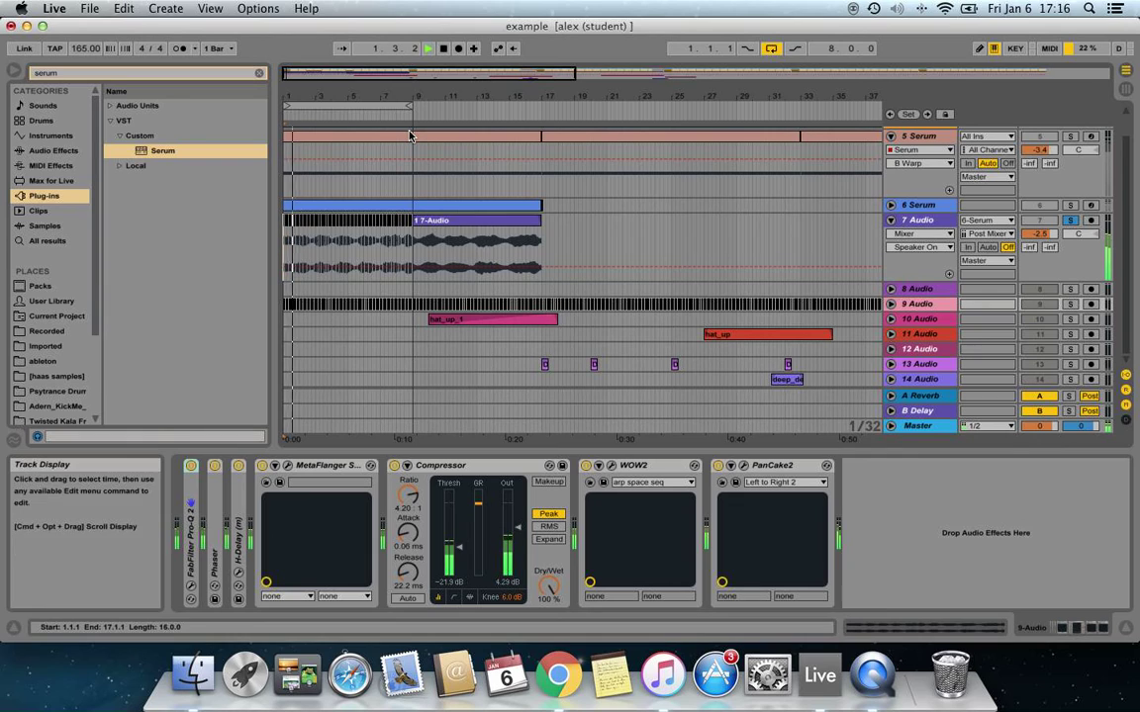
click(452, 223)
key(space)
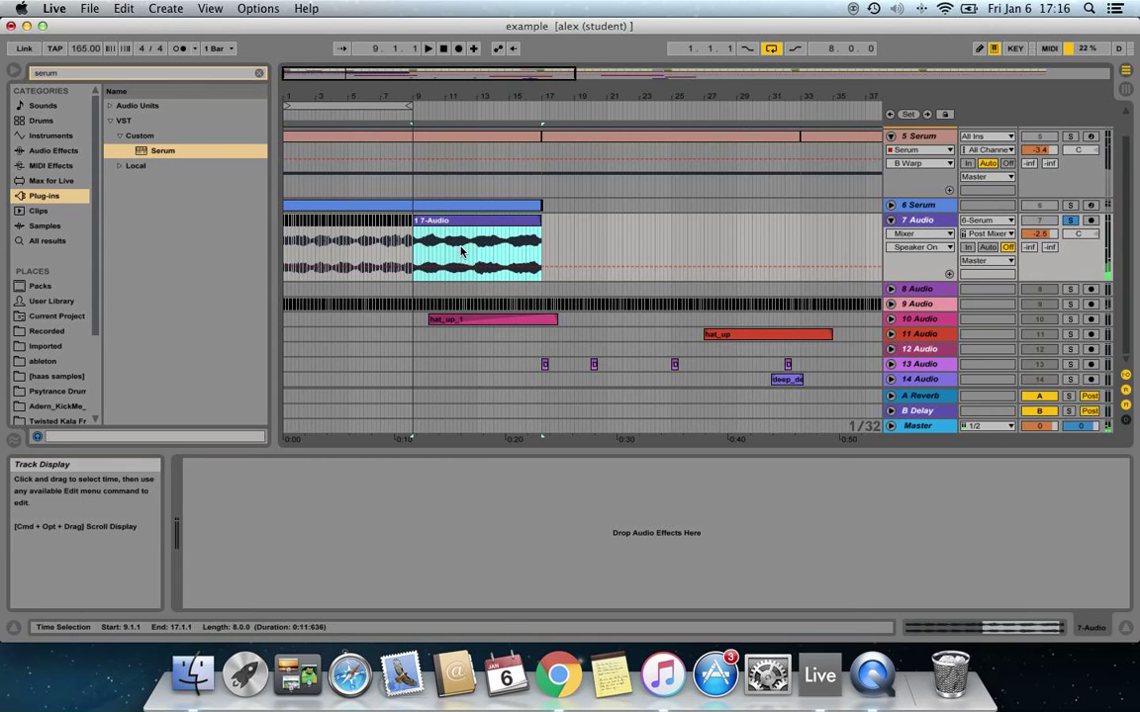
key(space)
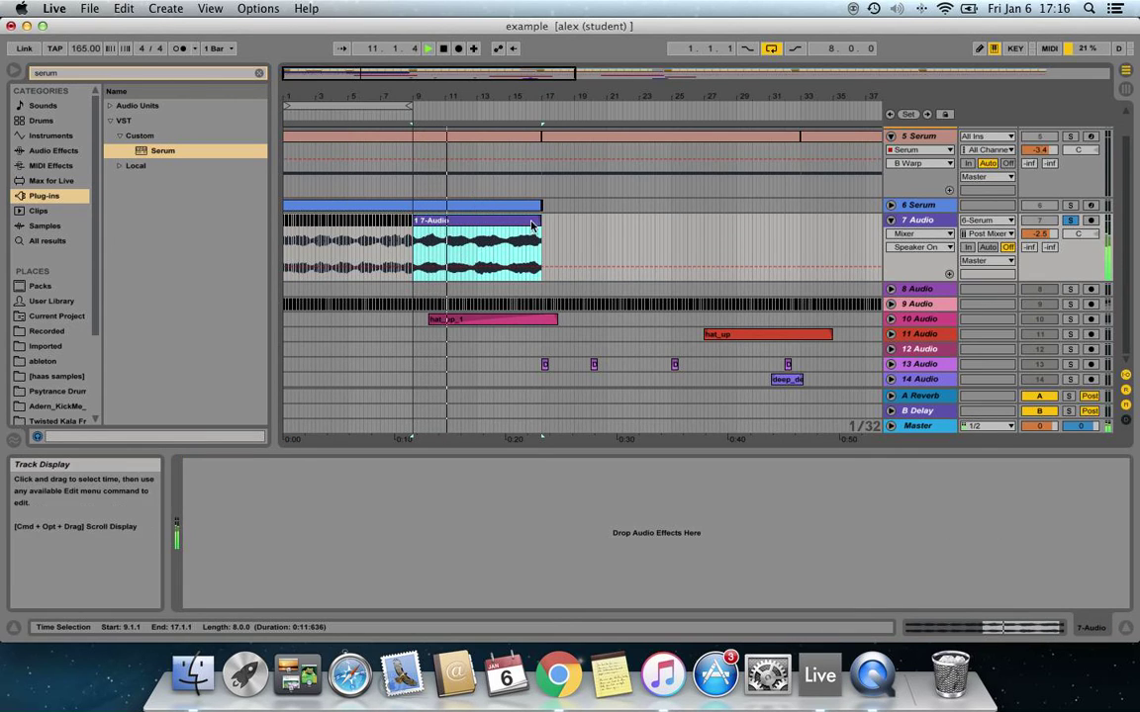
click(285, 265)
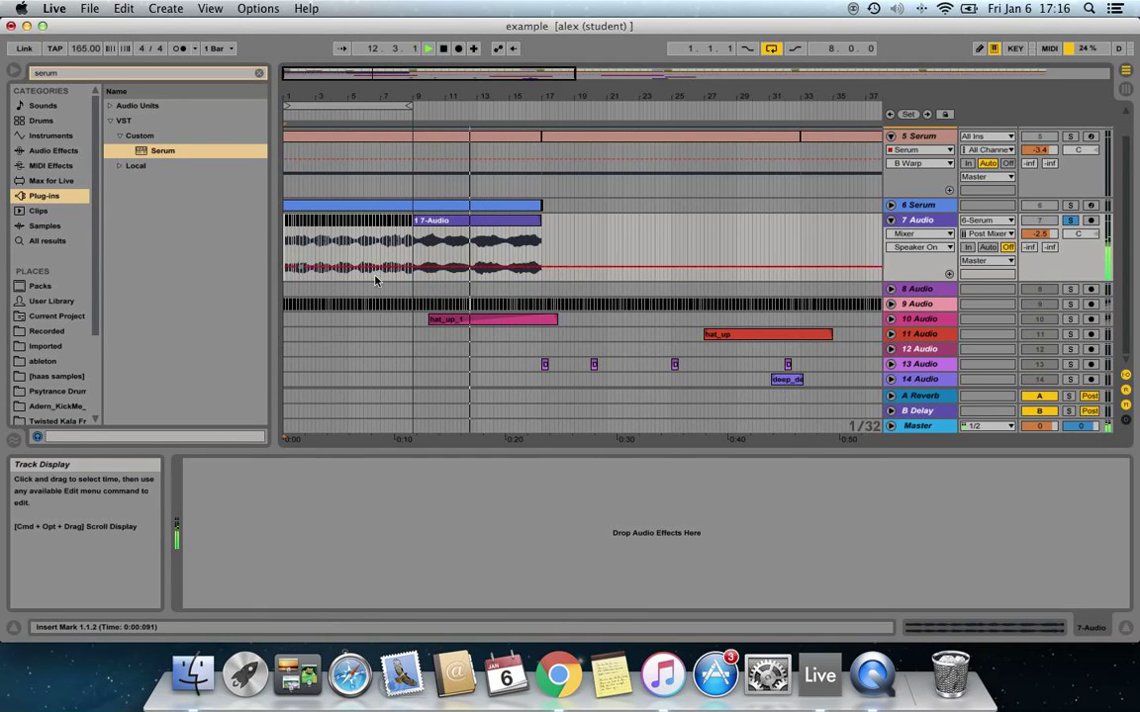
Switch the solo from 7 Audio to 9 Audio and play the processed pattern from bar 1.
click(1070, 220)
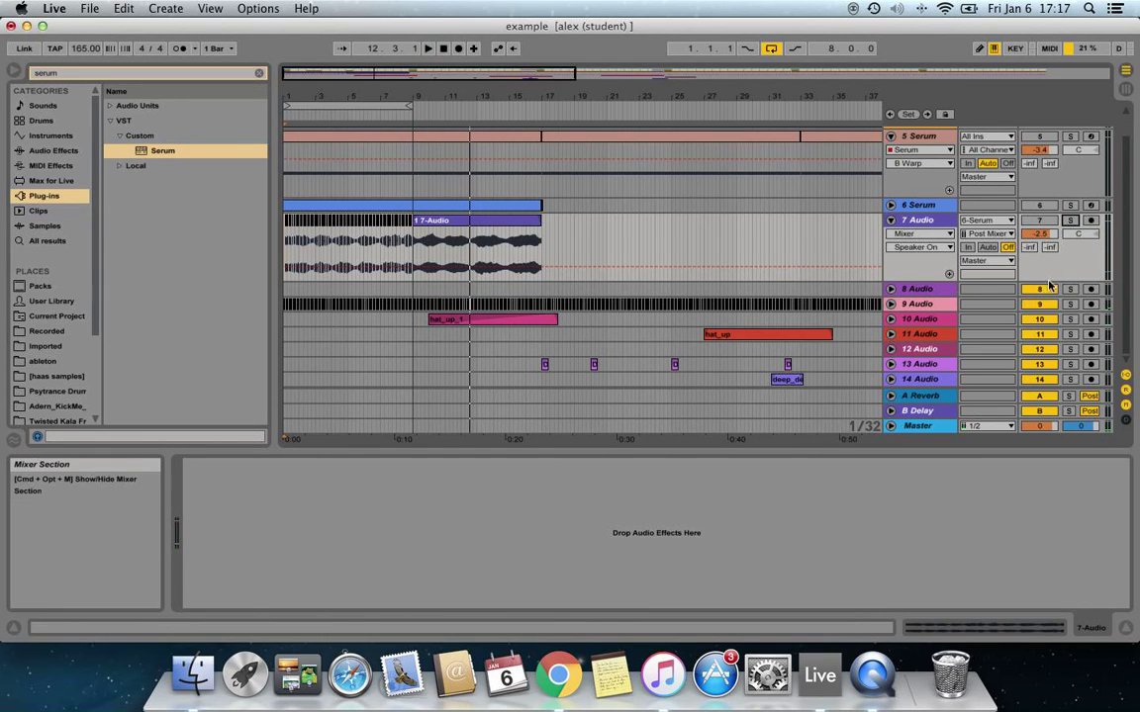
click(1069, 303)
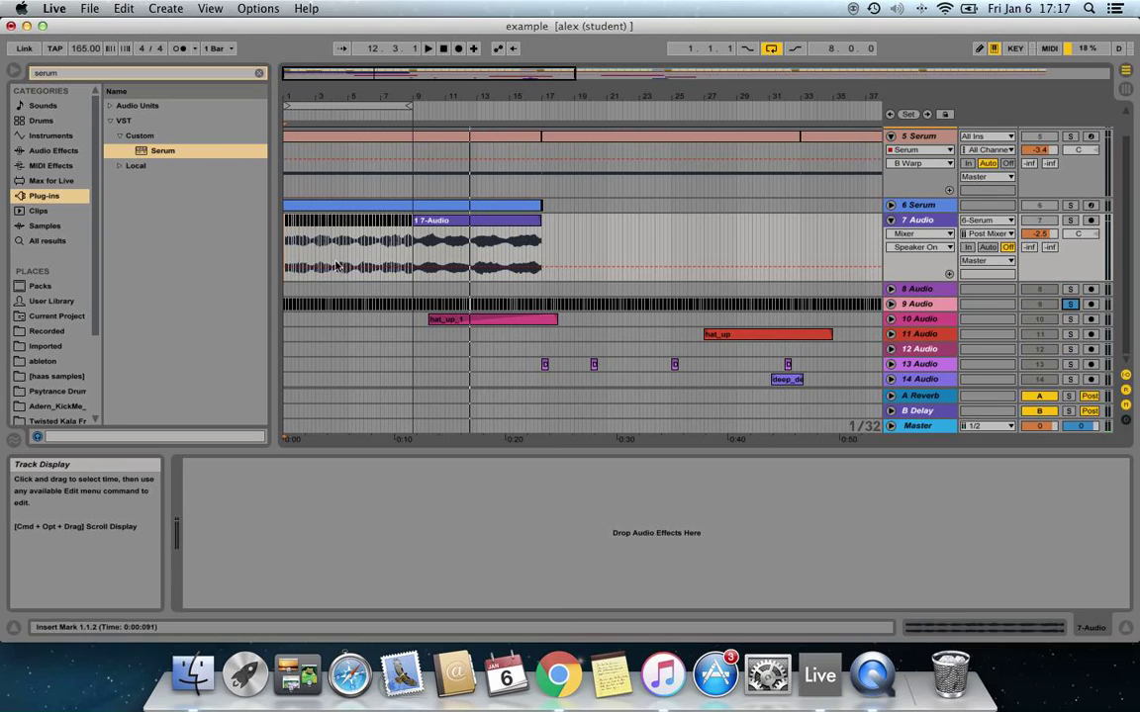
click(443, 47)
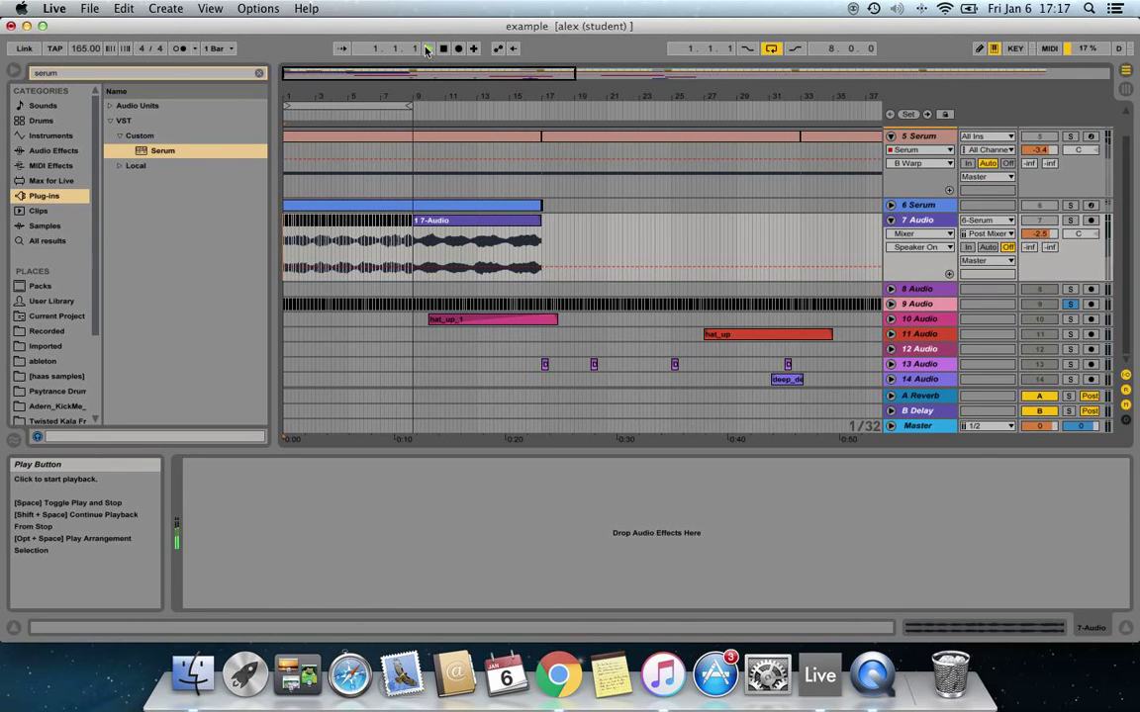
click(427, 48)
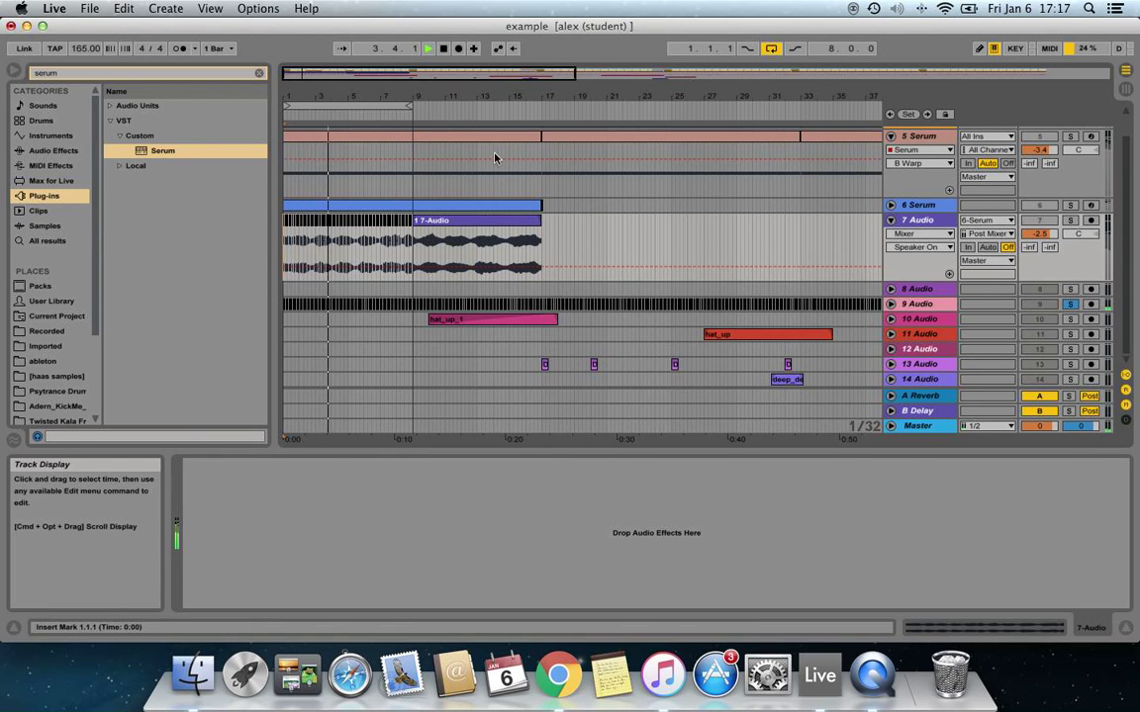
click(421, 221)
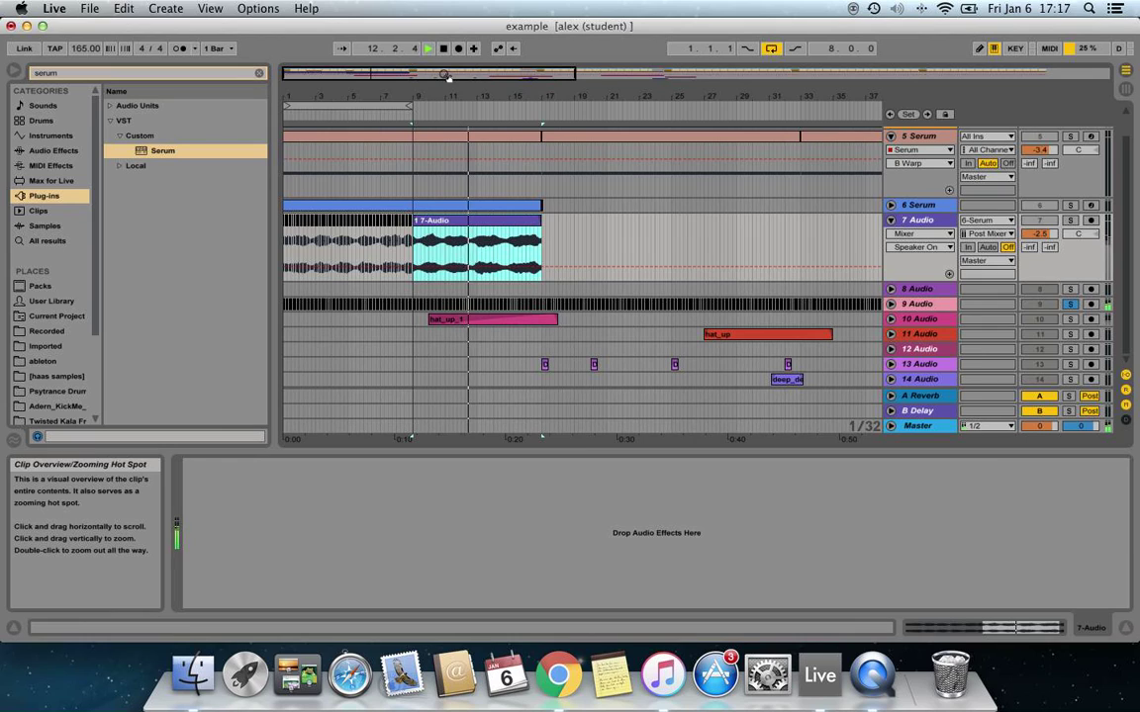
Unfold the 9 Audio track and examine its chopped waveform and effects during playback, with bars 1 to 69 in view.
click(891, 305)
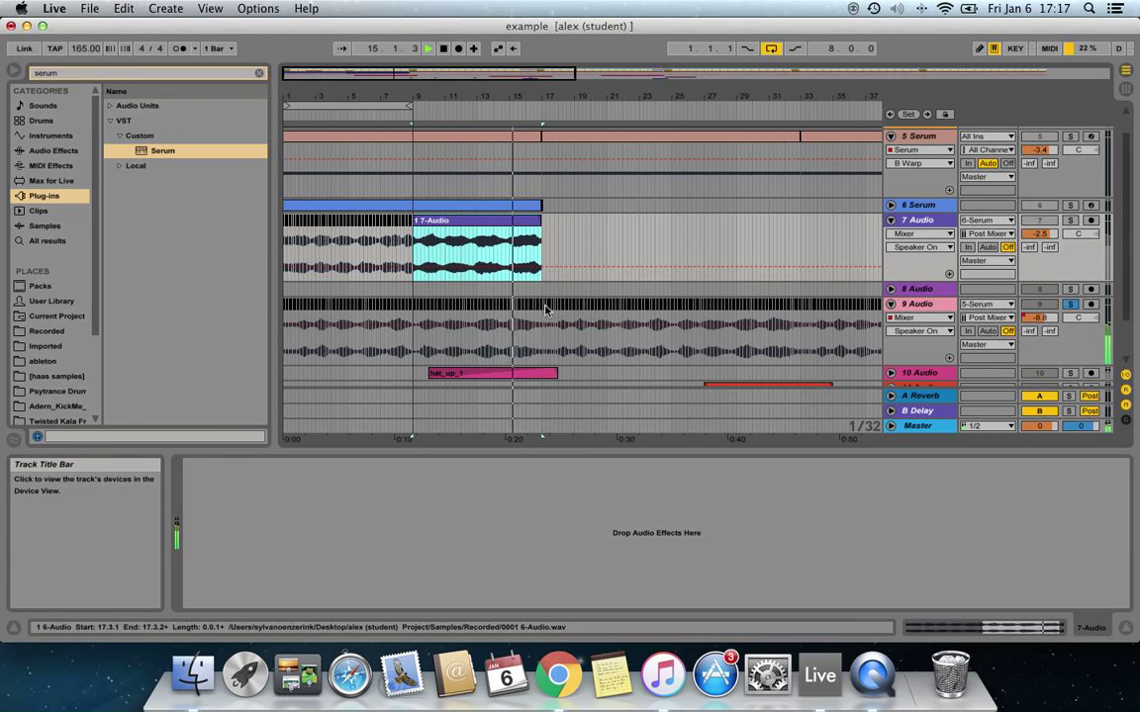
click(614, 322)
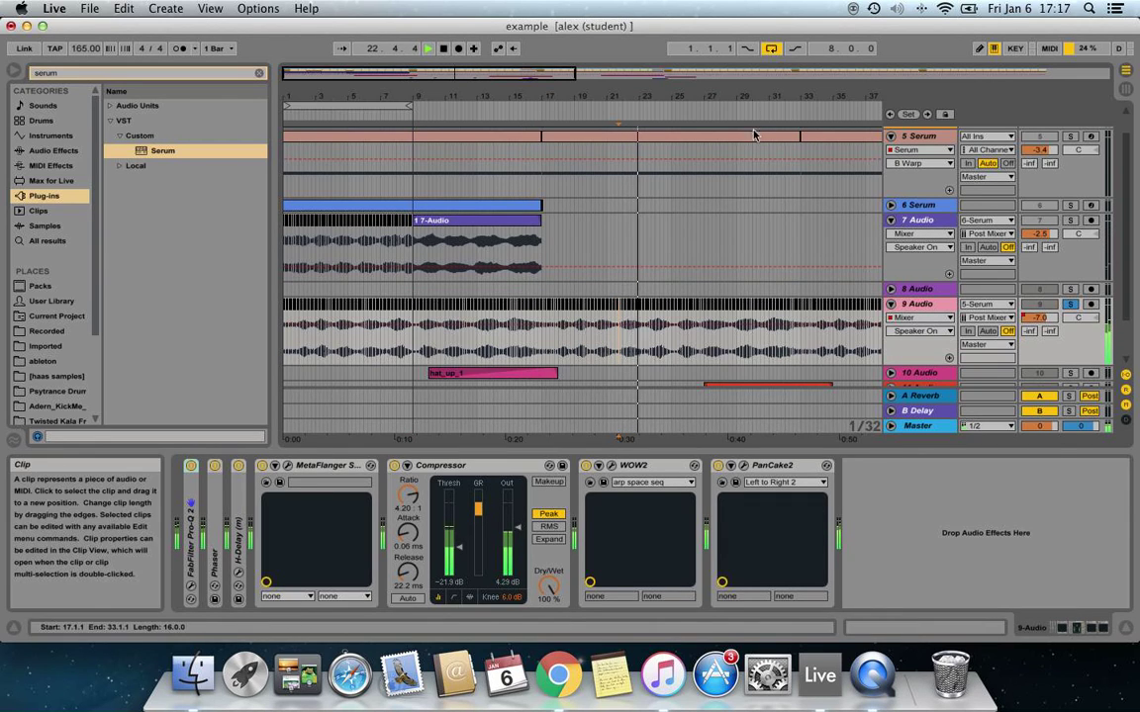
drag(537, 77, 762, 77)
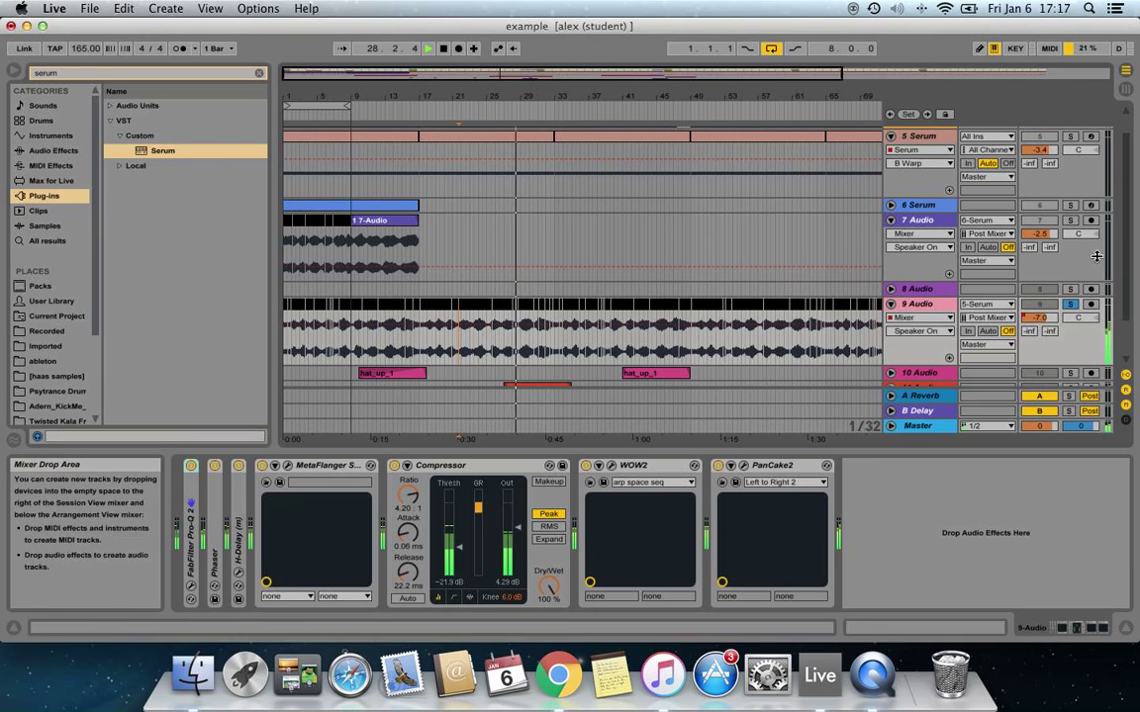
Take the 9 Audio track out of solo, listen to it with the other active tracks and stop playback.
click(1069, 305)
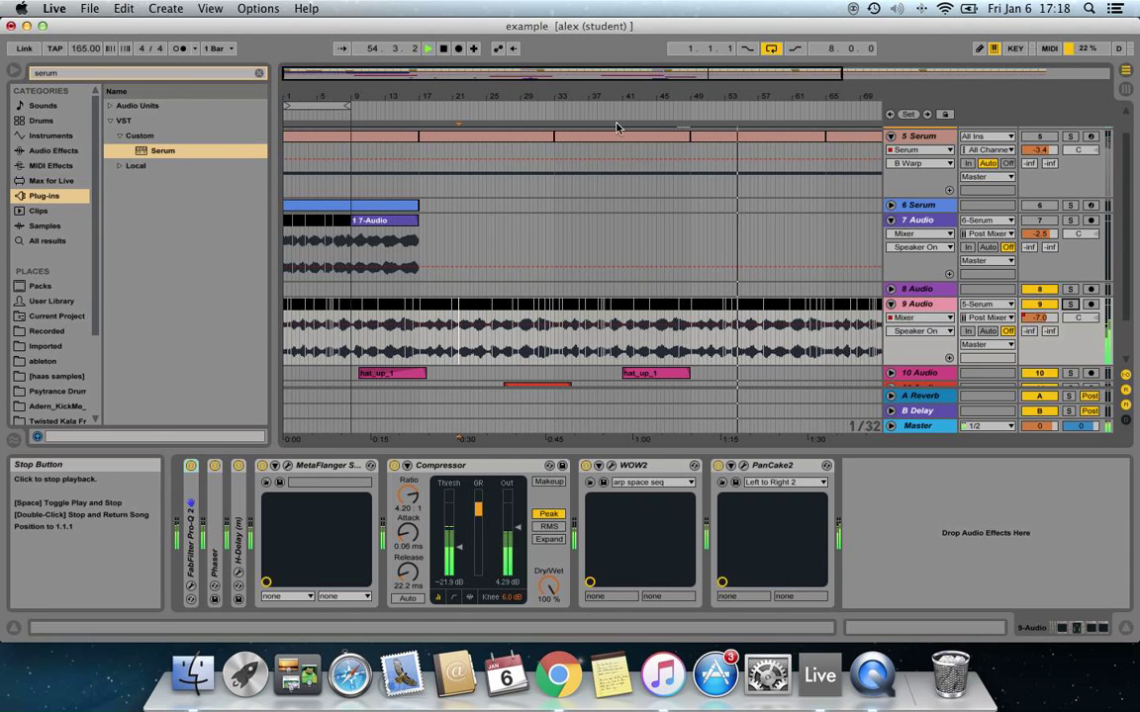
scroll(710, 289, down, 3)
scroll(709, 290, up, 5)
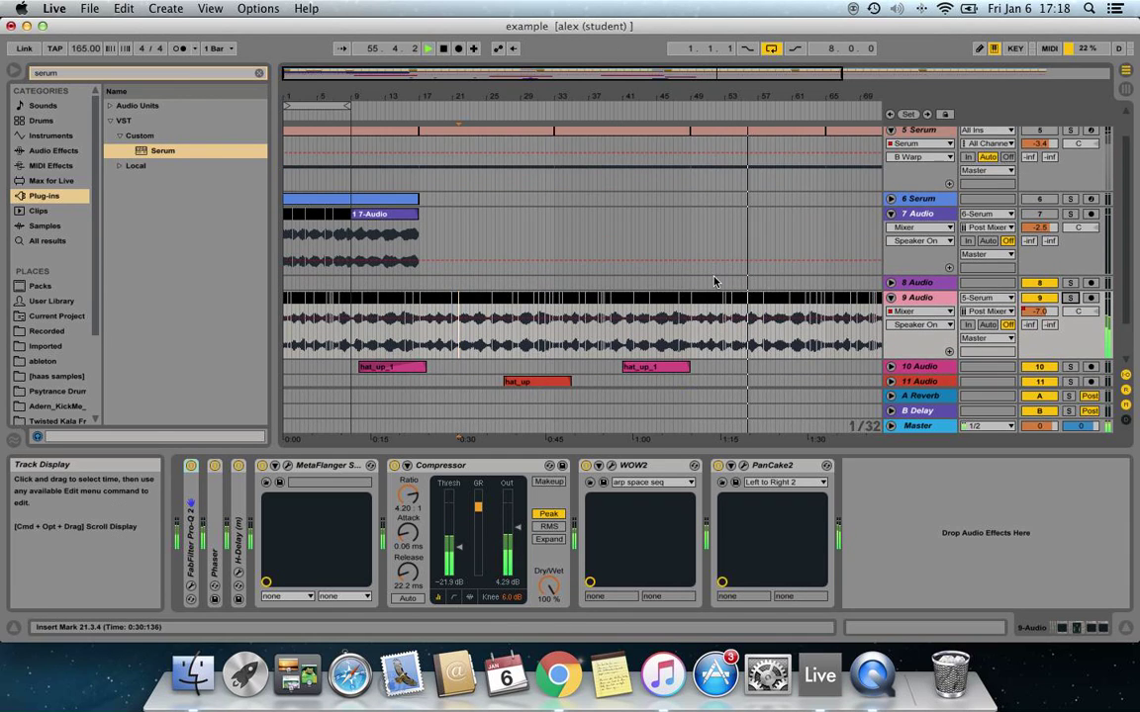
key(space)
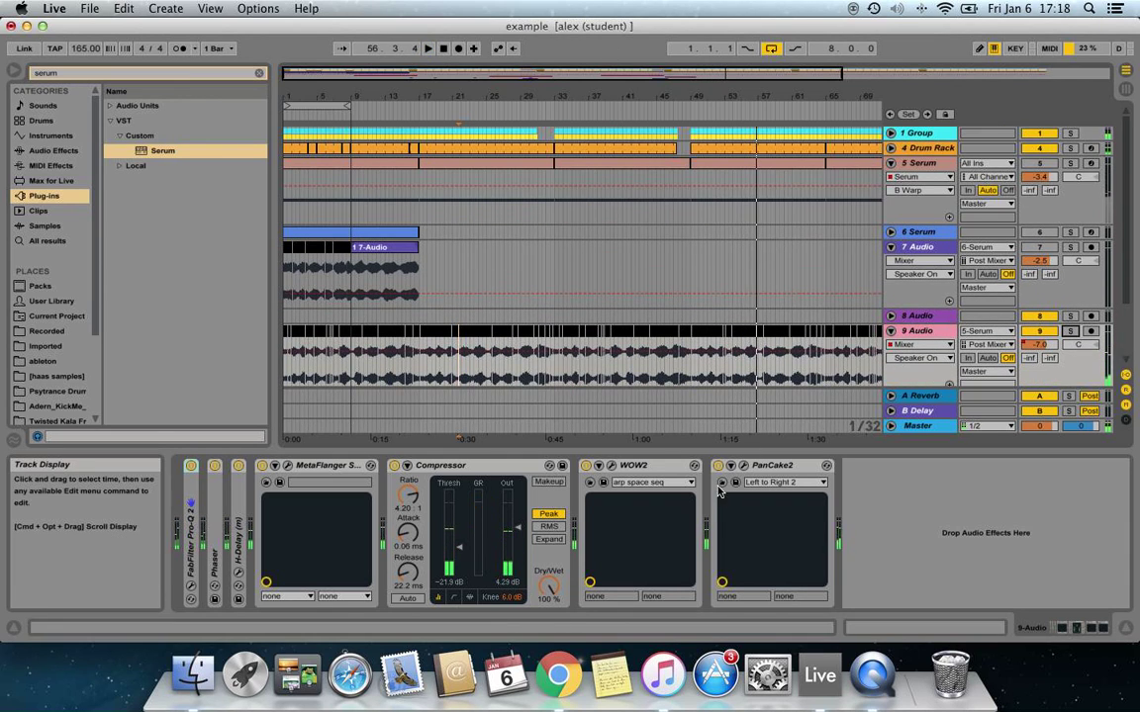
Hide the device area, fold the 9 Audio, 7 Audio and 5 Serum tracks, and show the whole arrangement.
drag(708, 450, 716, 618)
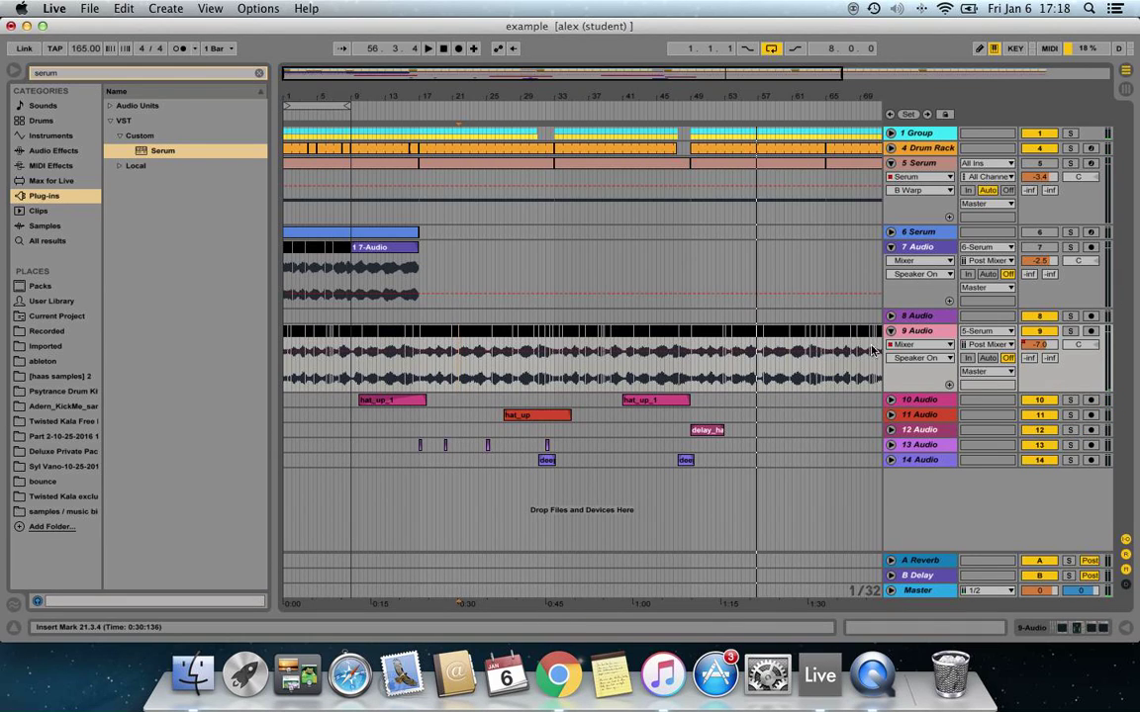
click(890, 331)
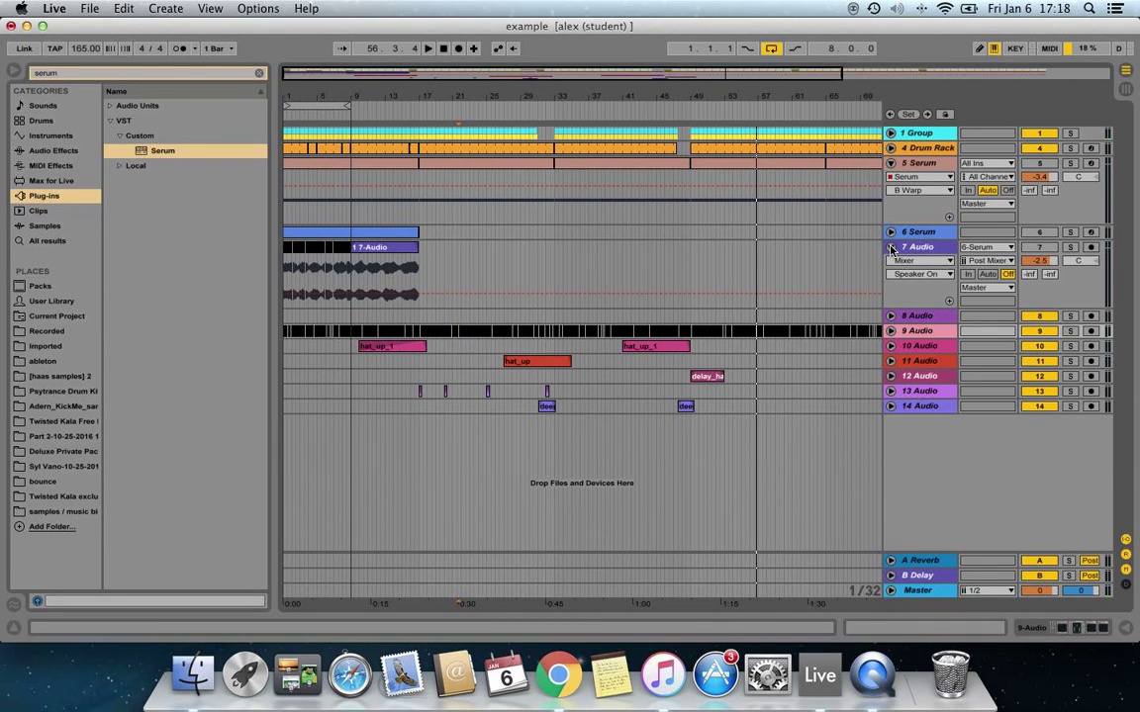
click(891, 247)
click(890, 163)
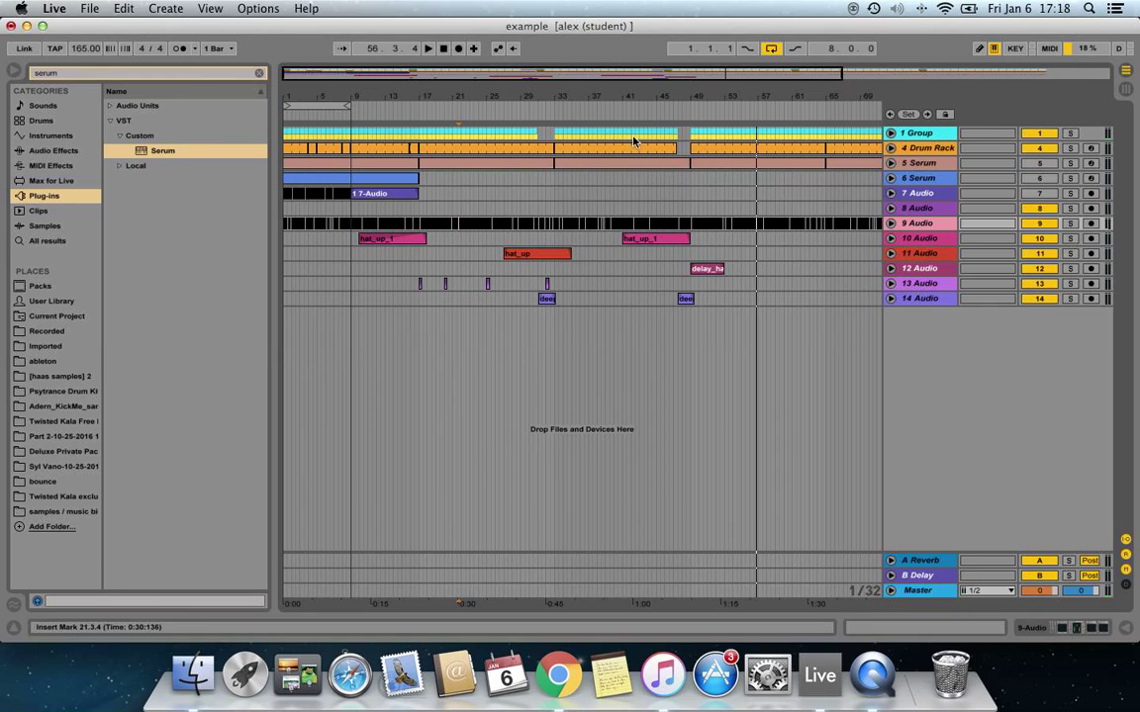
drag(497, 75, 451, 65)
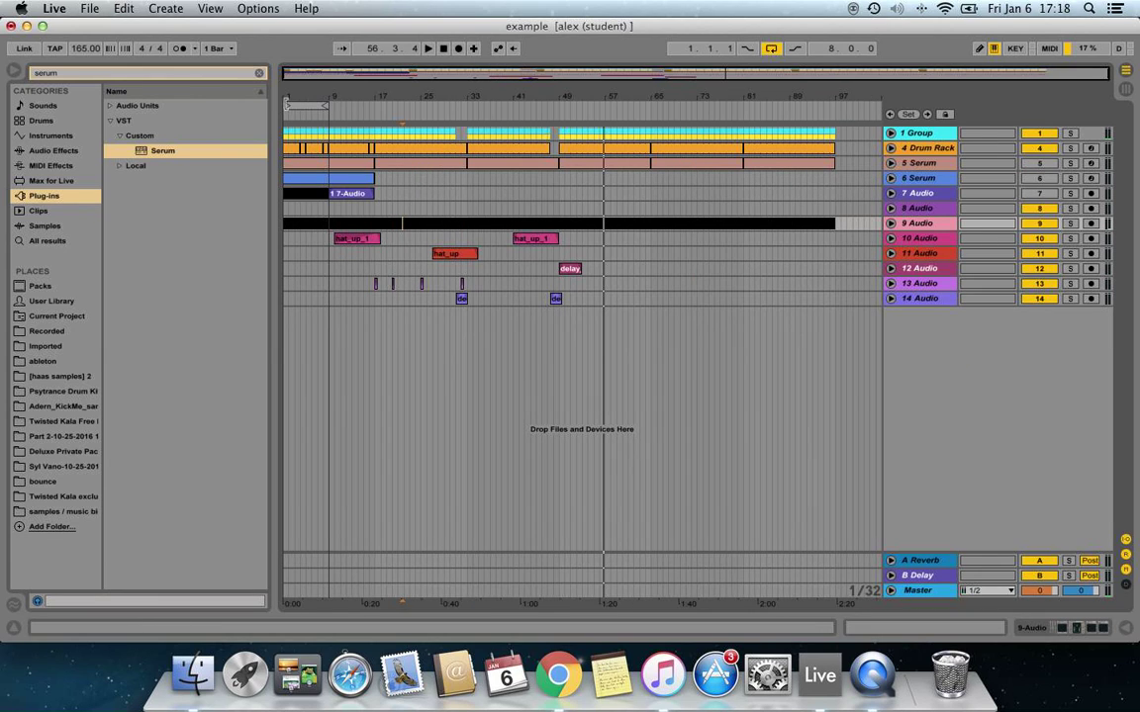